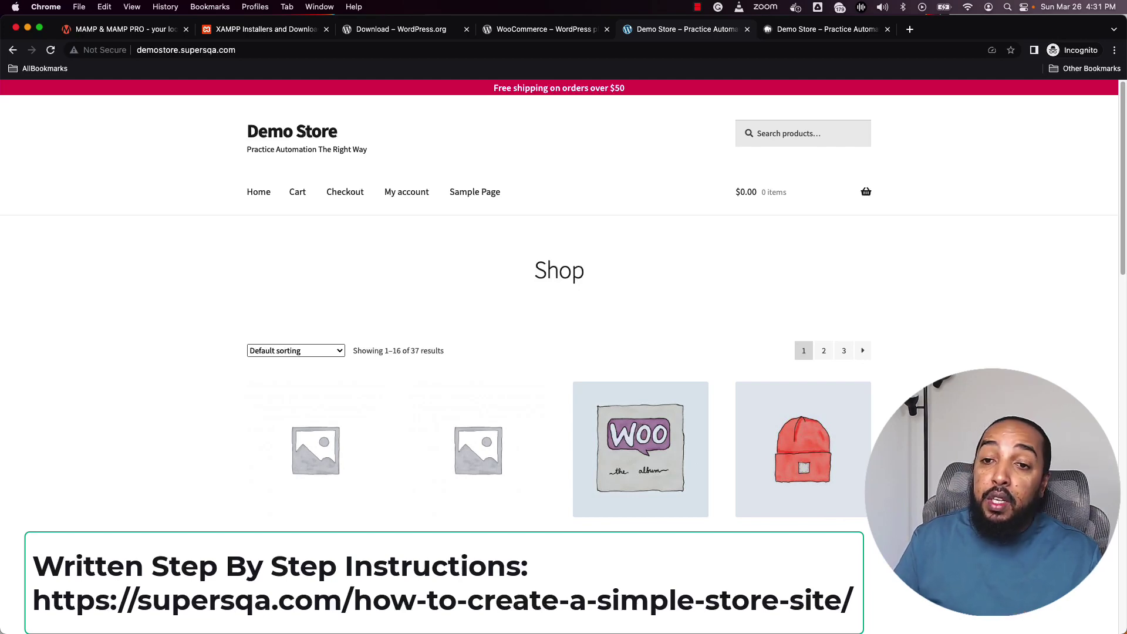
# - Scroll the live Demo Store shop, then switch to the localhost copy listing 514 products
pyautogui.scroll(-1, 423, 282)
pyautogui.scroll(-5, 423, 283)
pyautogui.scroll(5, 423, 288)
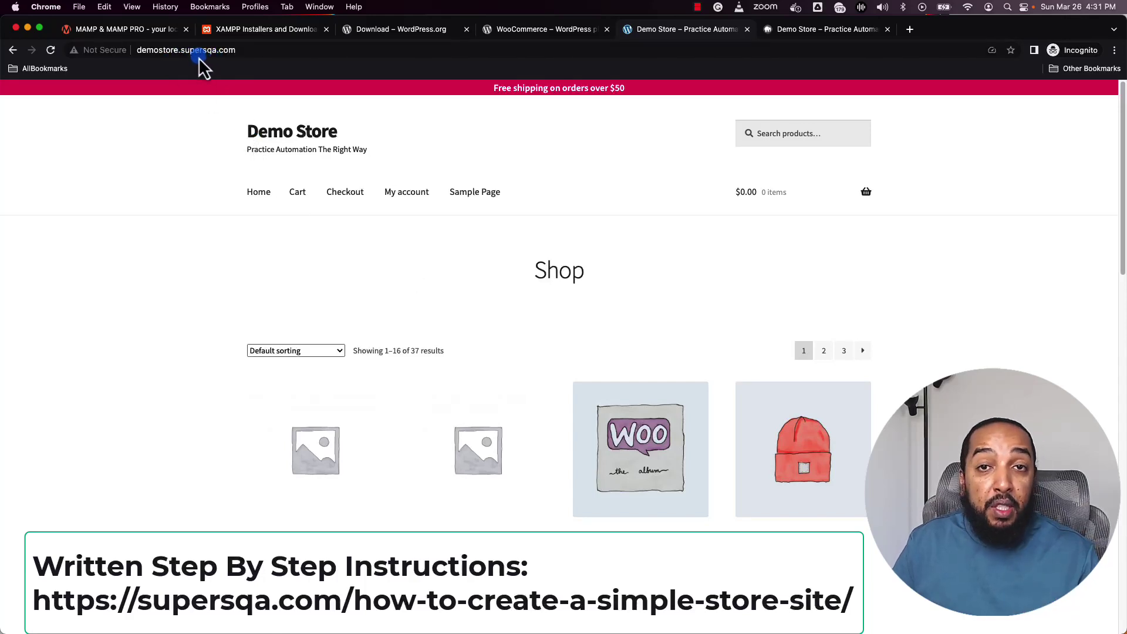
pyautogui.click(784, 31)
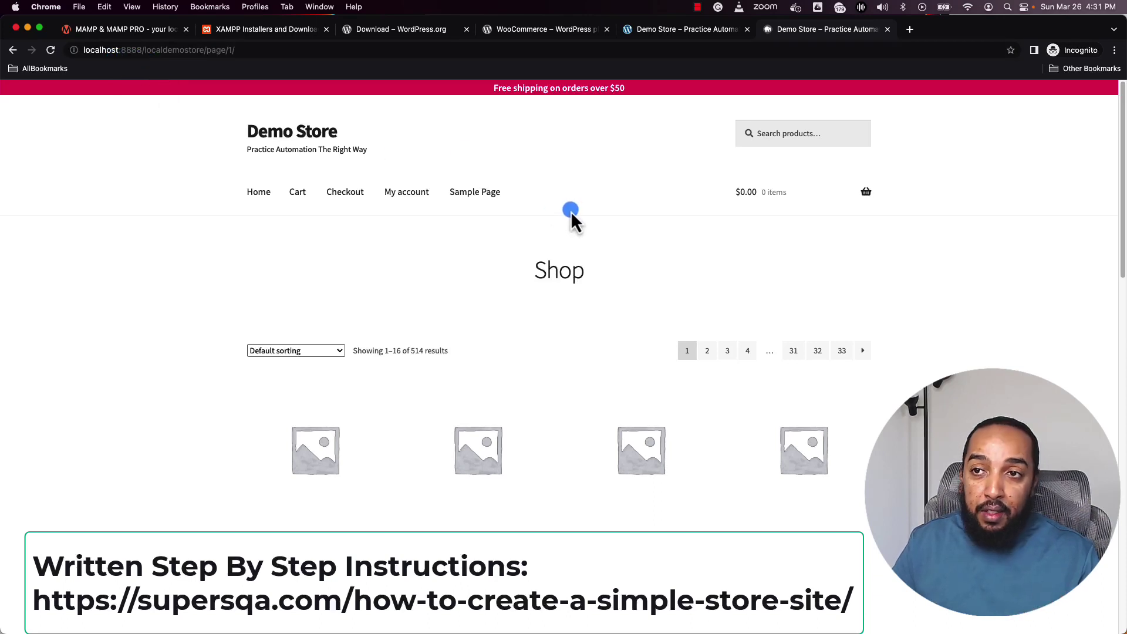
# - Return to the live Demo Store site tab
pyautogui.click(651, 32)
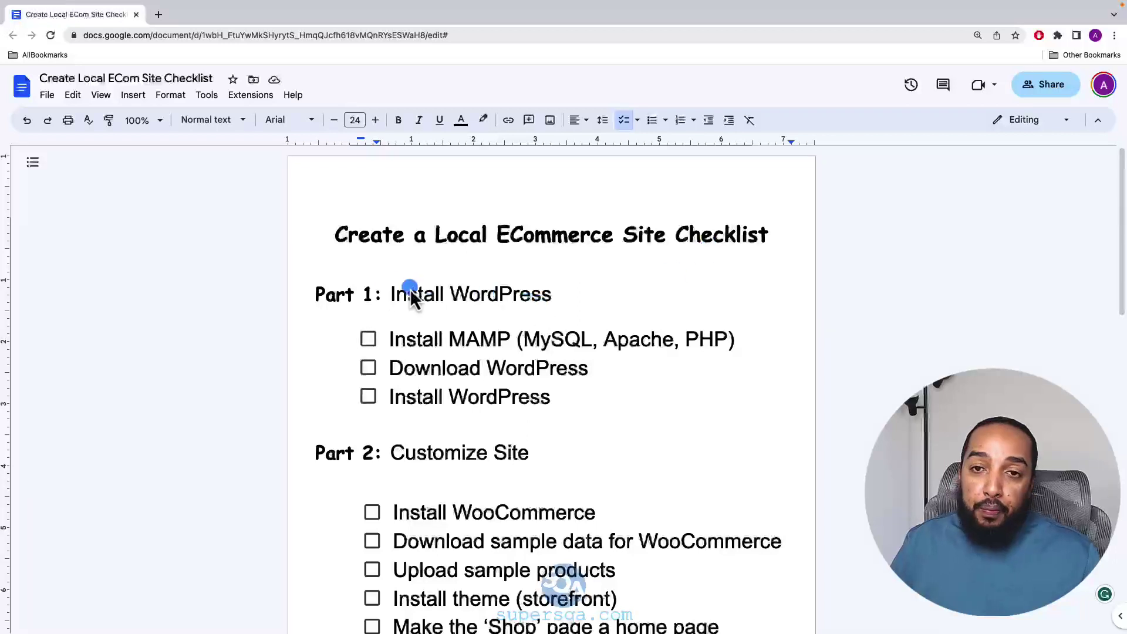
# - Review the Install WordPress and Customize Site tasks, then return to the live store window
pyautogui.scroll(-2, 571, 303)
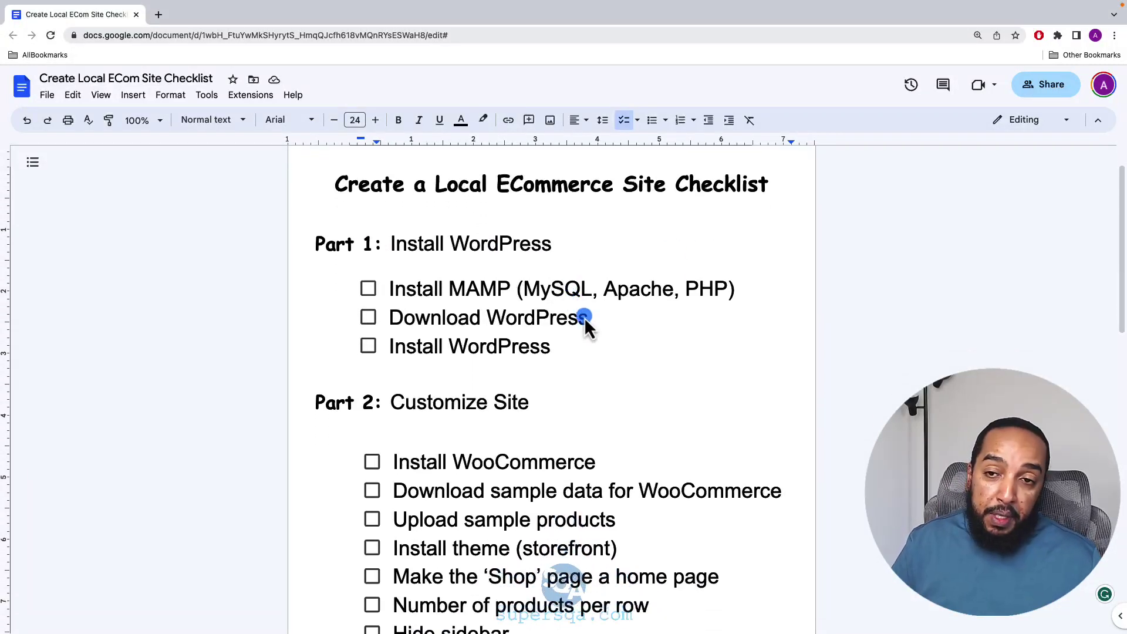
pyautogui.scroll(-1, 509, 305)
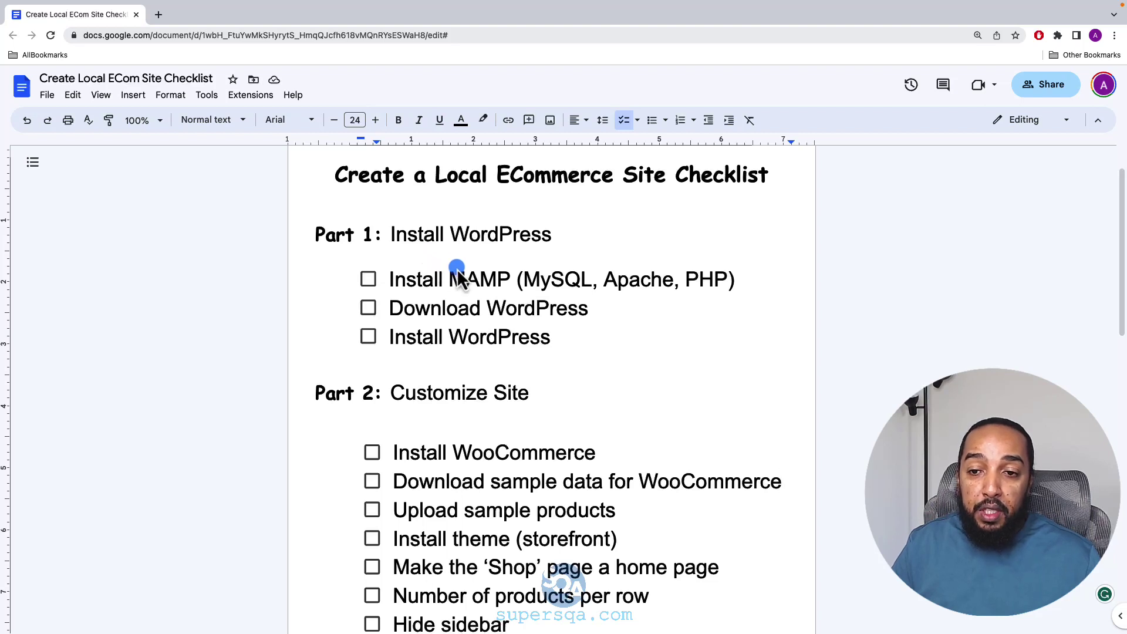
pyautogui.scroll(-2, 478, 272)
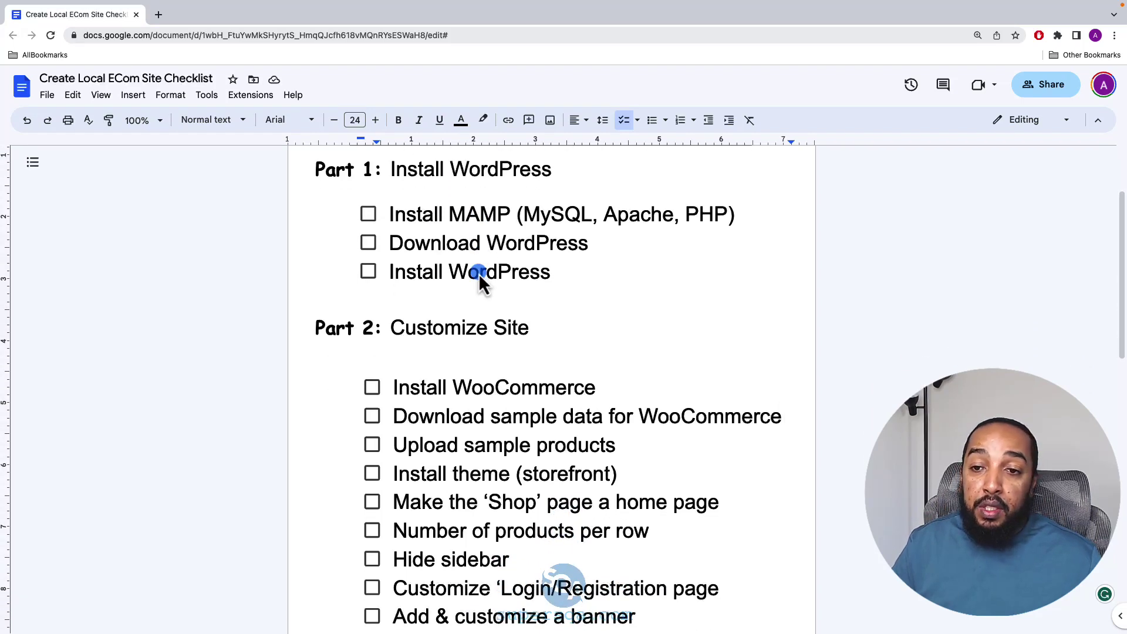
pyautogui.scroll(-1, 489, 274)
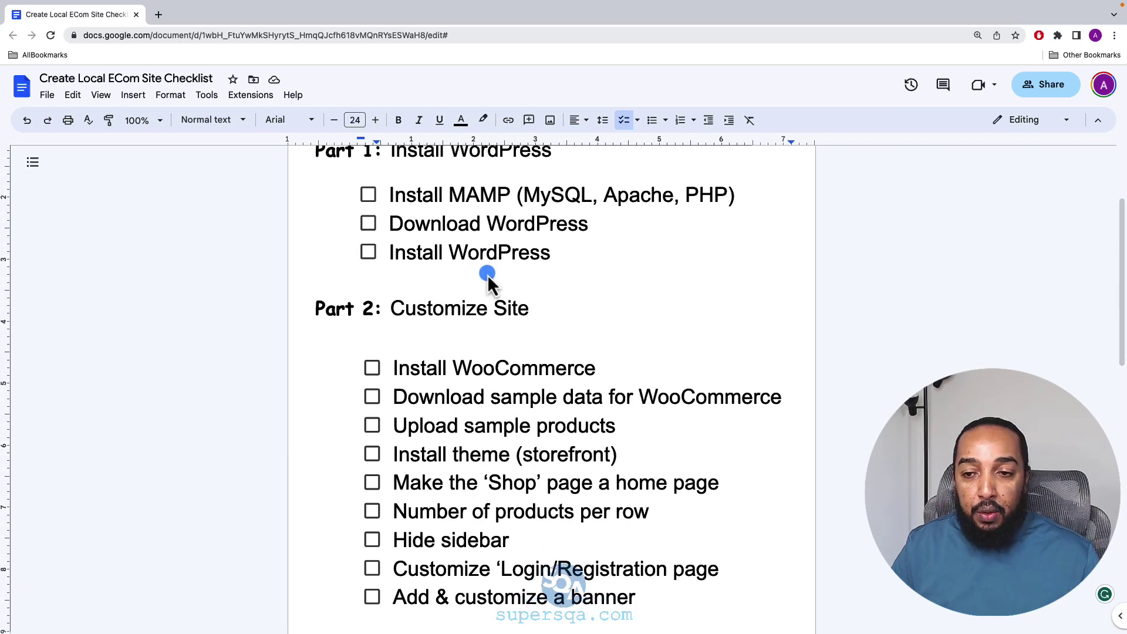
pyautogui.scroll(-2, 486, 275)
pyautogui.scroll(-8, 486, 275)
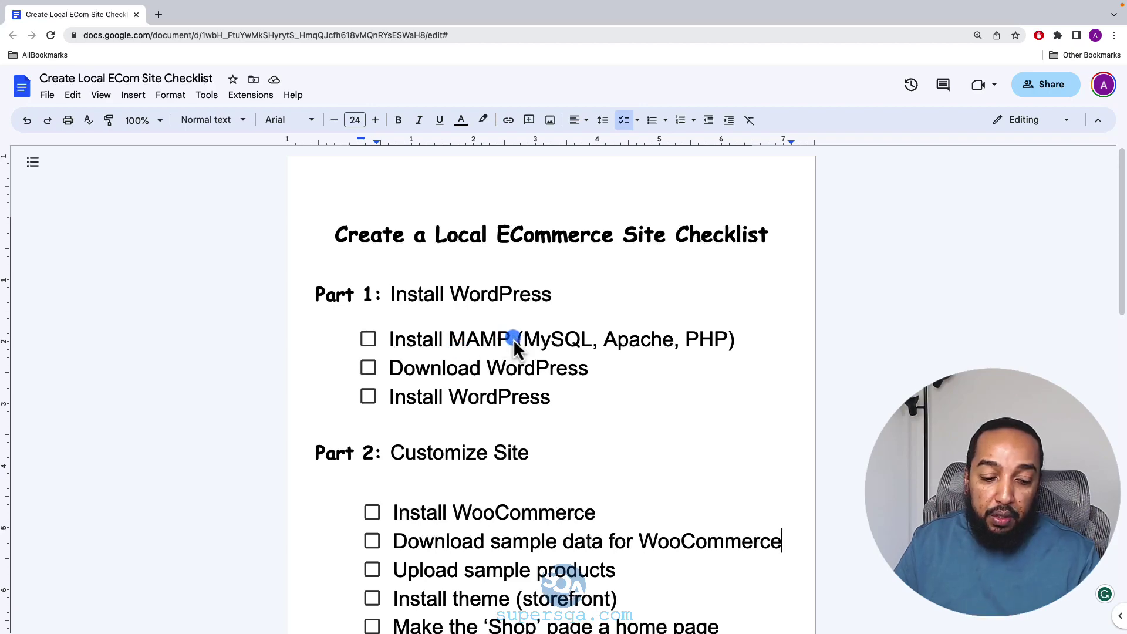
pyautogui.hotkey('ctrl', 'Right')
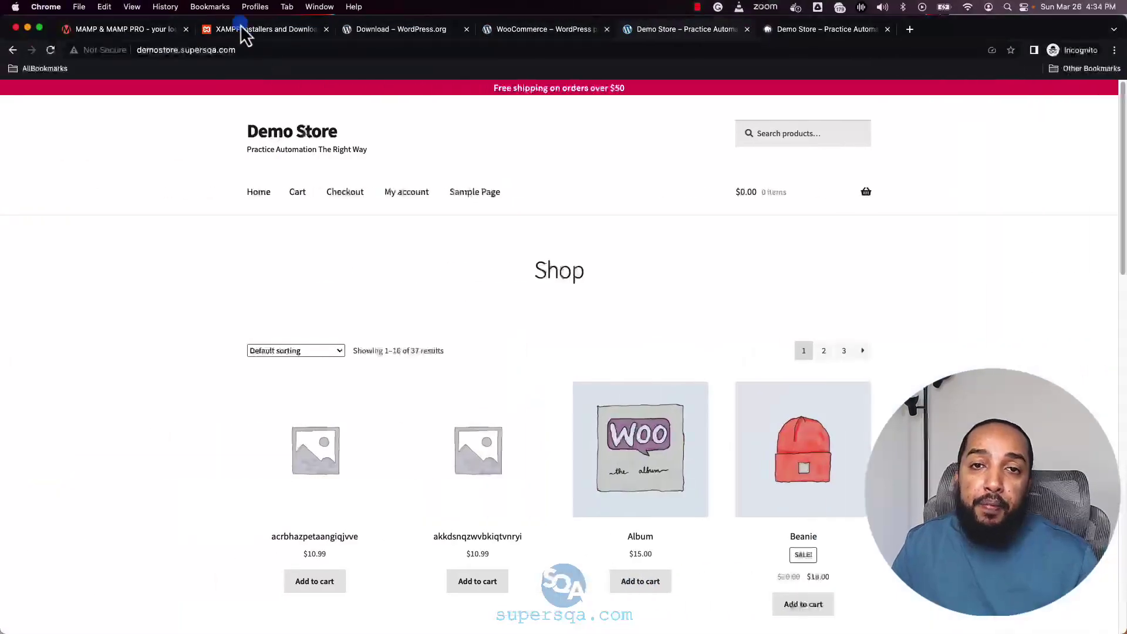
# - Switch to the mamp.info tab, with the MAMP app window over it
pyautogui.click(127, 30)
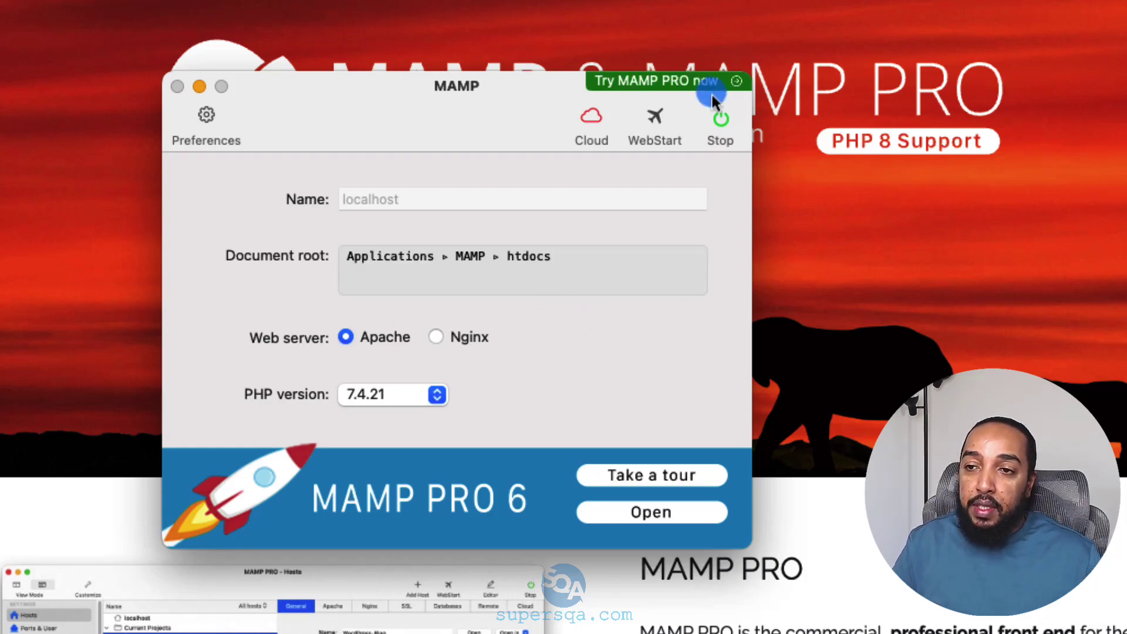
# - Stop and restart the MAMP servers to bring up the Welcome to MAMP page
pyautogui.click(728, 115)
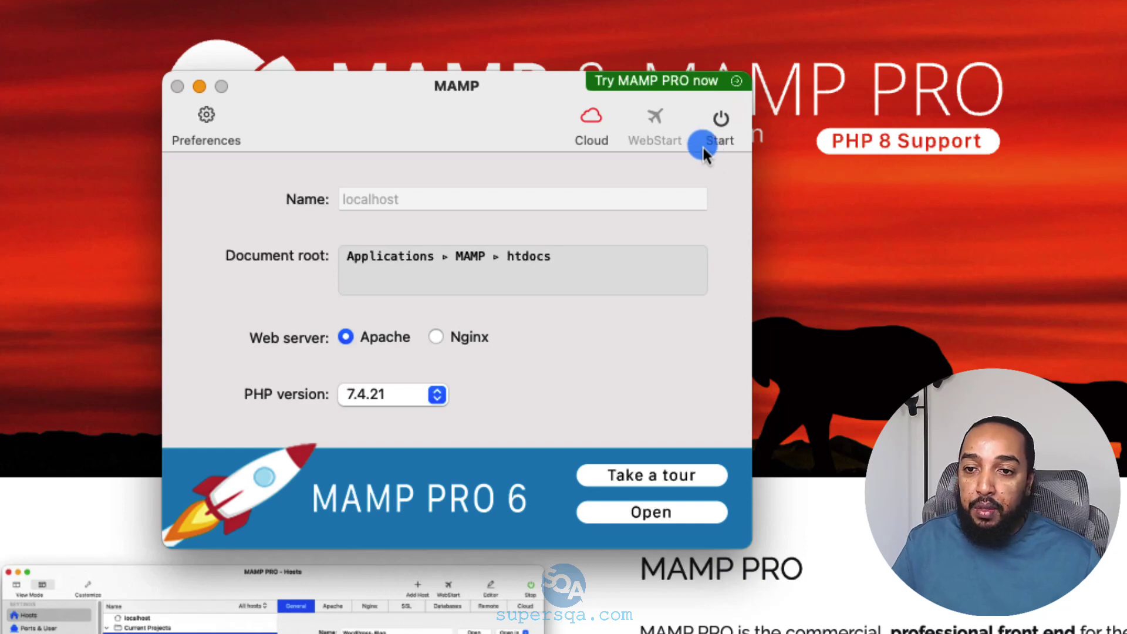
pyautogui.click(719, 119)
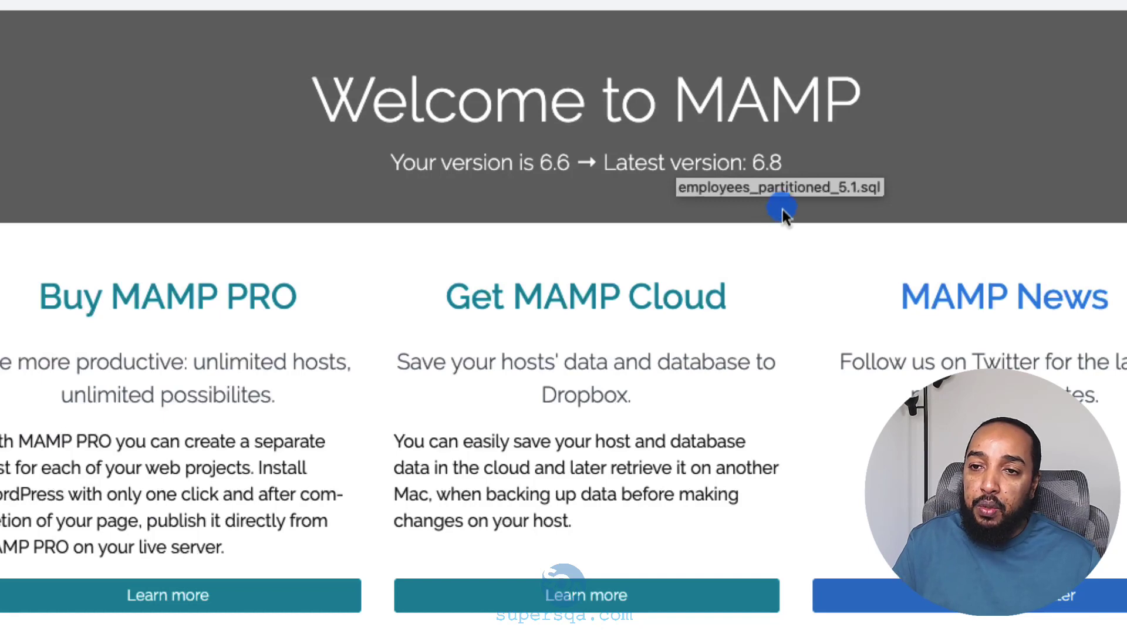
# - Bring the MAMP application window back to the front with Cmd+Tab
pyautogui.press('super+Tab')
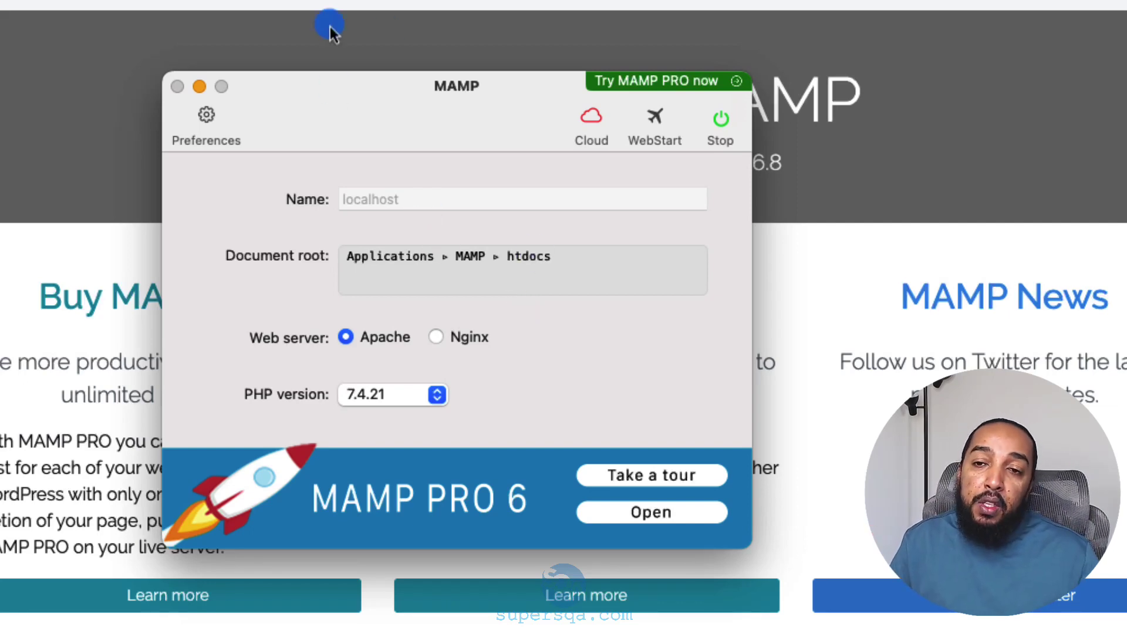
# - Browse MAMP's General, Ports, Server and Cloud preferences, ending on Ports (8888/8889)
pyautogui.click(207, 115)
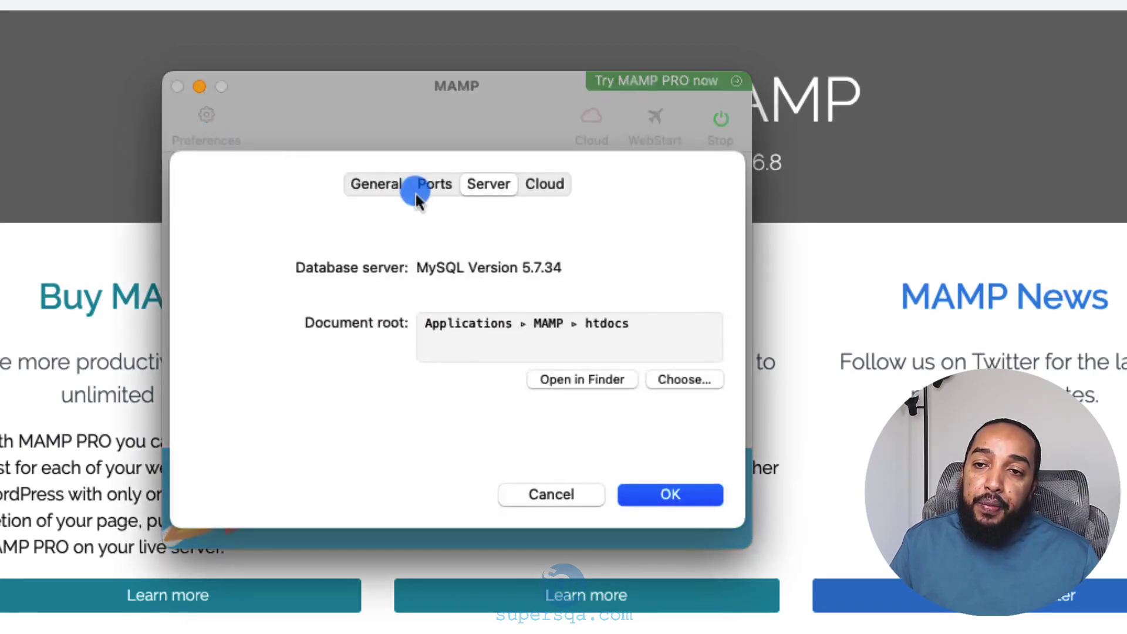
pyautogui.click(385, 187)
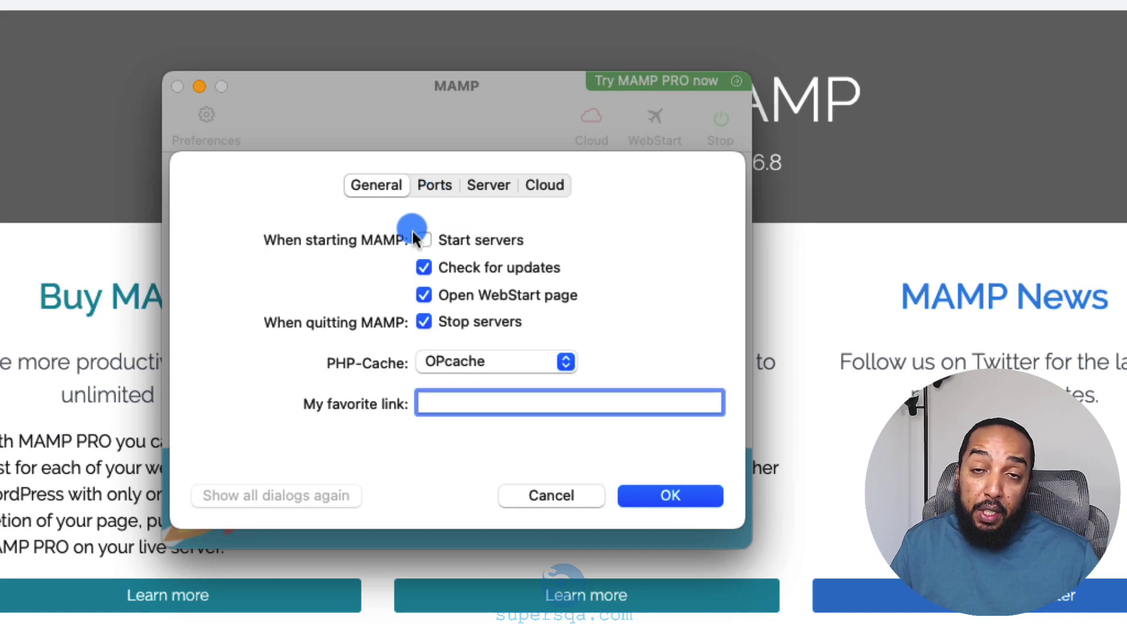
pyautogui.click(433, 184)
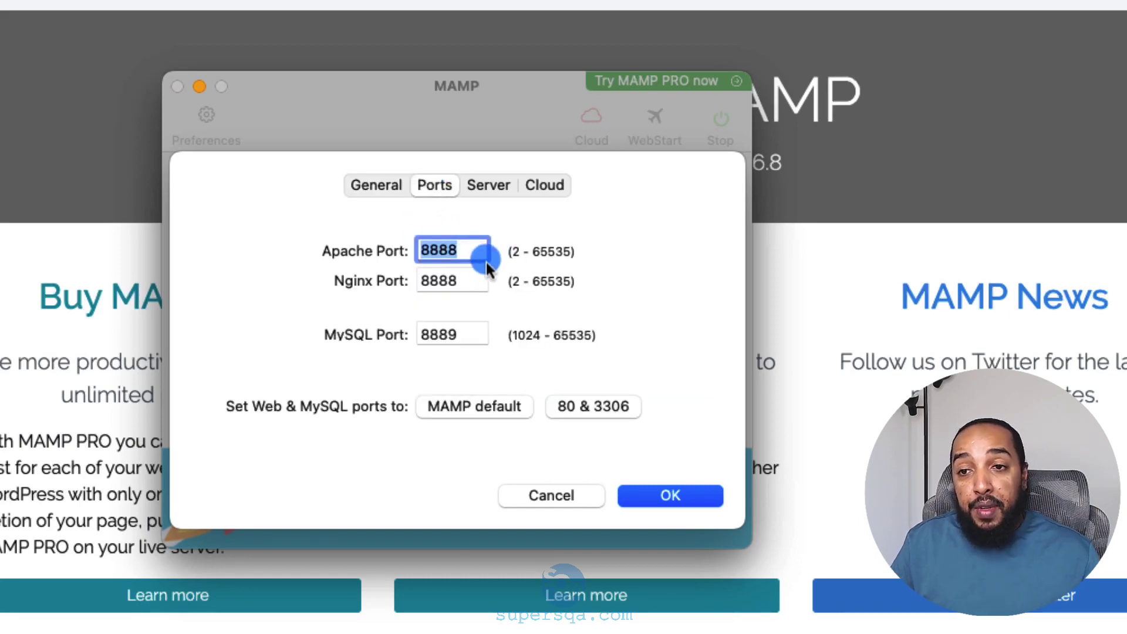
pyautogui.click(491, 186)
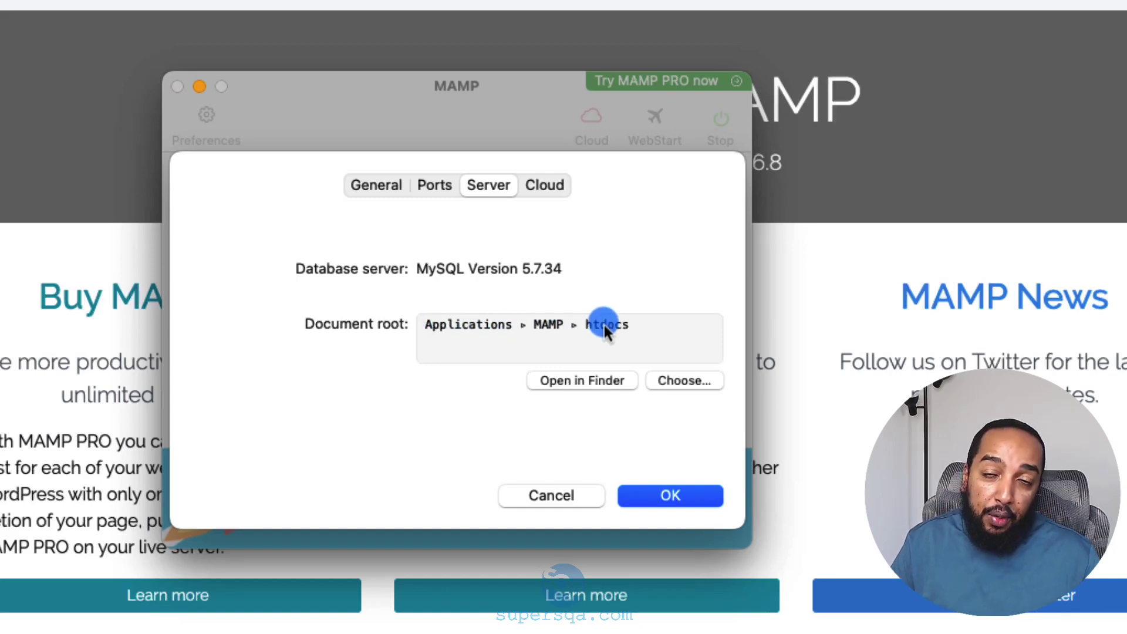
pyautogui.click(549, 187)
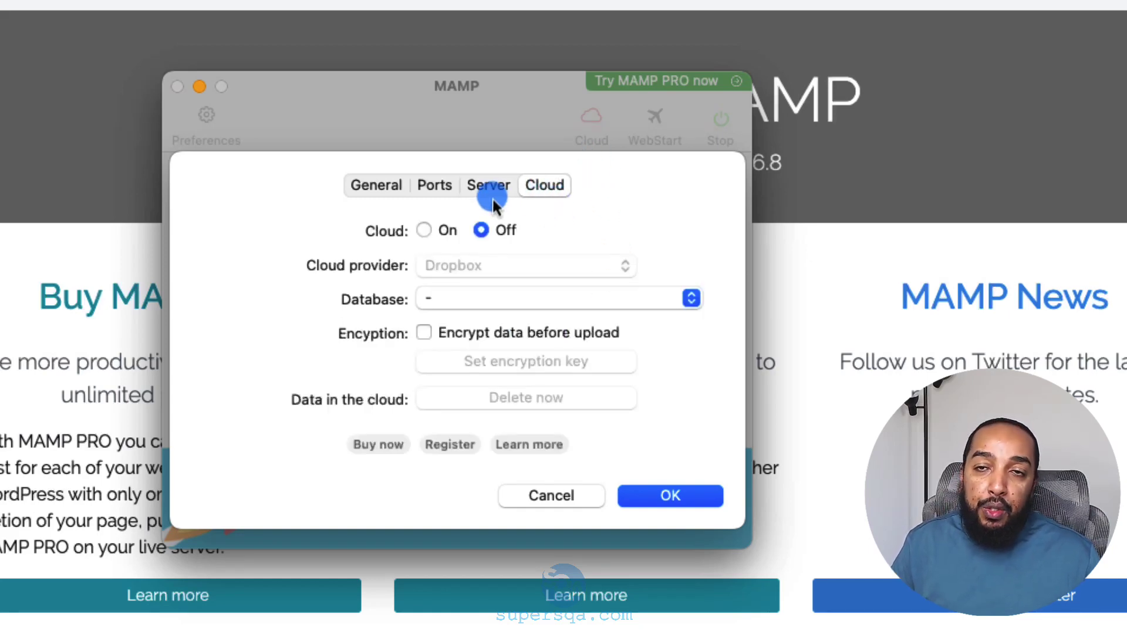
pyautogui.click(435, 188)
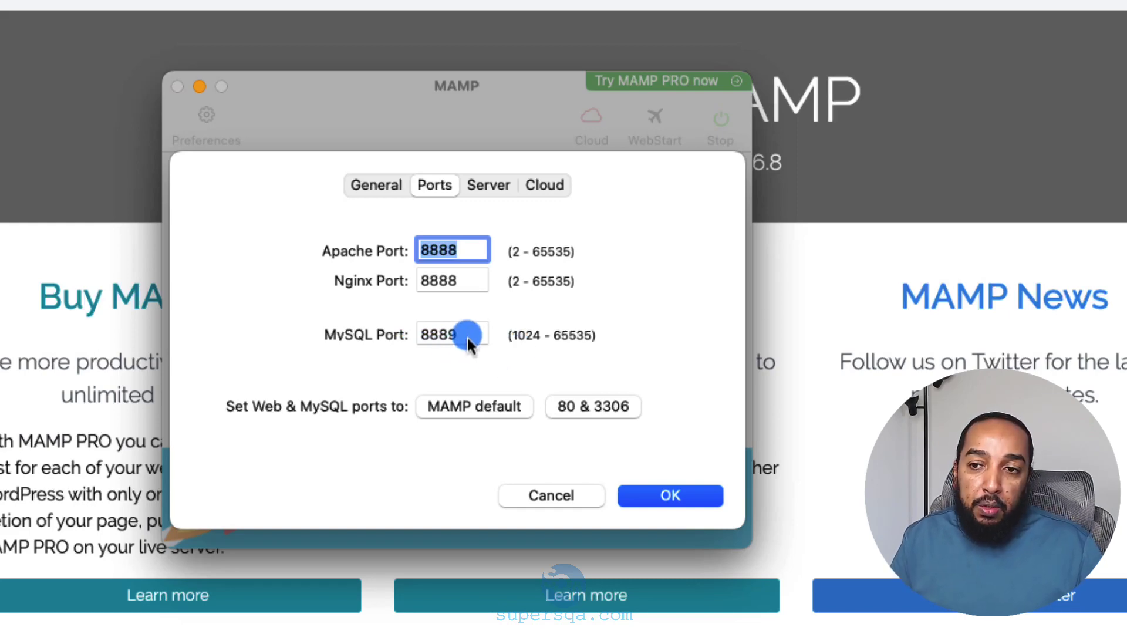
# - Try ports 80 and 3306, revert to defaults 8888 and 8889, and cancel Preferences
pyautogui.click(580, 418)
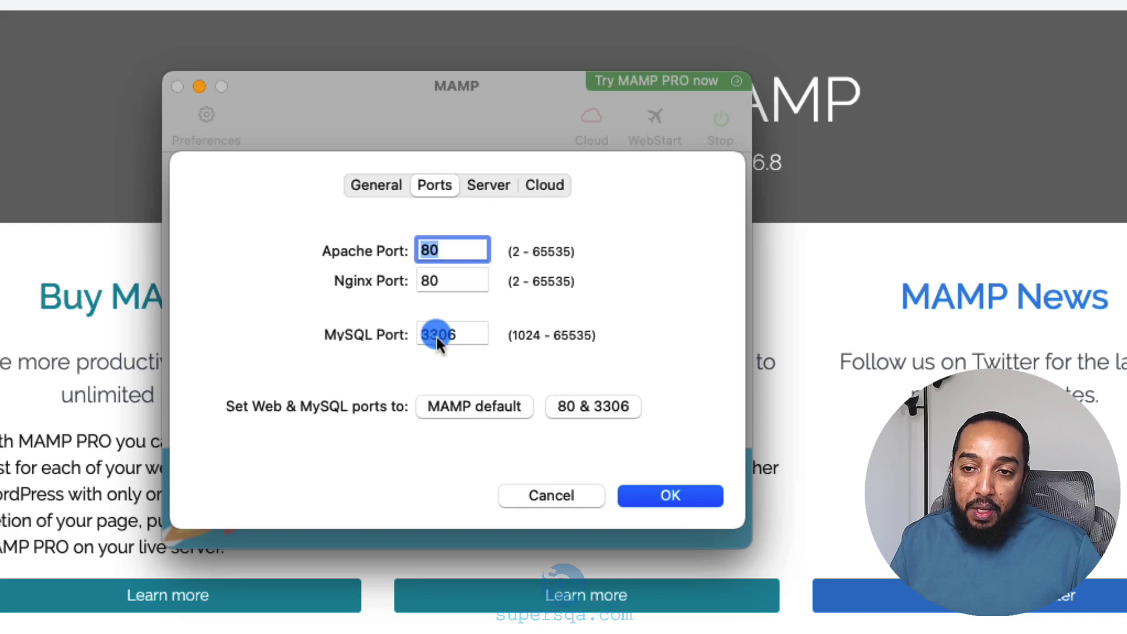
pyautogui.click(500, 414)
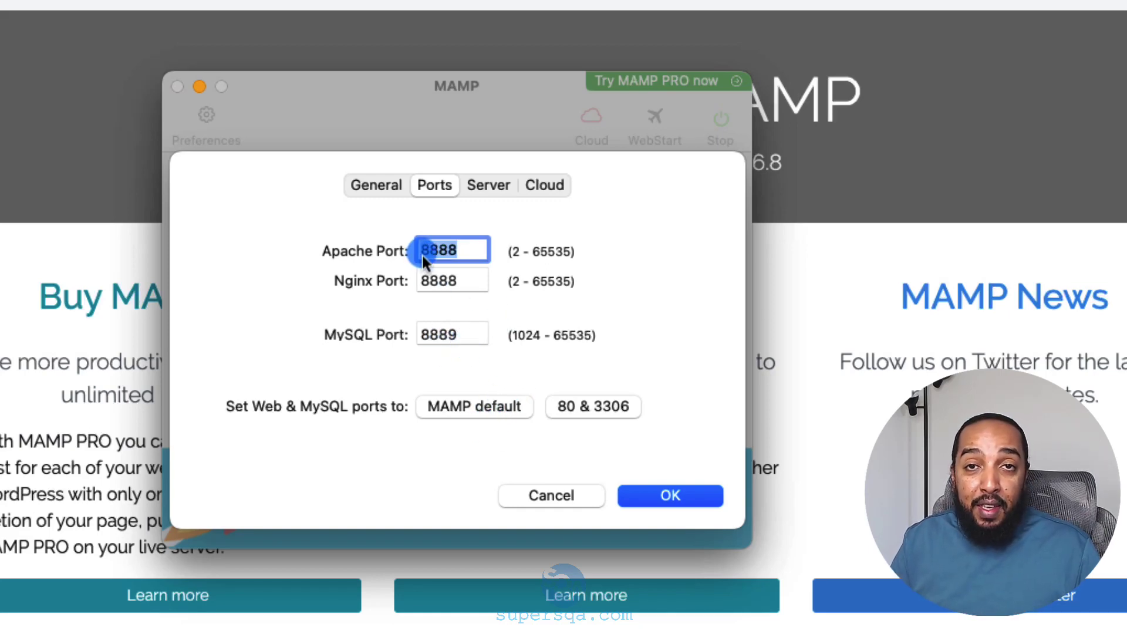
pyautogui.click(587, 497)
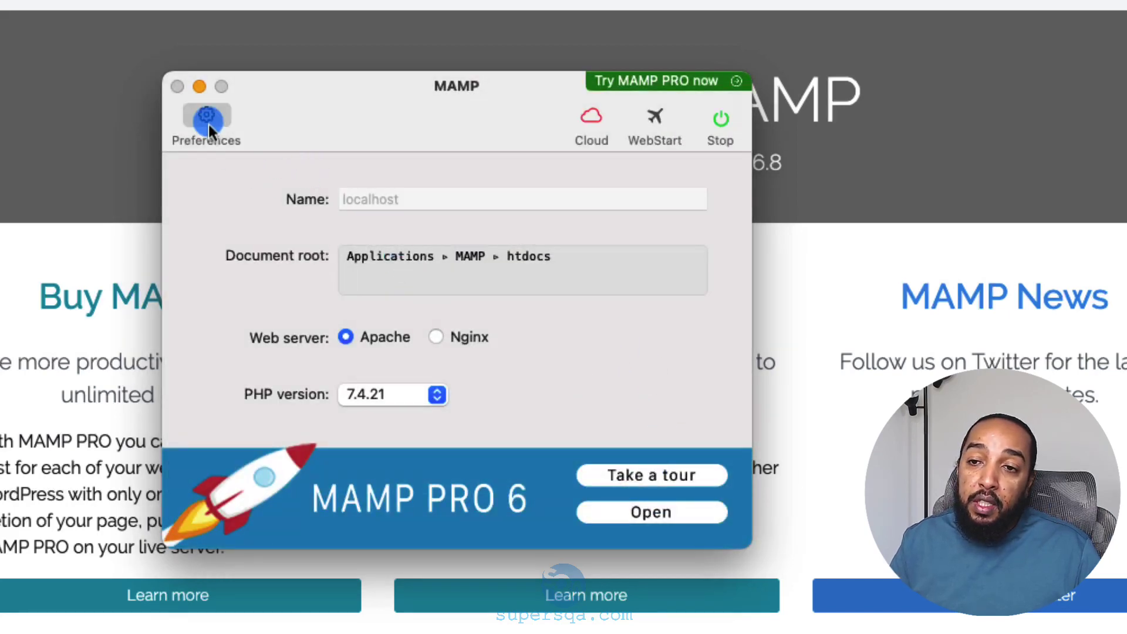
# - Open the htdocs document root in Finder from MAMP's Server preferences
pyautogui.click(209, 125)
pyautogui.click(496, 187)
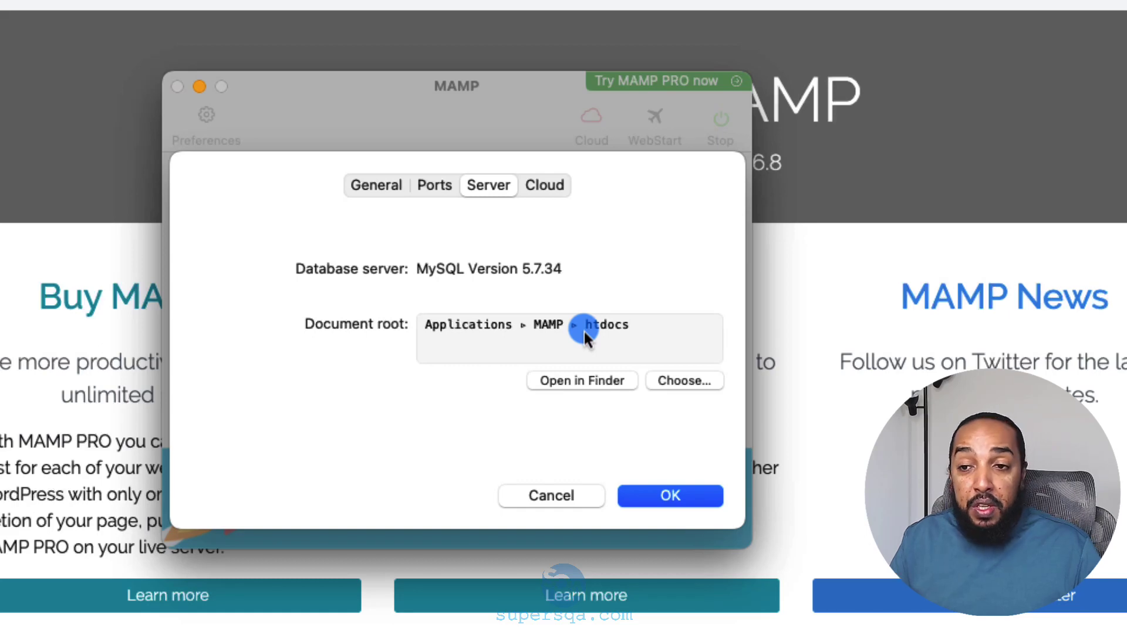
pyautogui.click(588, 384)
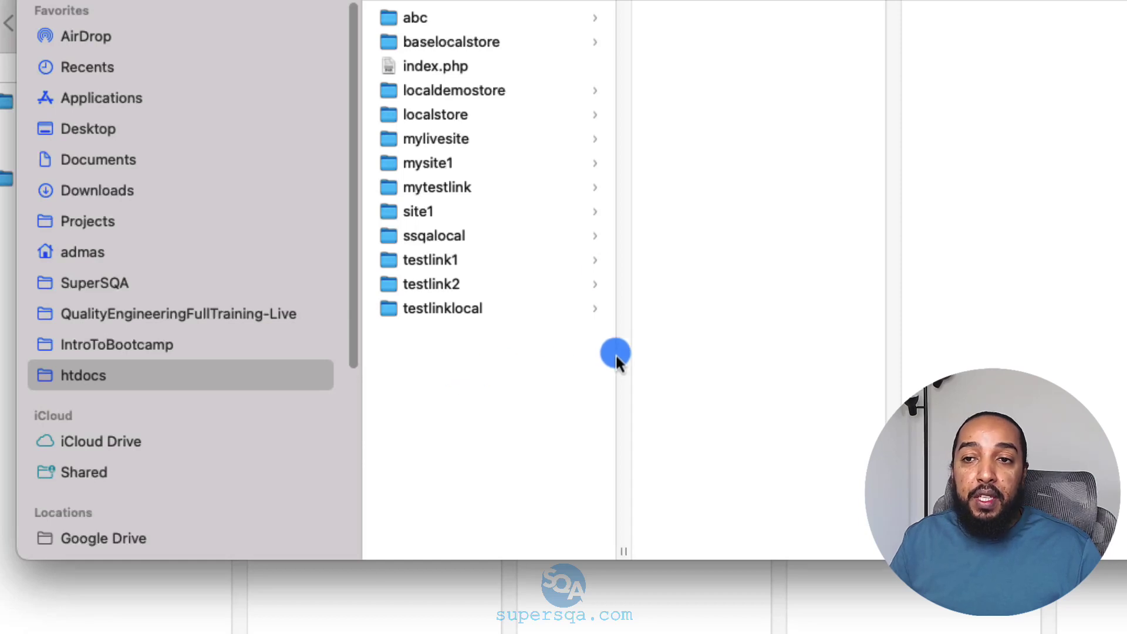
# - Preview index.php, list the localdemostore WordPress files, then close MAMP's settings
pyautogui.click(418, 69)
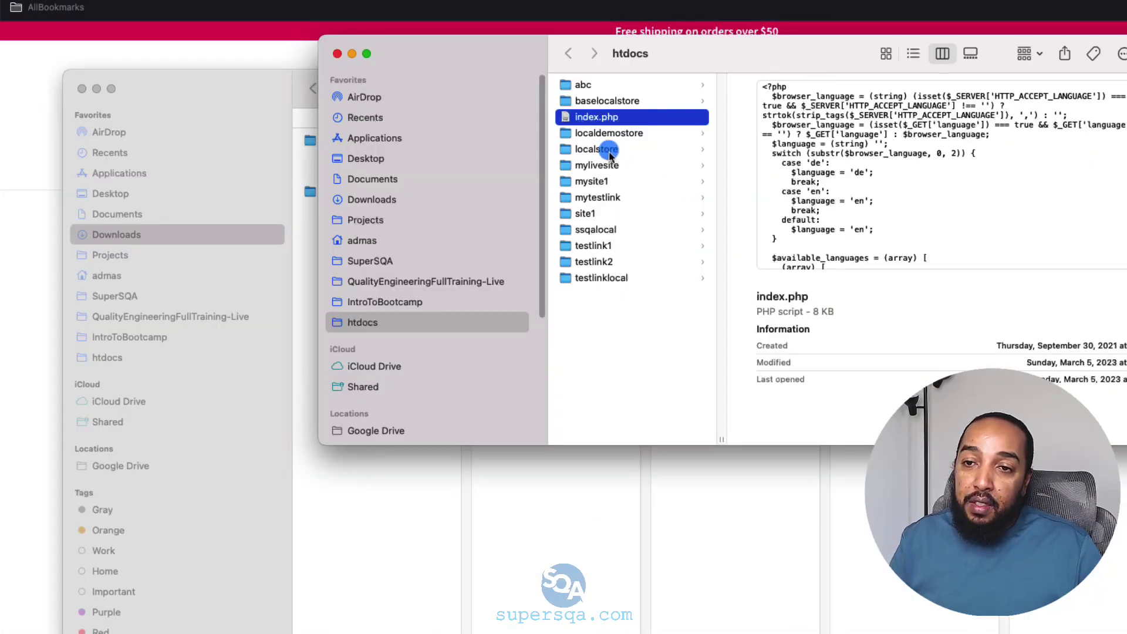
pyautogui.click(600, 137)
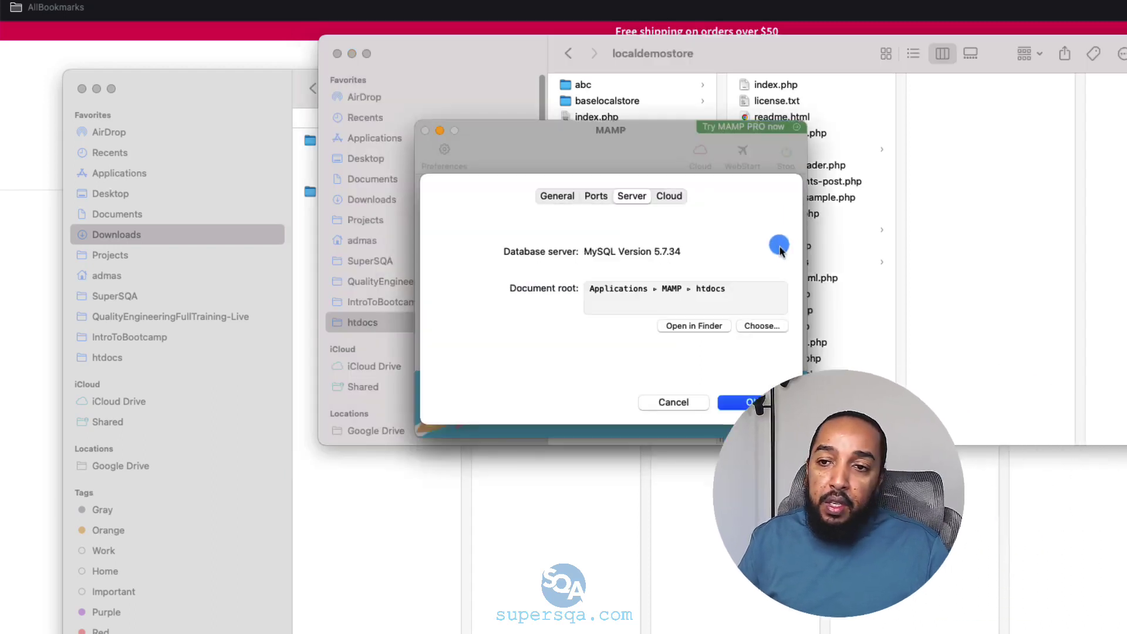
pyautogui.click(745, 400)
# - Open the MAMP start page and expand MySQL to show host localhost, port 8889 and the socket path
pyautogui.click(741, 152)
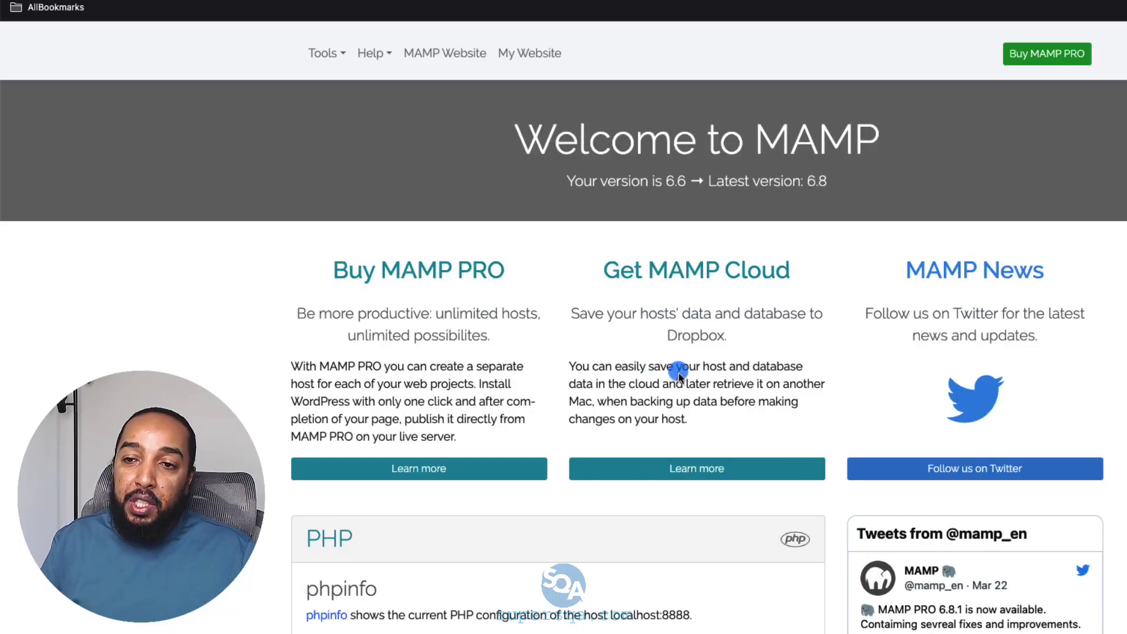
pyautogui.scroll(-3, 587, 399)
pyautogui.scroll(-3, 590, 399)
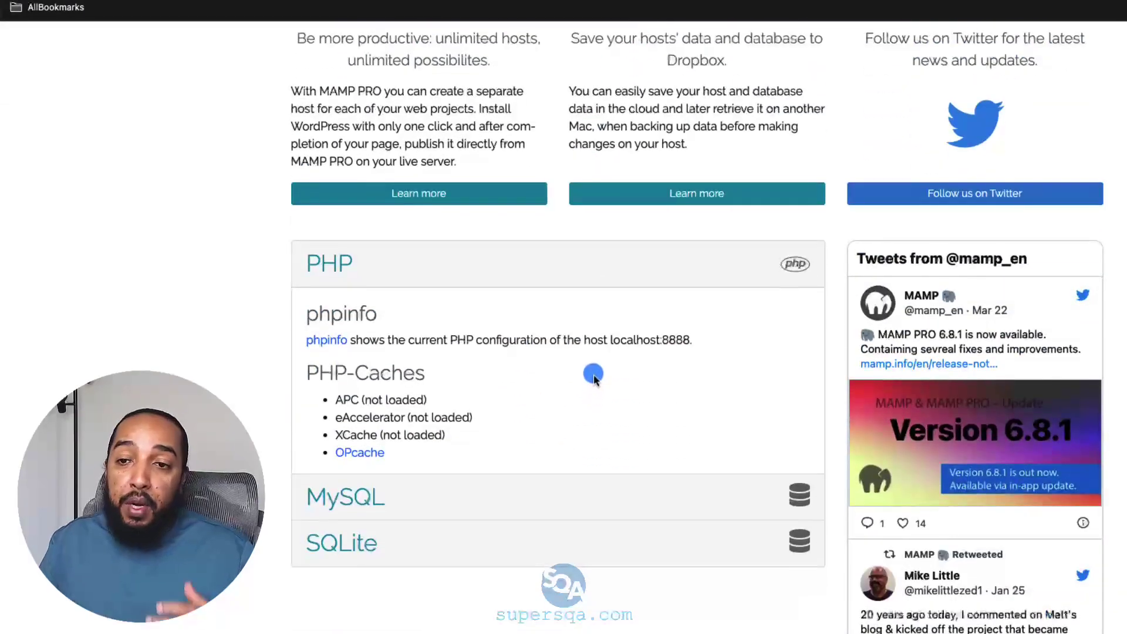
pyautogui.scroll(5, 610, 364)
pyautogui.scroll(-10, 638, 341)
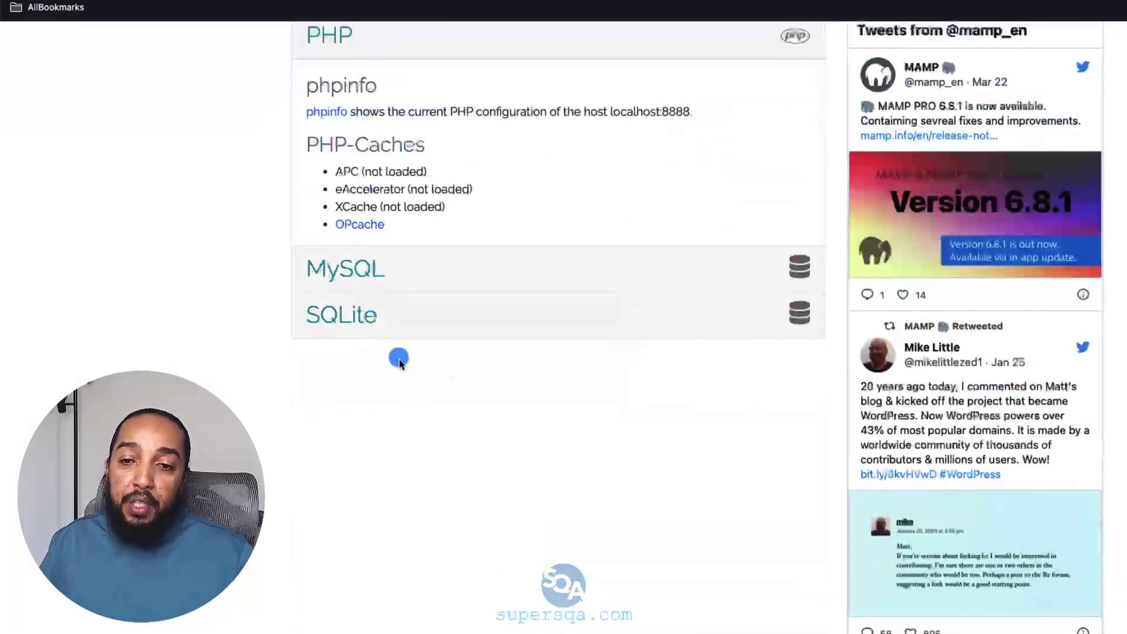
pyautogui.click(351, 276)
pyautogui.scroll(-1, 335, 270)
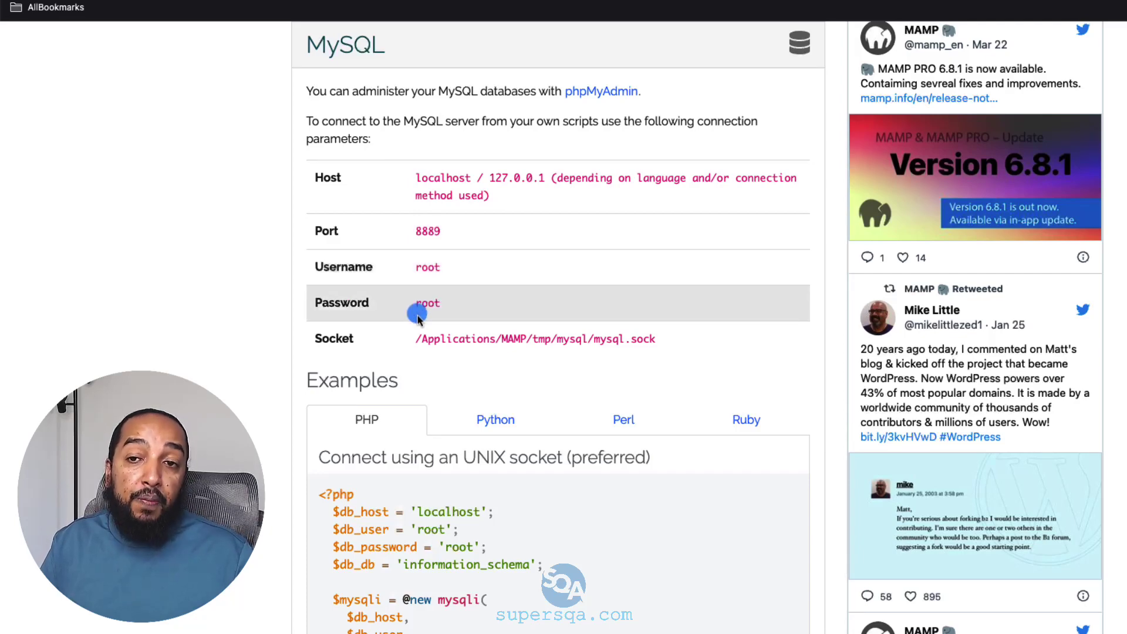
pyautogui.scroll(1, 443, 285)
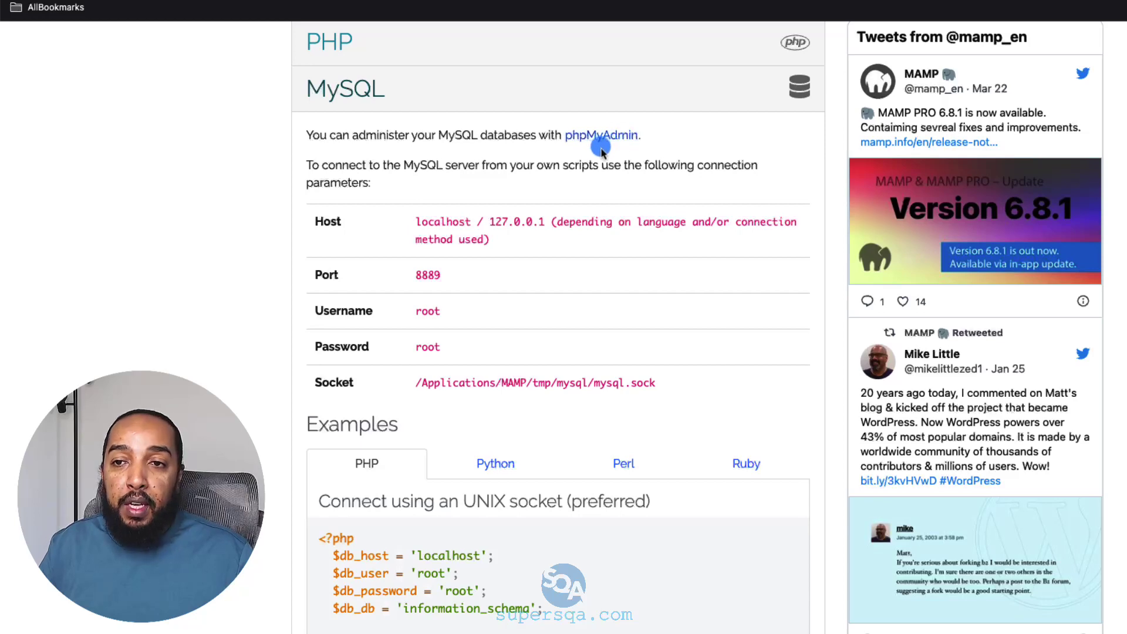
# - Open phpMyAdmin from the start page, then view MySQL Workbench's local-mamp connection at localhost:8889
pyautogui.click(587, 136)
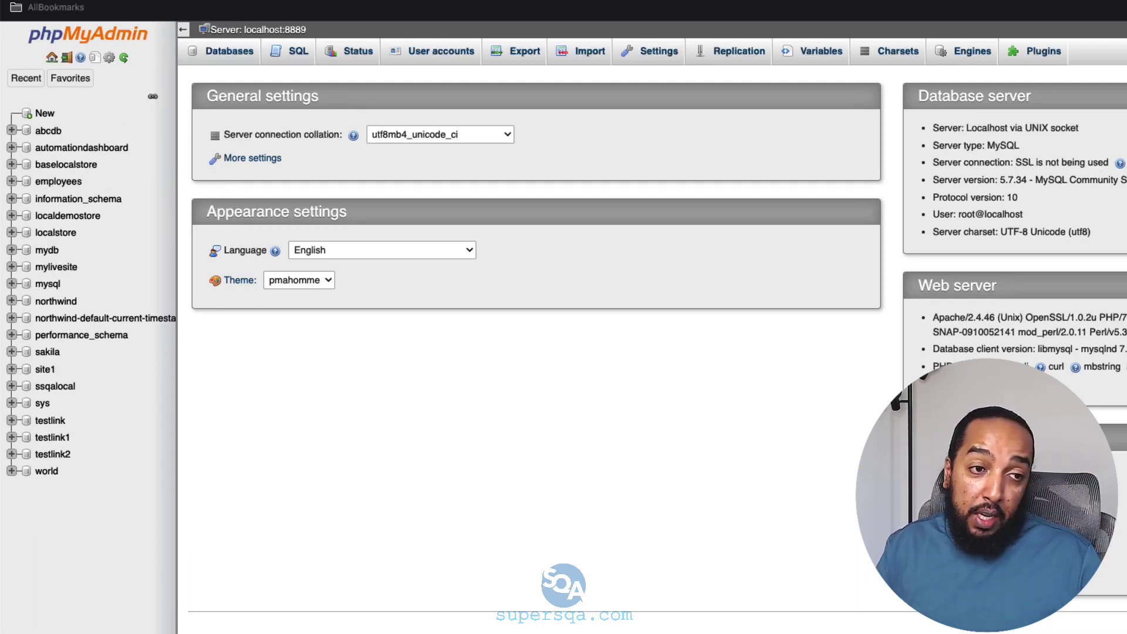
pyautogui.hotkey('ctrl', 'Right')
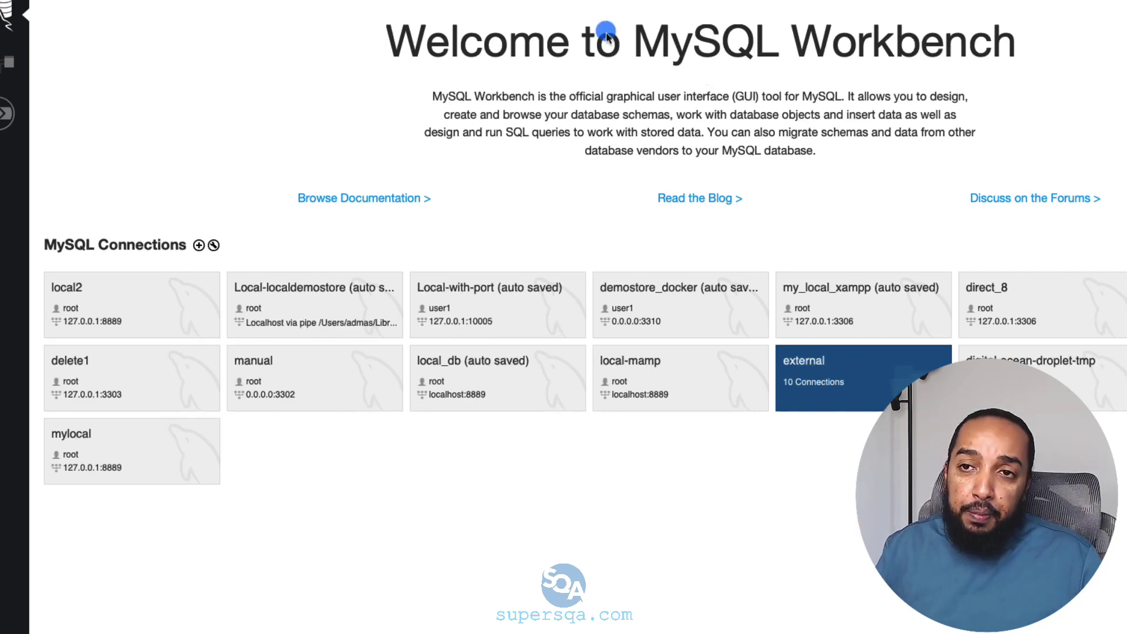
# - Go back from MySQL Workbench to phpMyAdmin's localhost:8889 server page listing localdemostore and sakila
pyautogui.hotkey('ctrl', 'Left')
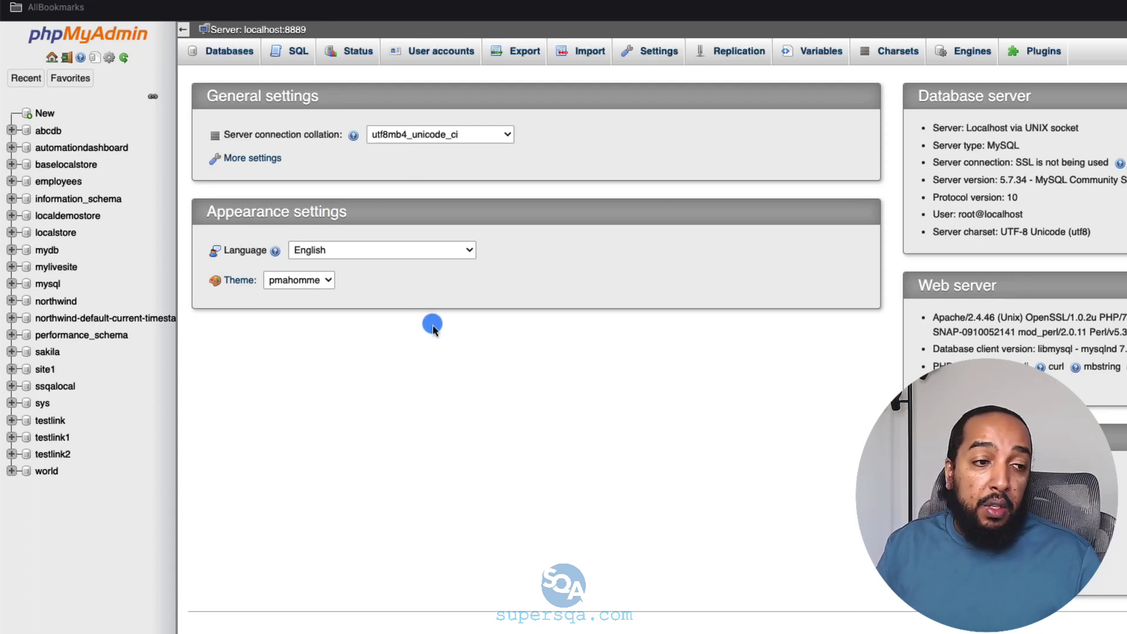
# - Tick Install MAMP (MySQL, Apache, PHP) on the Google Docs checklist, then return to the browser
pyautogui.hotkey('ctrl', 'Right')
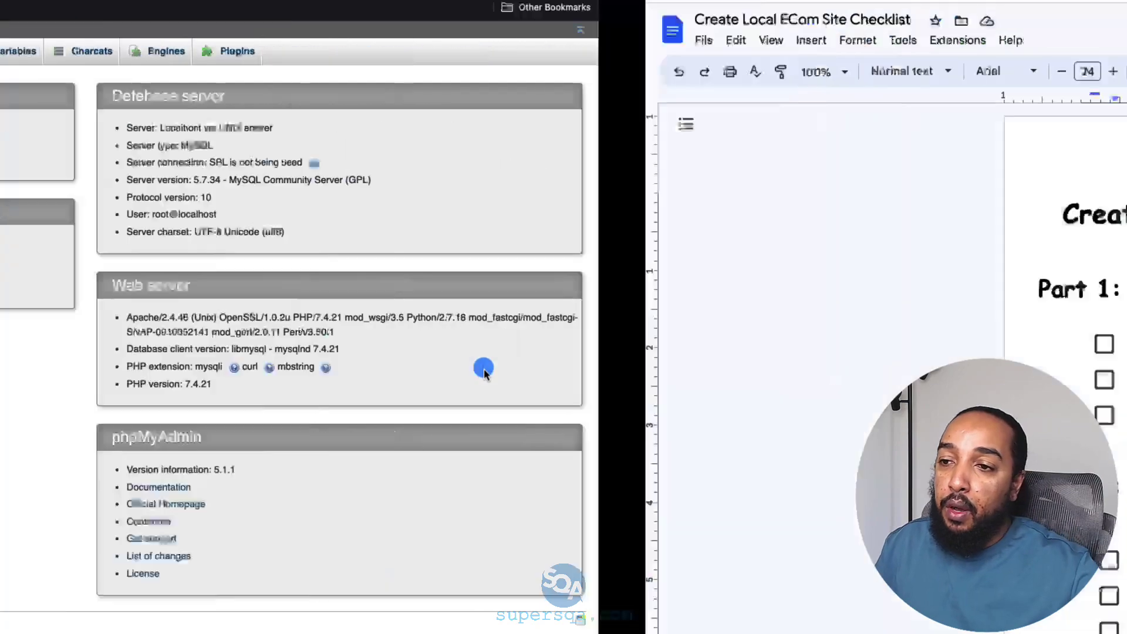
pyautogui.hotkey('ctrl', 'Left')
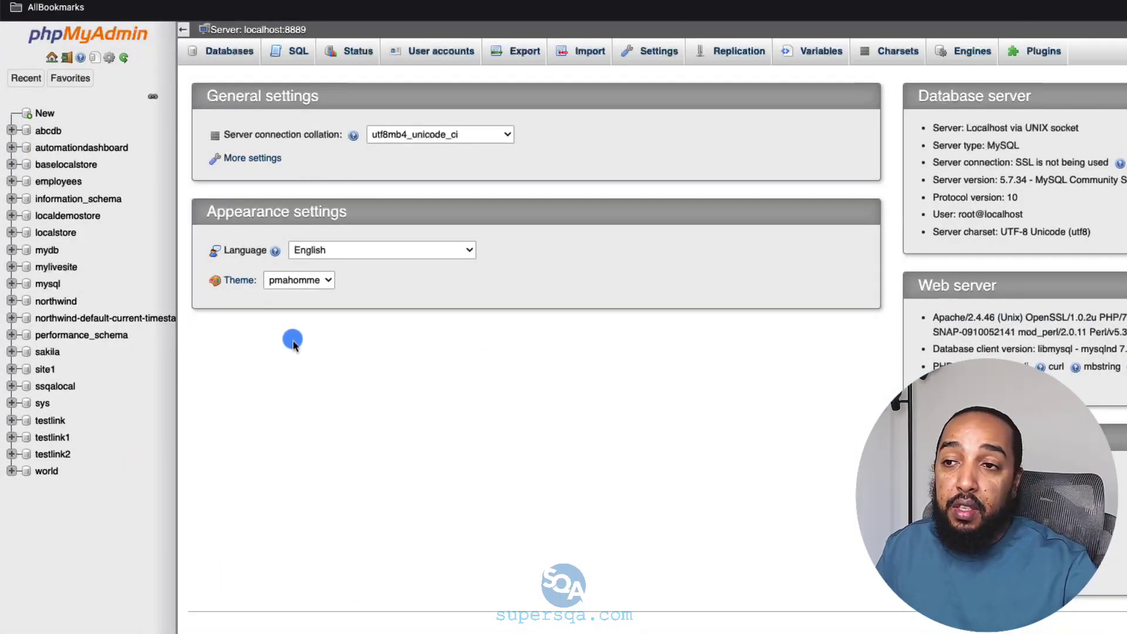
pyautogui.hotkey('ctrl', 'Right')
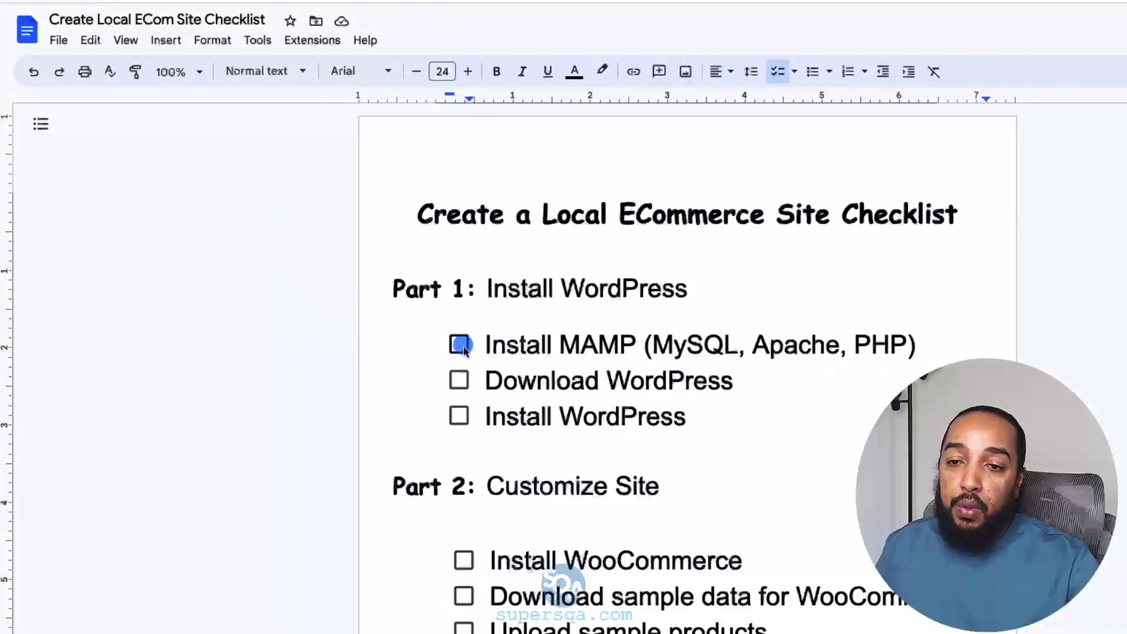
pyautogui.click(457, 345)
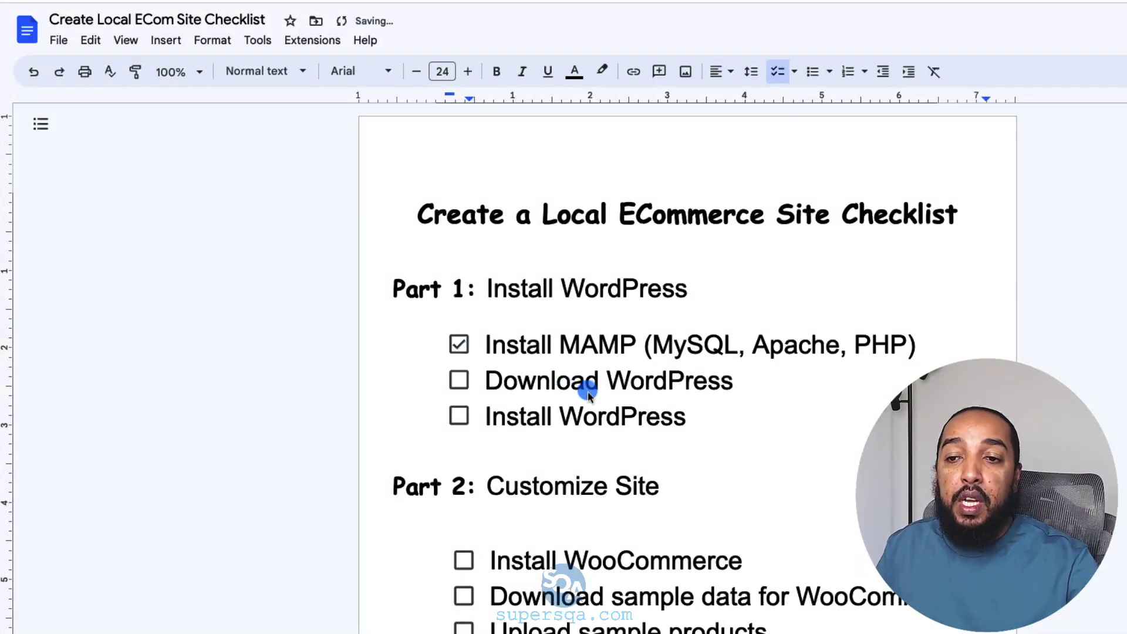
pyautogui.hotkey('ctrl', 'Left')
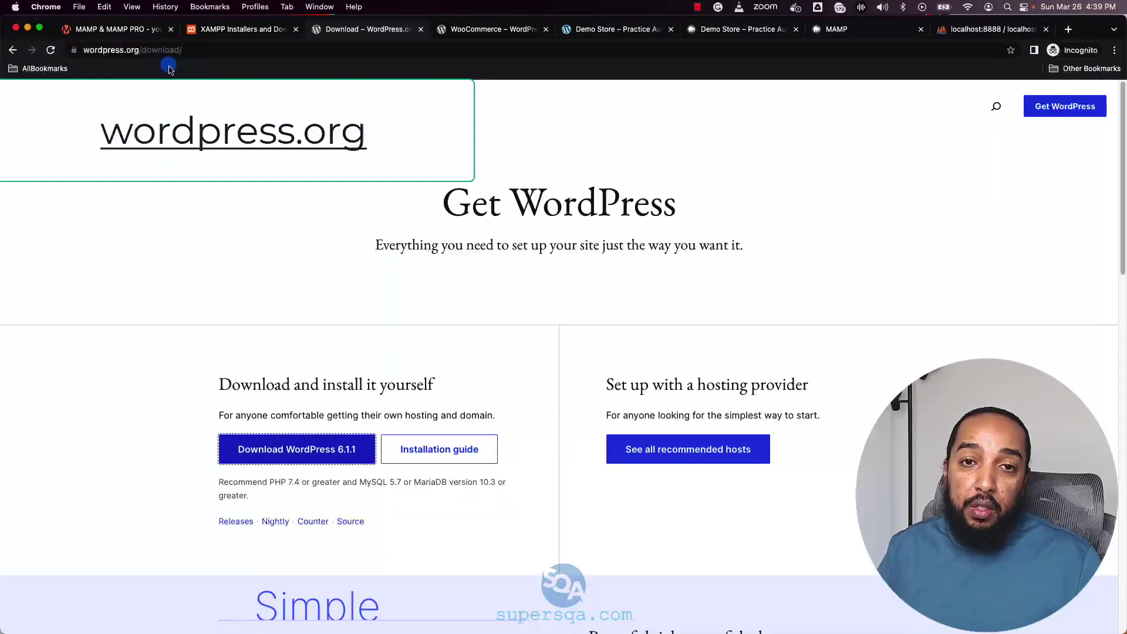
# - Download wordpress-6.1.1.zip from wordpress.org's Get WordPress page and dismiss the thank-you panel
pyautogui.click(147, 82)
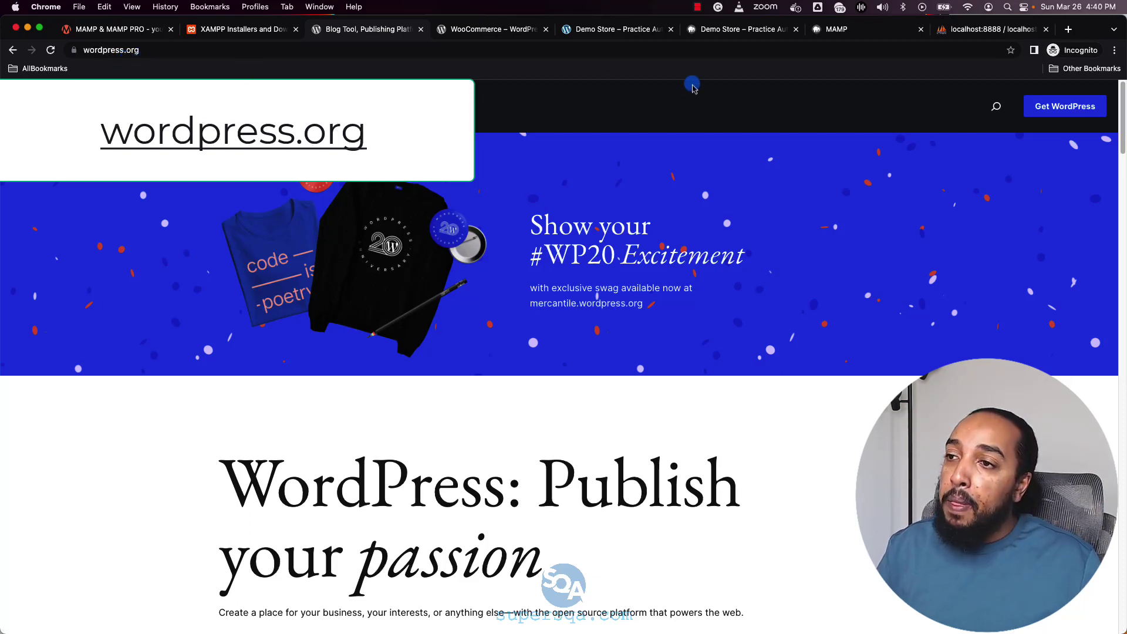
pyautogui.click(1065, 107)
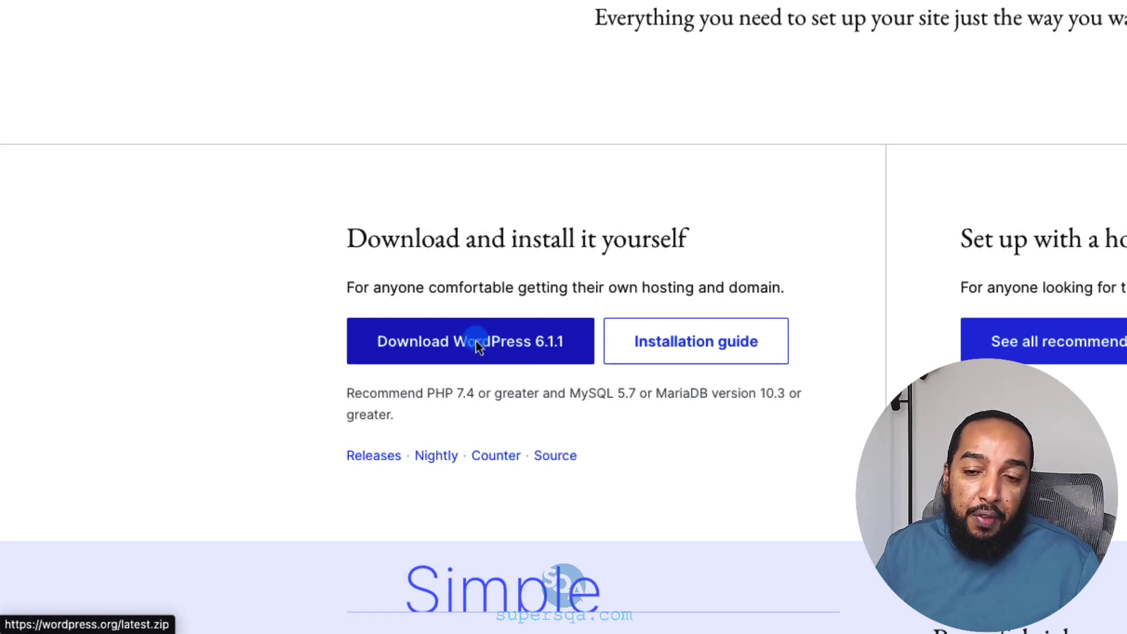
pyautogui.click(456, 335)
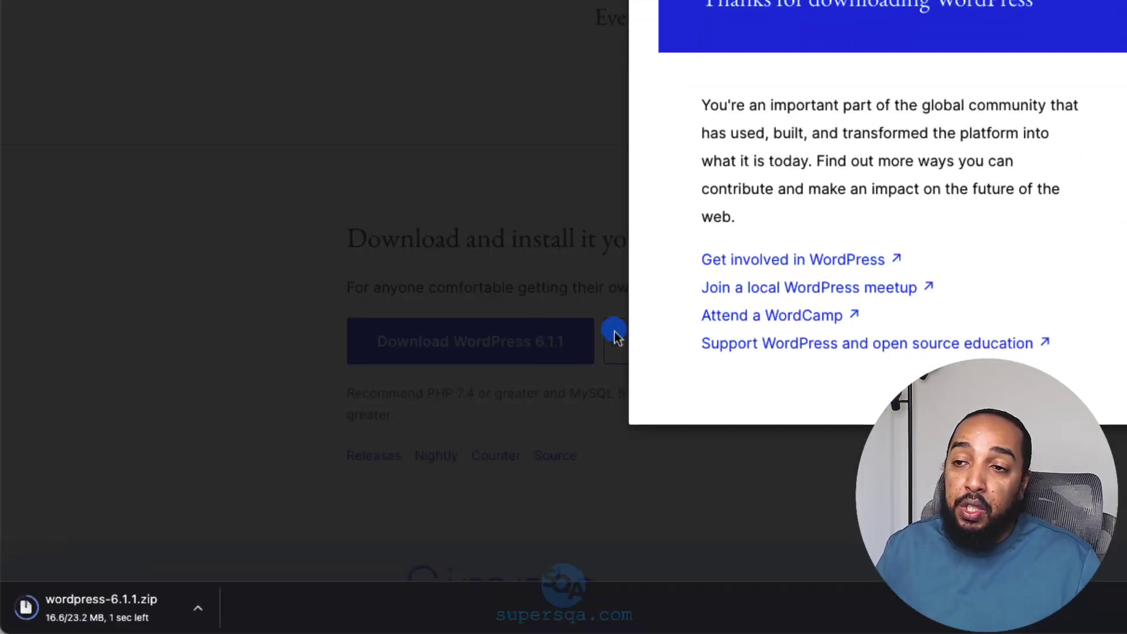
pyautogui.click(561, 352)
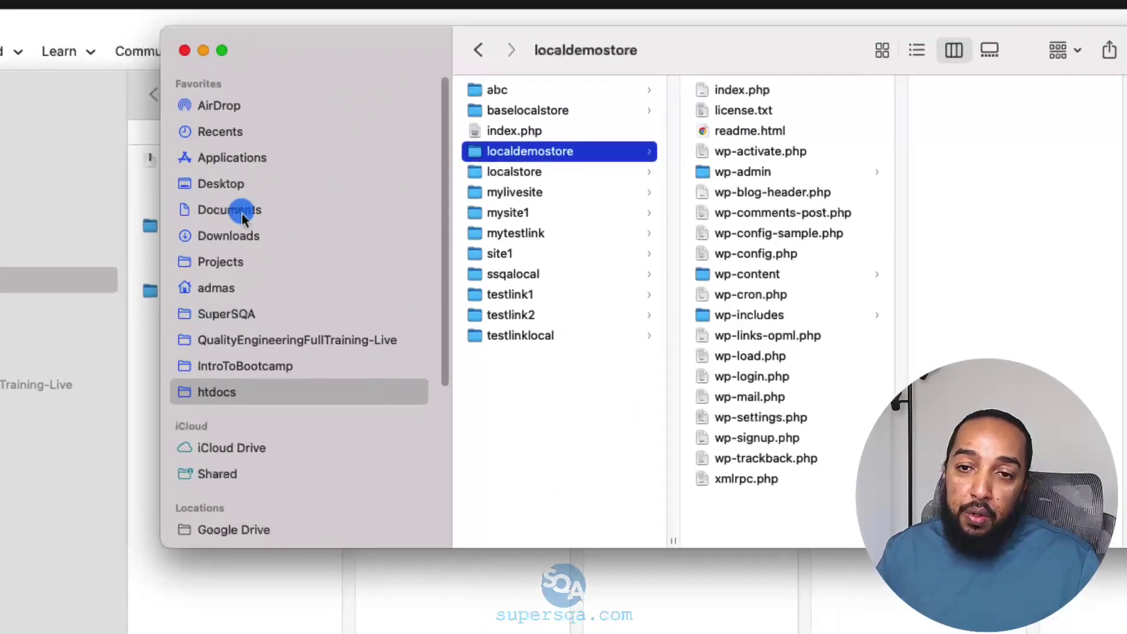
# - Extract wordpress-6.1.1.zip in Downloads and copy the resulting wordpress folder
pyautogui.click(242, 212)
pyautogui.click(241, 238)
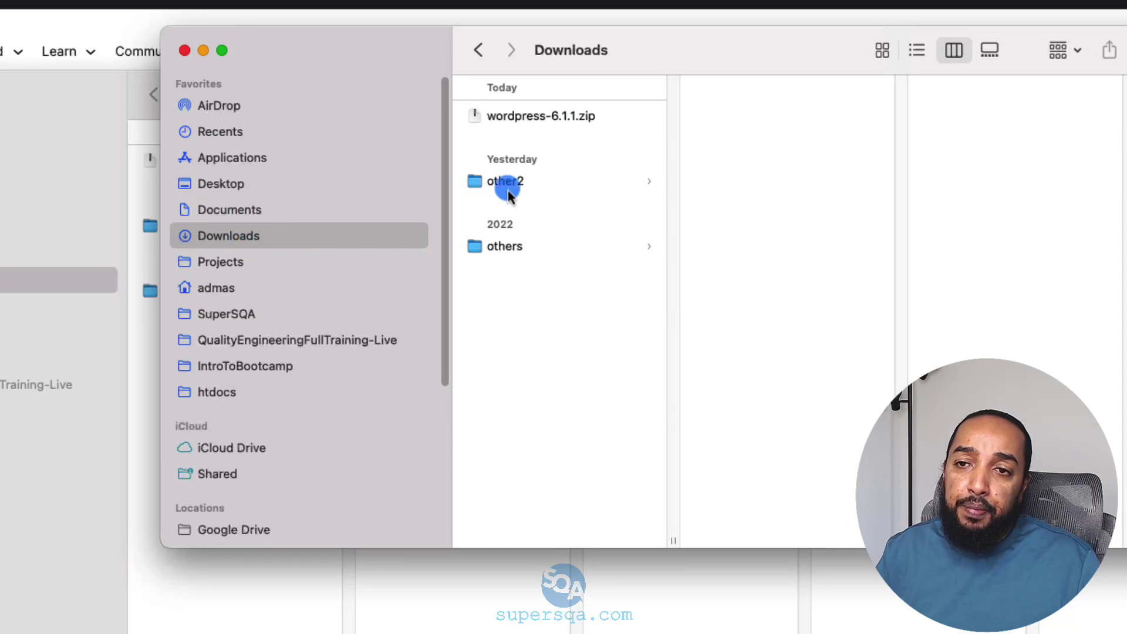
pyautogui.doubleClick(533, 118)
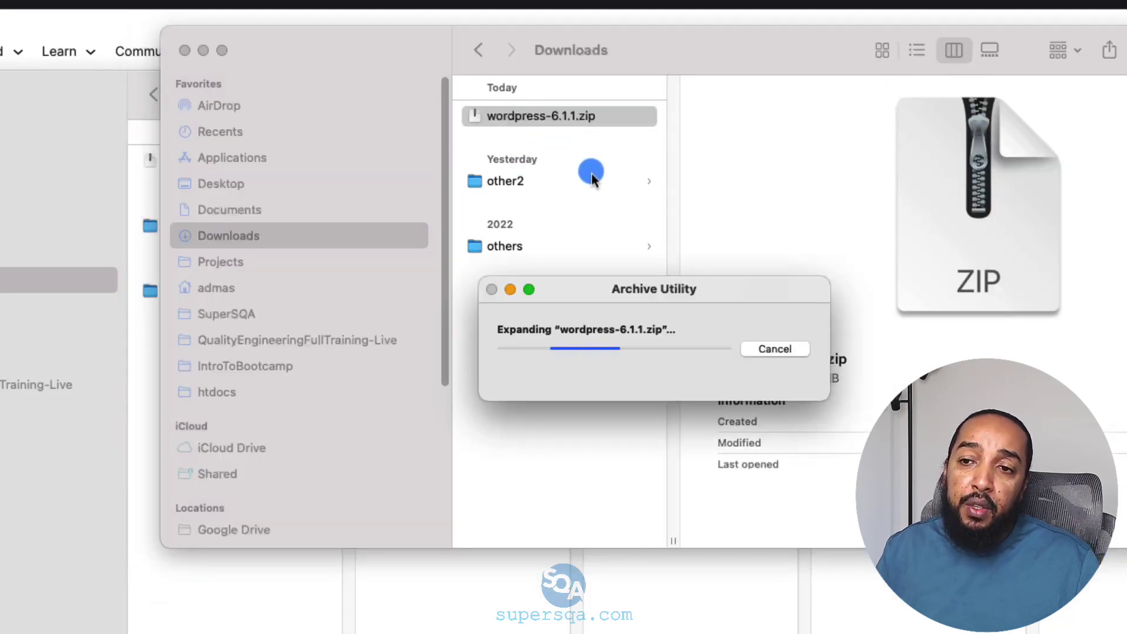
pyautogui.click(514, 118)
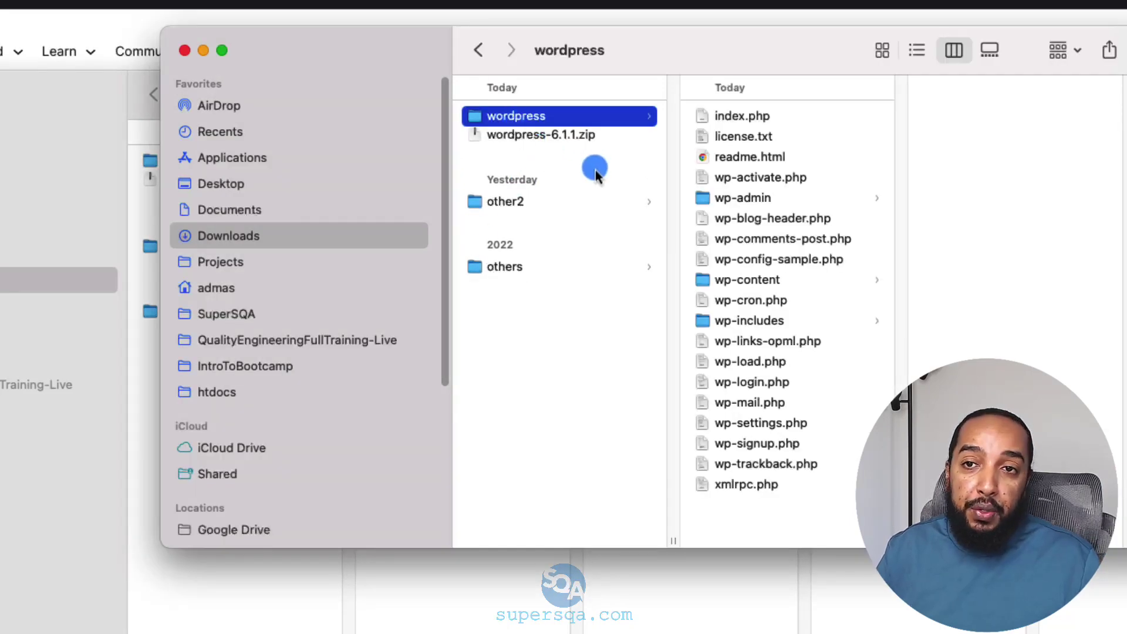
pyautogui.rightClick(477, 118)
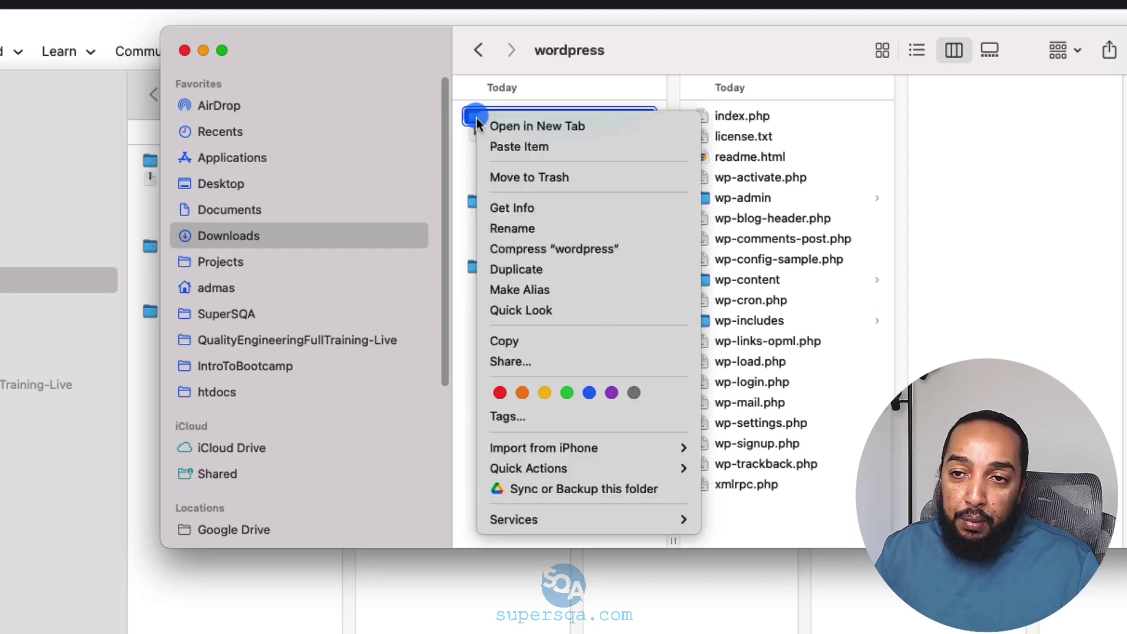
pyautogui.click(512, 340)
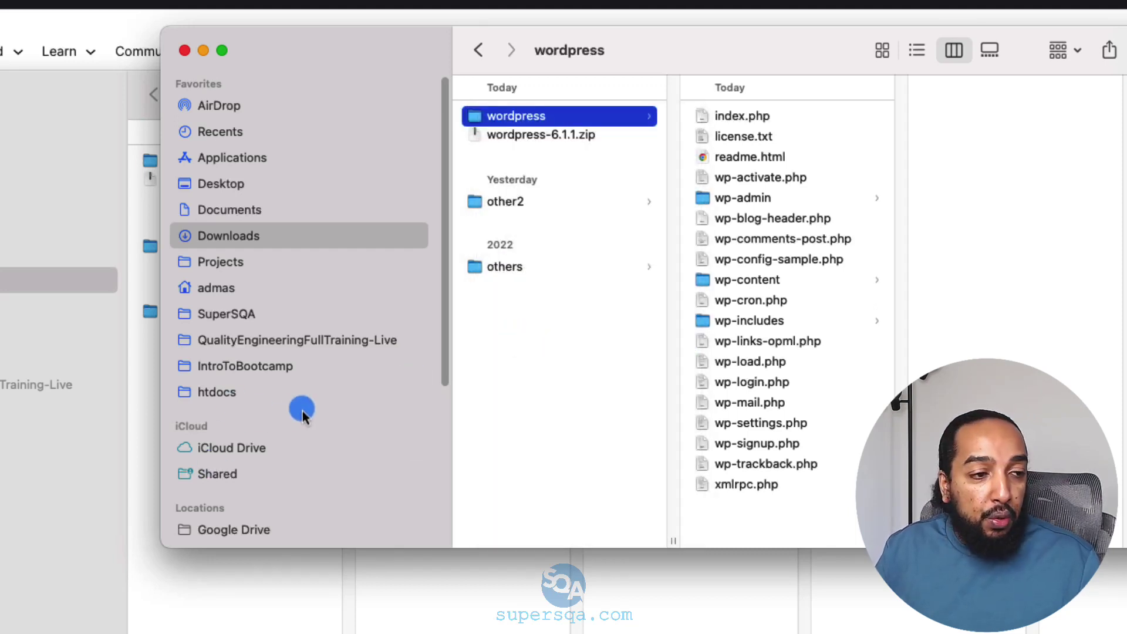
# - From MAMP's Server preferences, open the htdocs document root in a Finder window
pyautogui.press('super+Tab')
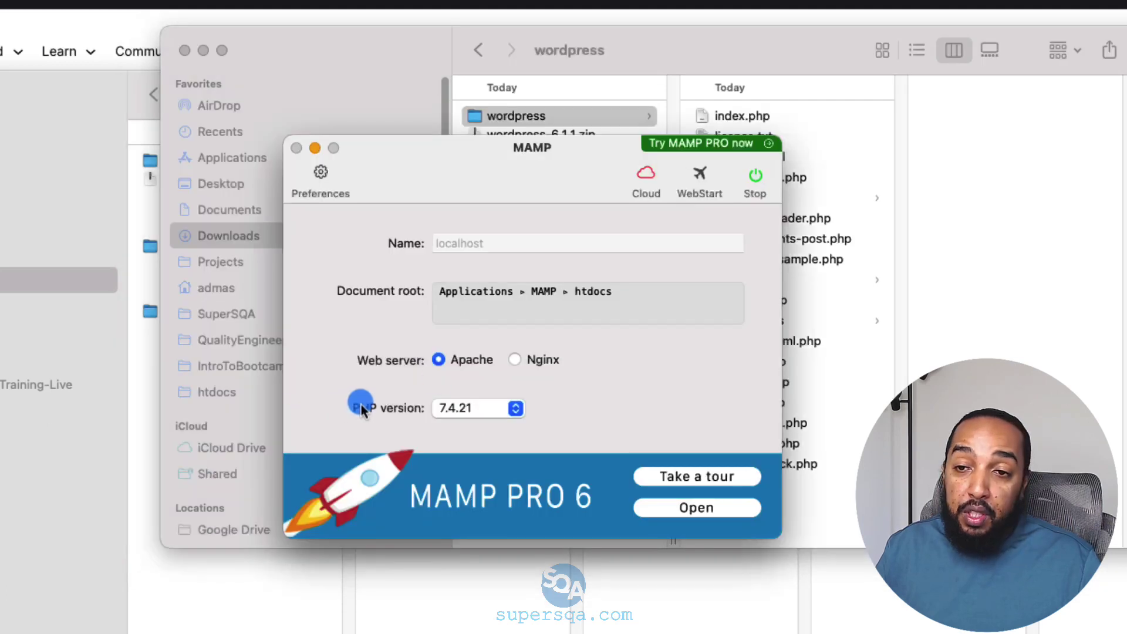
pyautogui.click(321, 173)
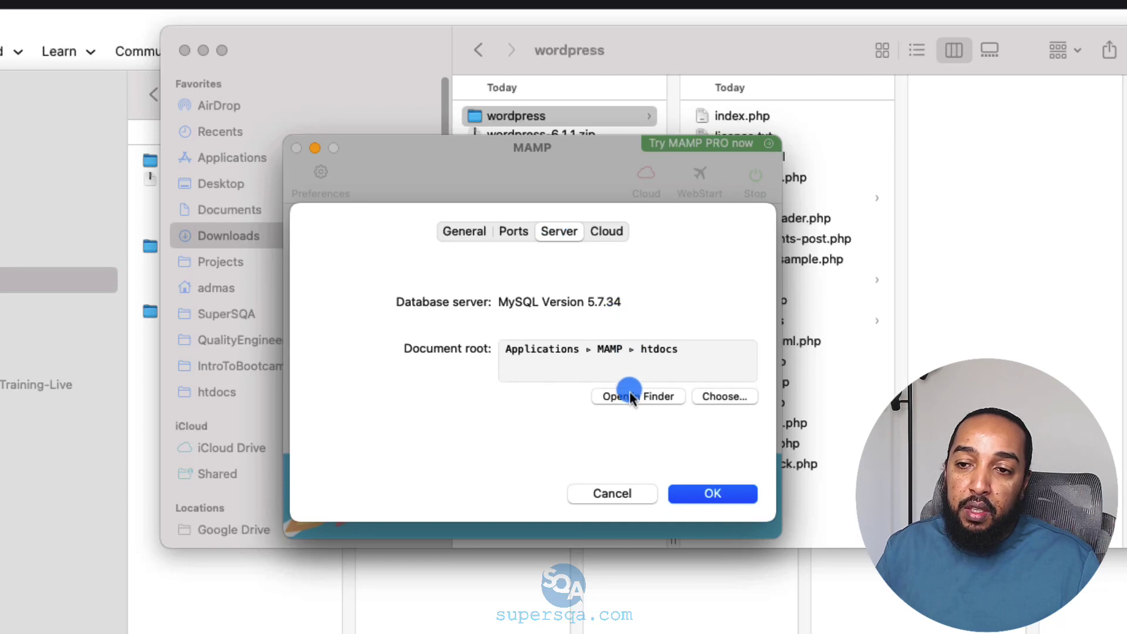
pyautogui.click(638, 395)
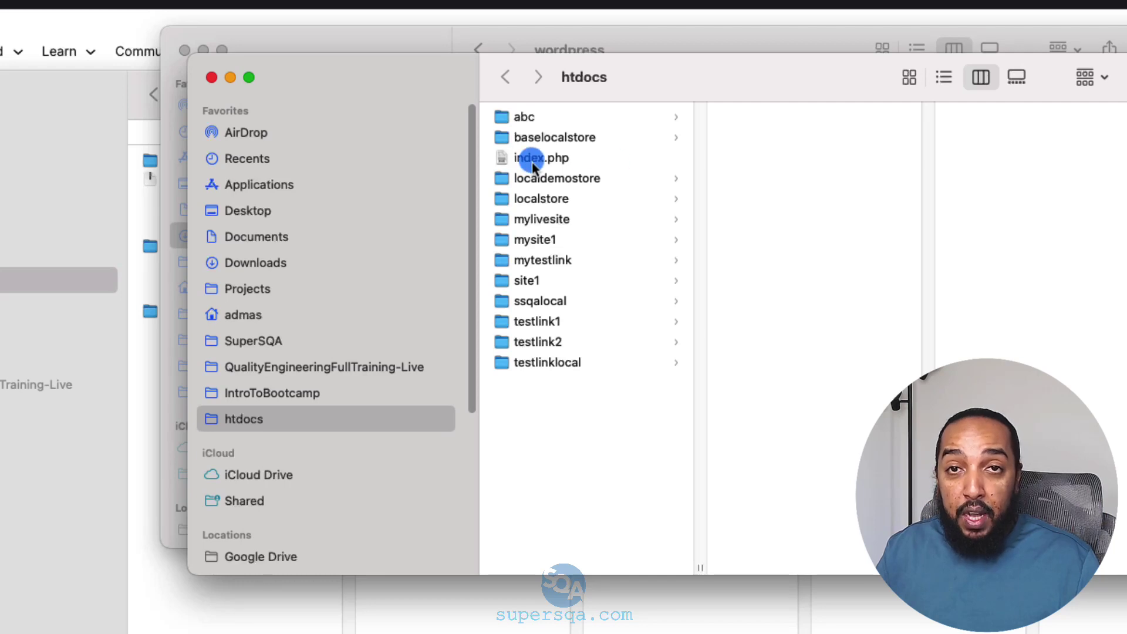
# - Paste the copied wordpress folder into htdocs and rename it mysite2
pyautogui.rightClick(528, 414)
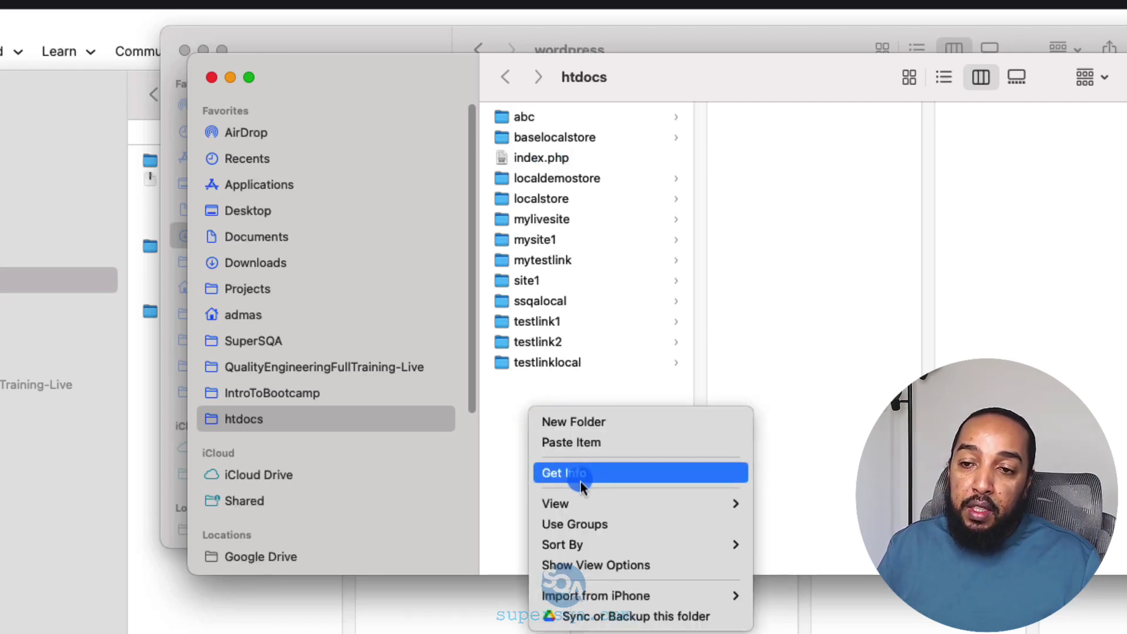
pyautogui.click(591, 443)
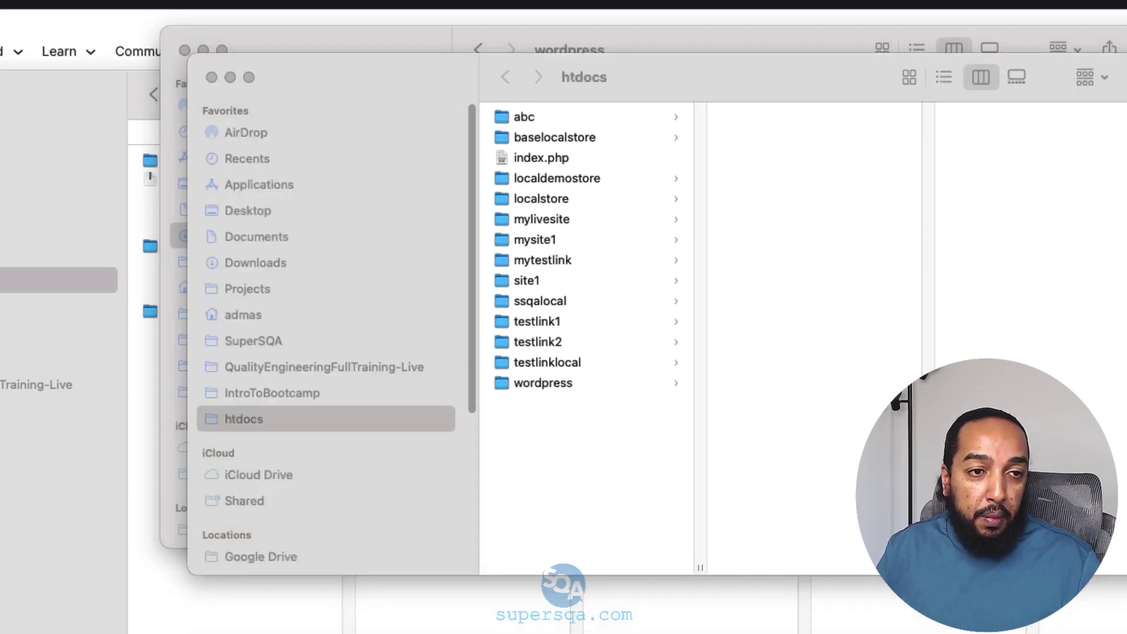
pyautogui.click(571, 453)
pyautogui.click(545, 385)
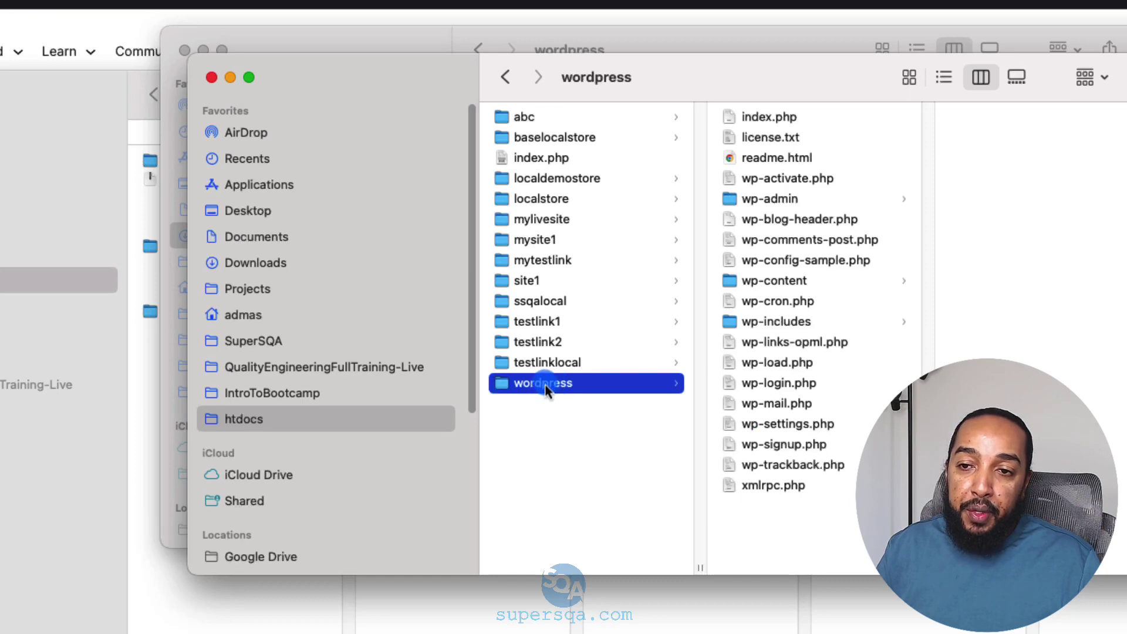
pyautogui.press('Return')
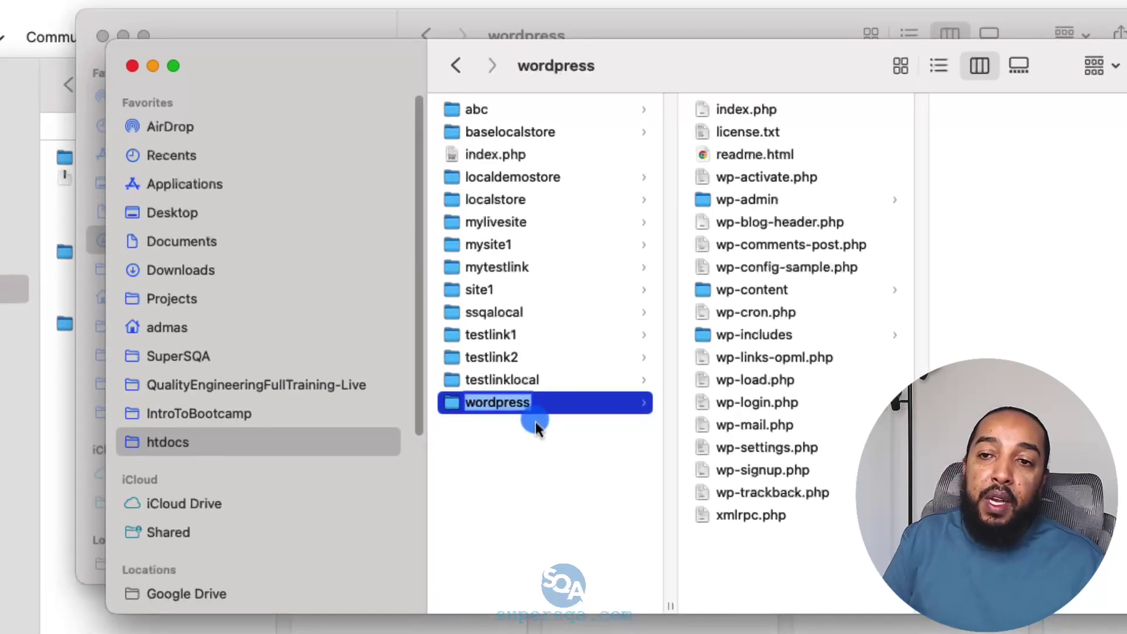
pyautogui.write('my')
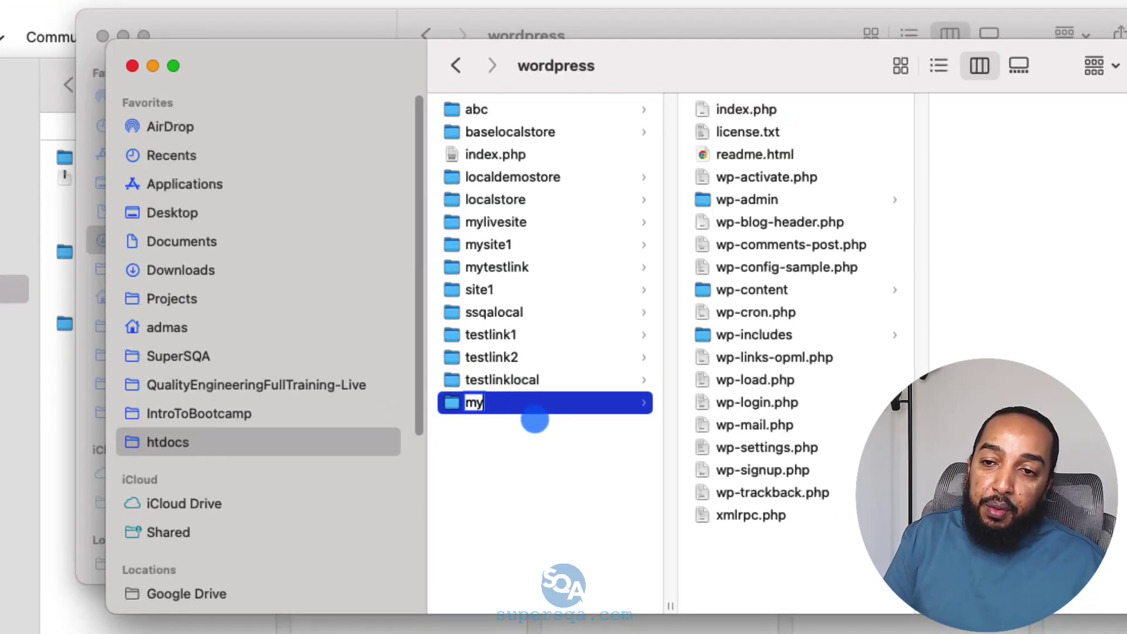
pyautogui.write('site')
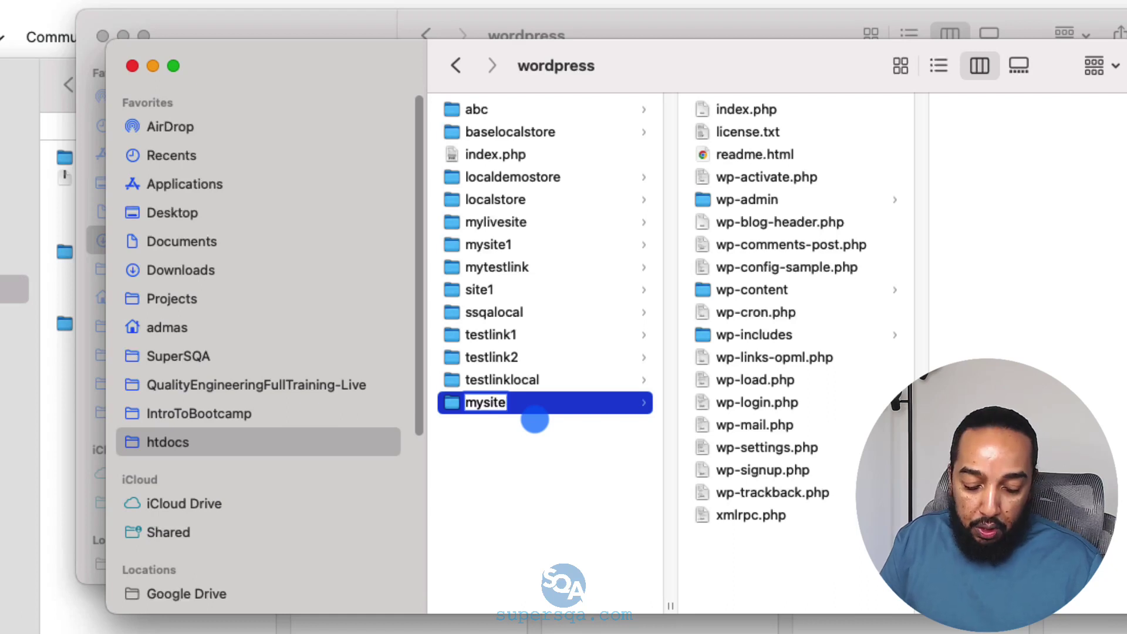
pyautogui.write('2')
pyautogui.press('Return')
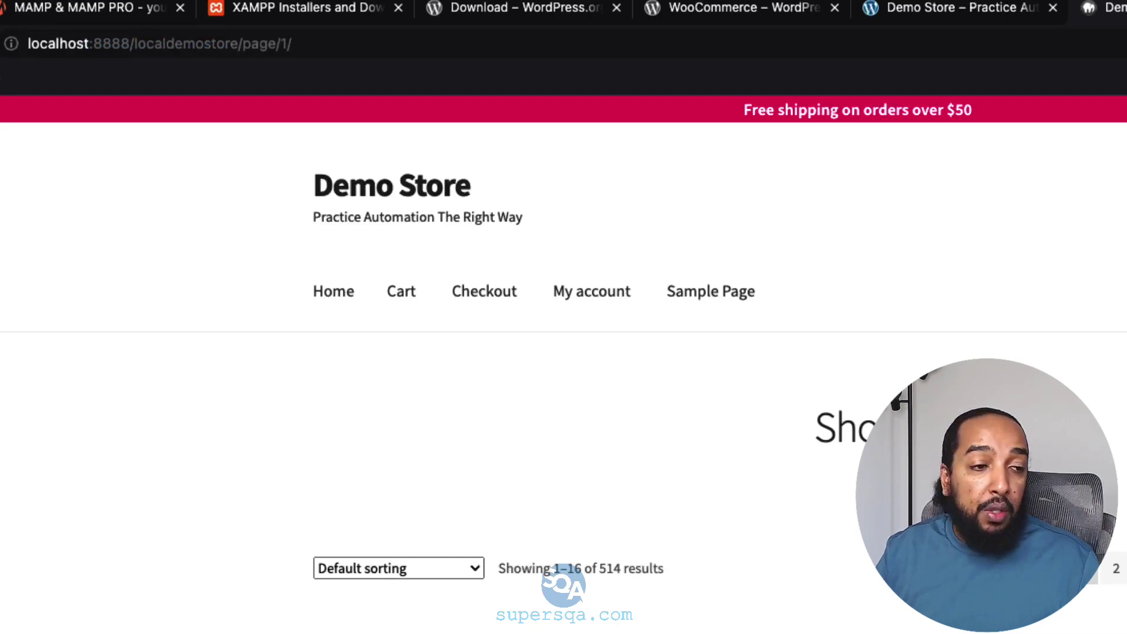
pyautogui.press('super+Tab')
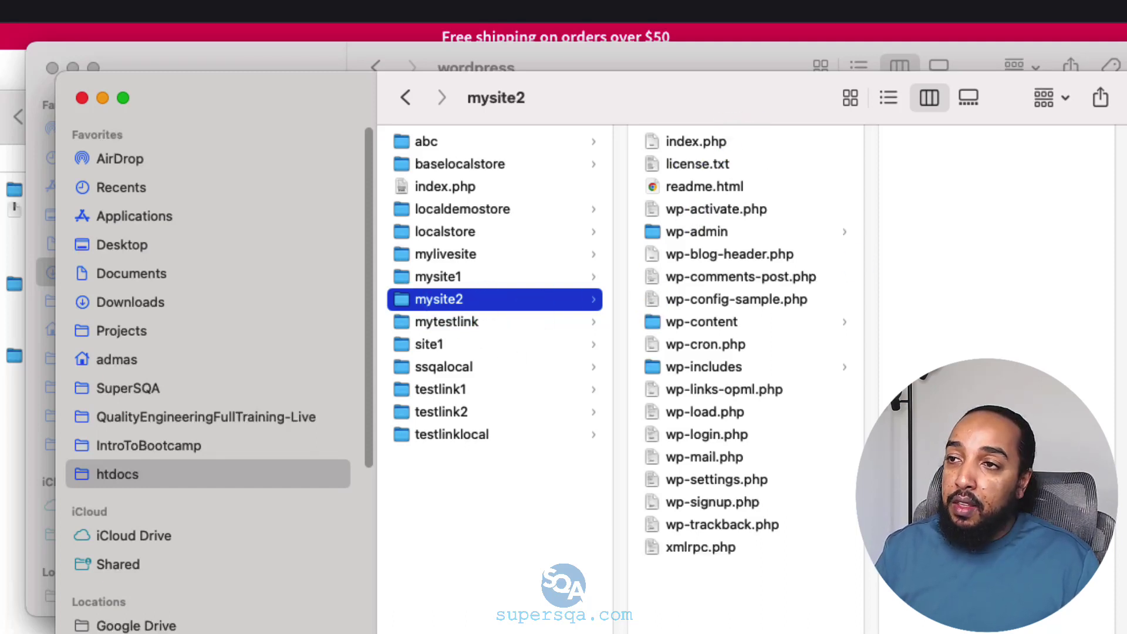
pyautogui.press('super+Tab')
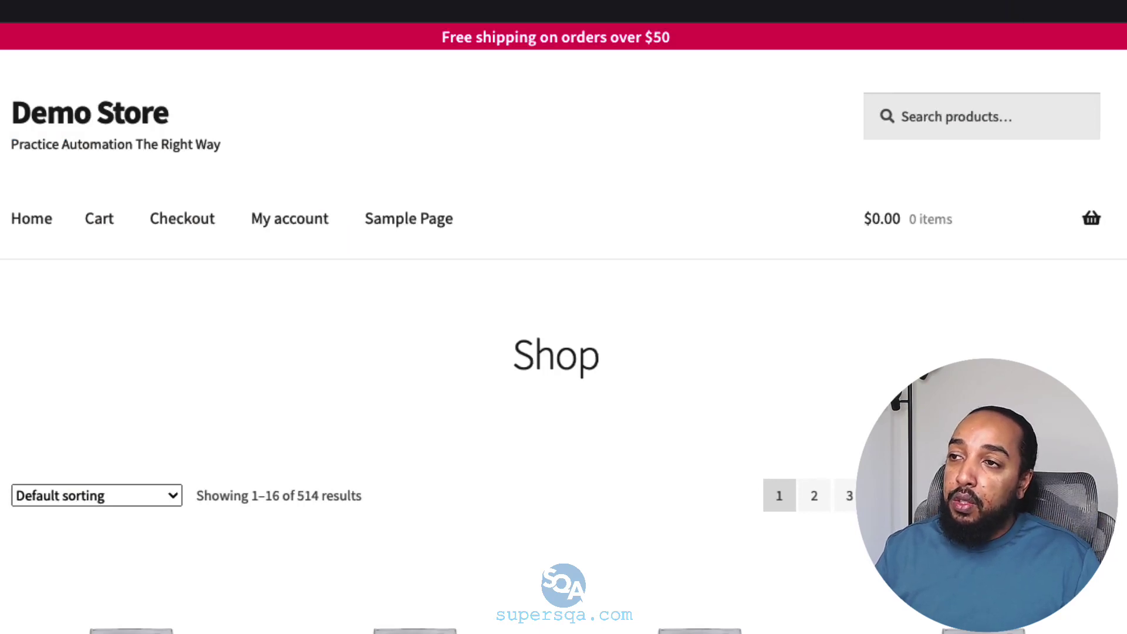
# - Load localhost:8888/mysite2/ in a new private window to reach the WordPress language page
pyautogui.press('super+shift+n')
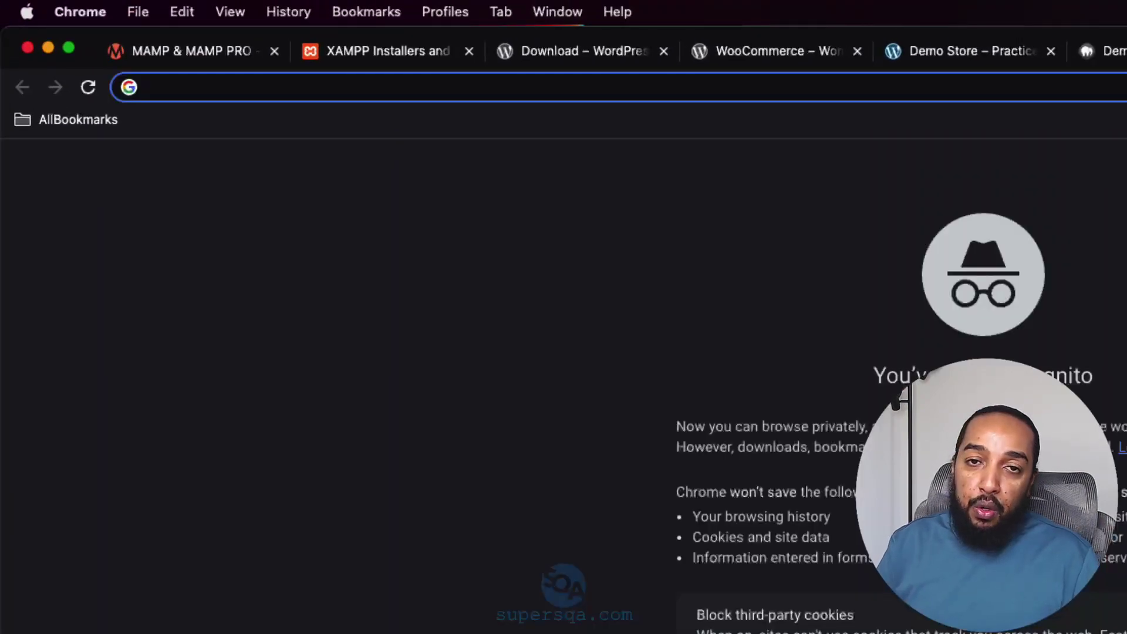
pyautogui.write('localhost:8888/localdemostore/')
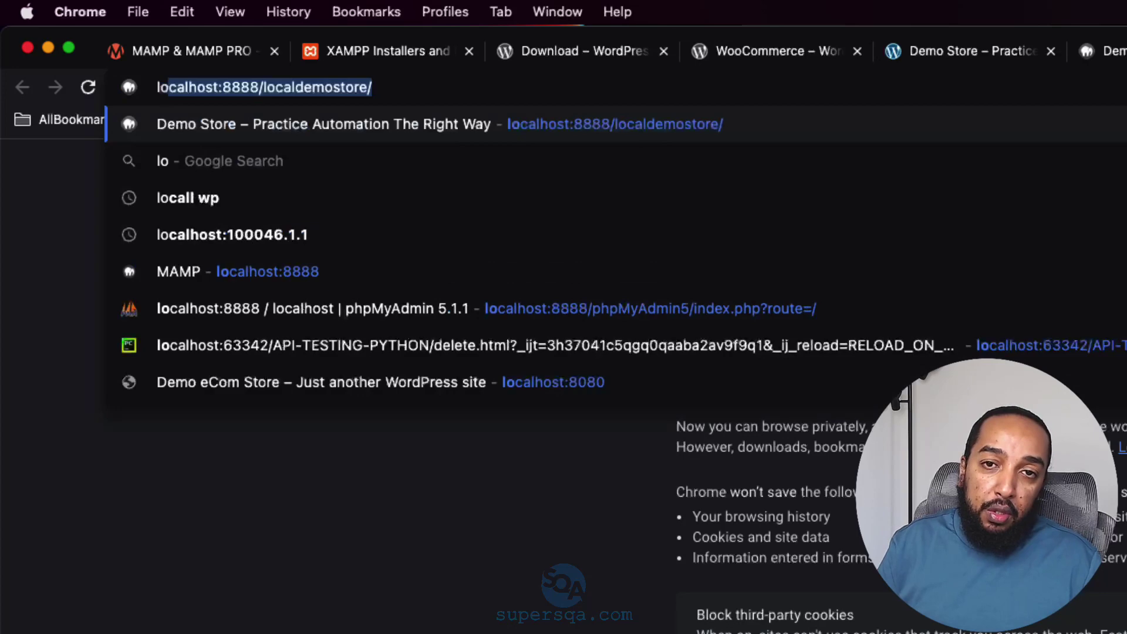
pyautogui.click(322, 92)
pyautogui.doubleClick(321, 92)
pyautogui.write('mystie')
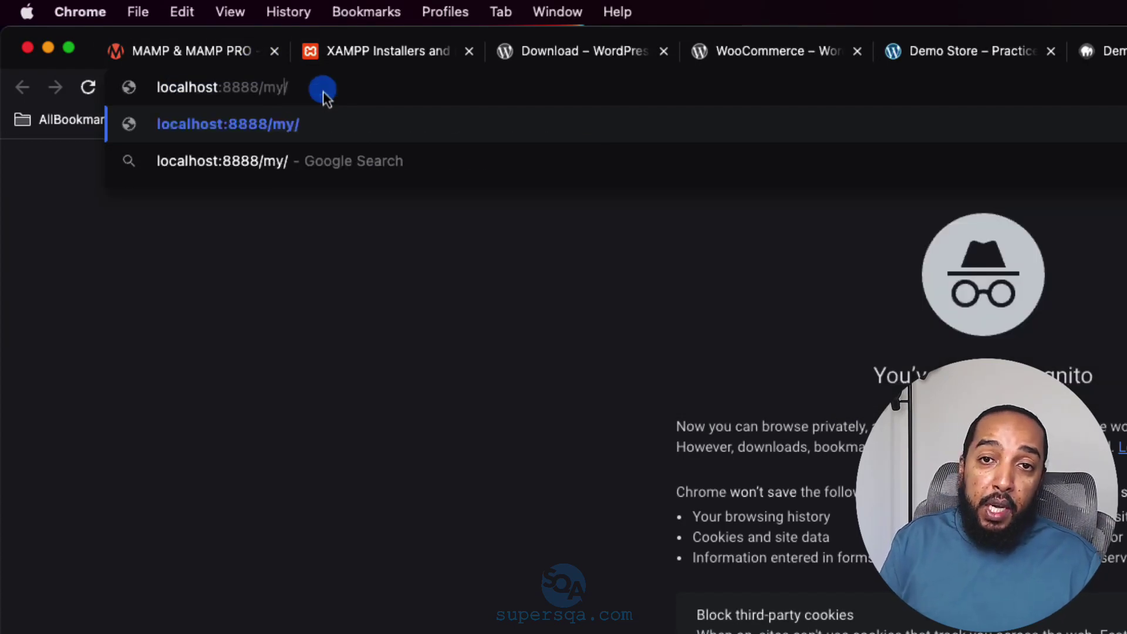
pyautogui.press('BackSpace')
pyautogui.press('BackSpace')
pyautogui.press('BackSpace')
pyautogui.write('ite2')
pyautogui.press('Return')
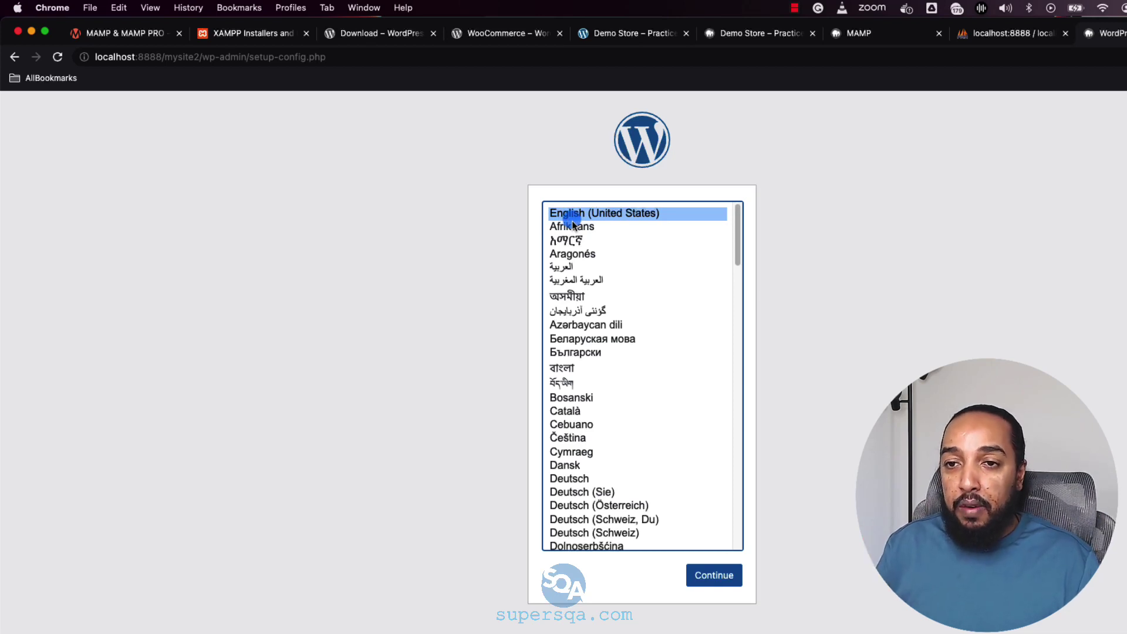
# - Continue WordPress setup in English (United States), then return to the localhost:8888 tab
pyautogui.click(722, 576)
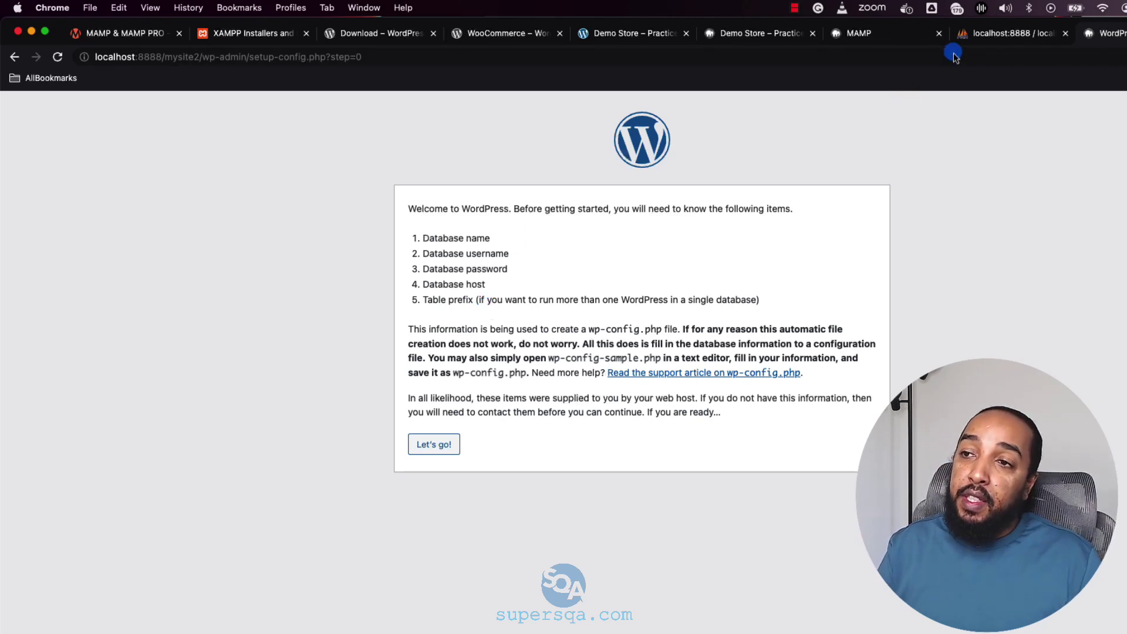
pyautogui.click(971, 34)
# - Open phpMyAdmin for the localhost:8889 MySQL server from the MAMP start page
pyautogui.click(848, 36)
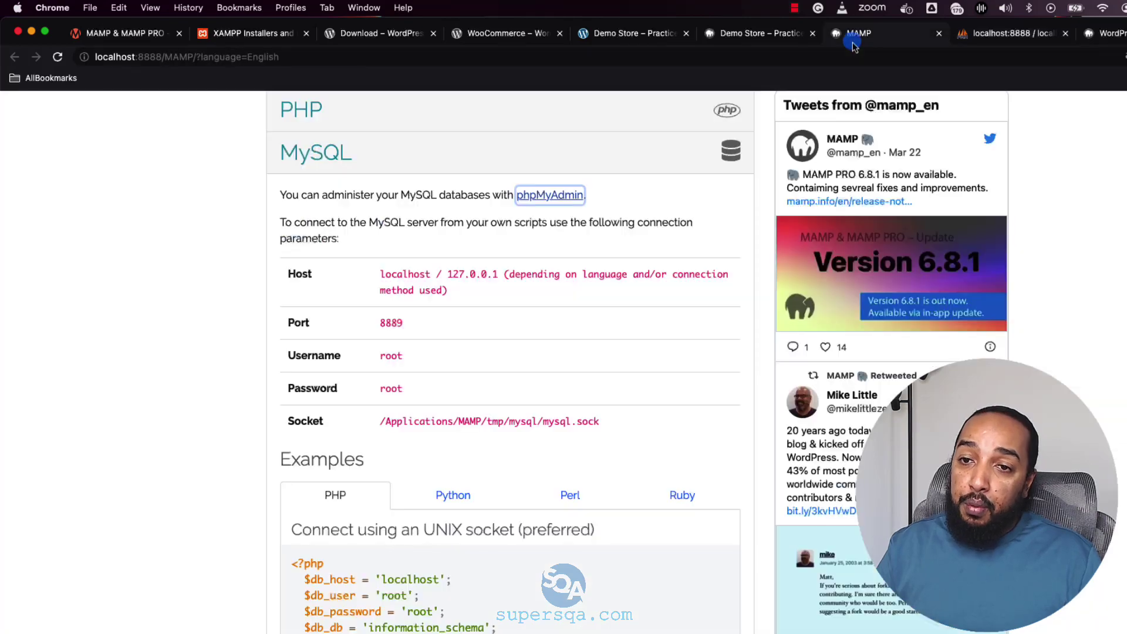
pyautogui.click(531, 203)
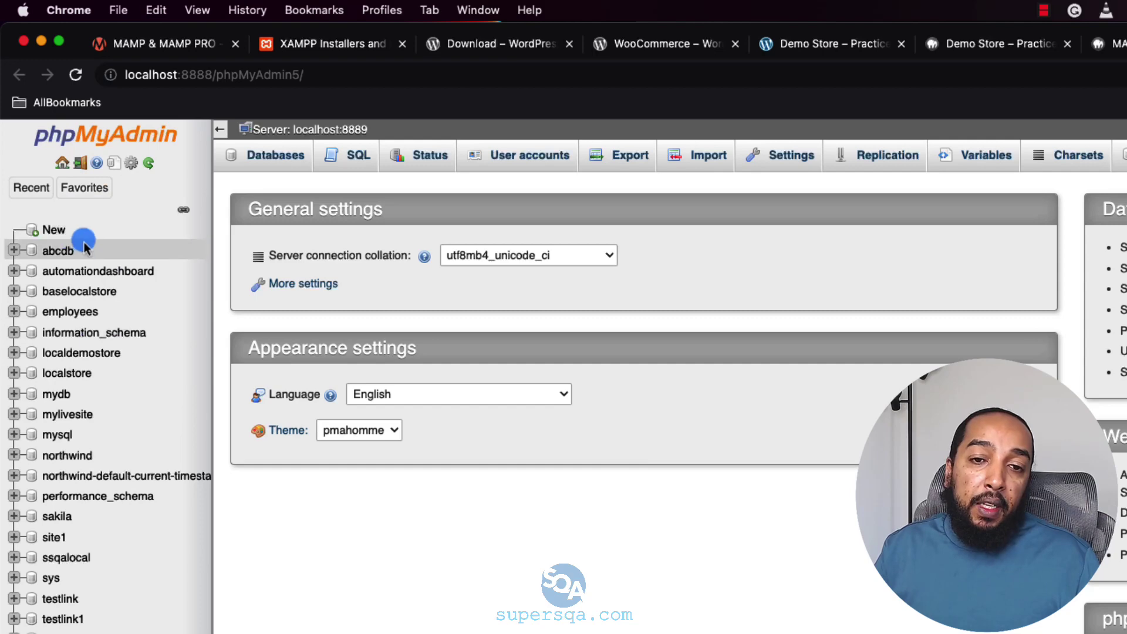
# - Create a new database named mystie2 with utf8_general_ci collation
pyautogui.click(52, 231)
pyautogui.click(265, 274)
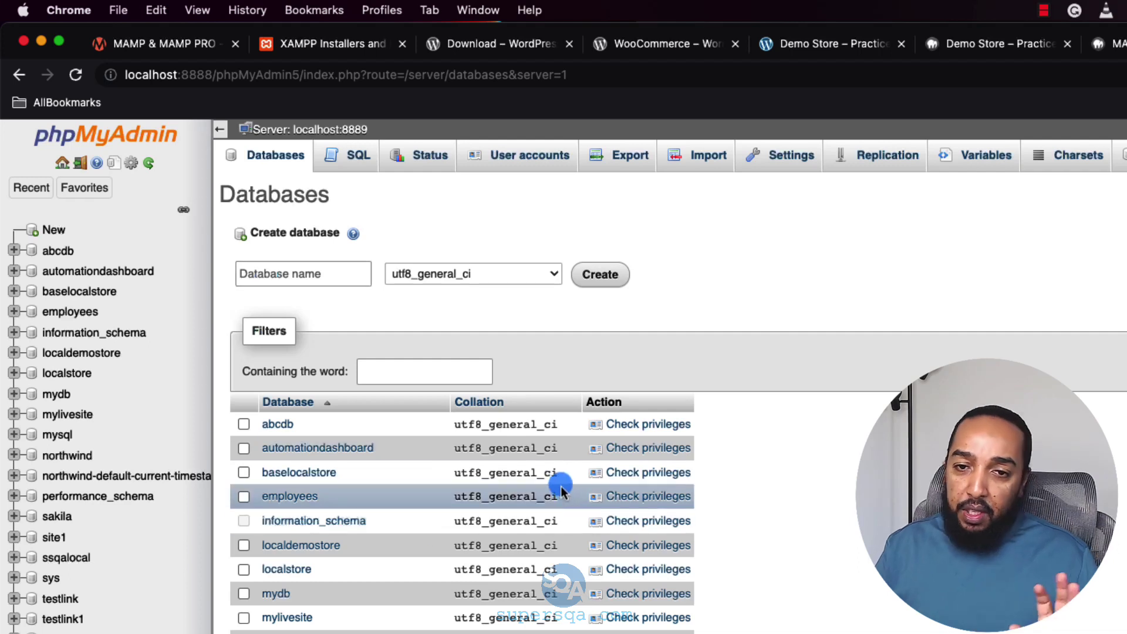
pyautogui.click(298, 281)
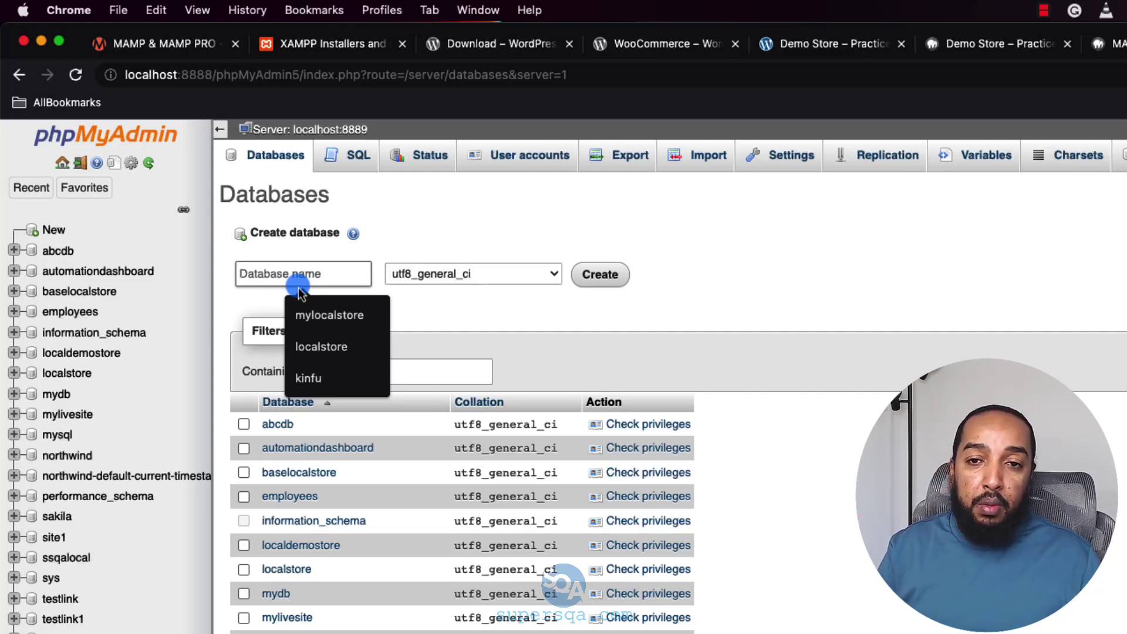
pyautogui.write('mystie2')
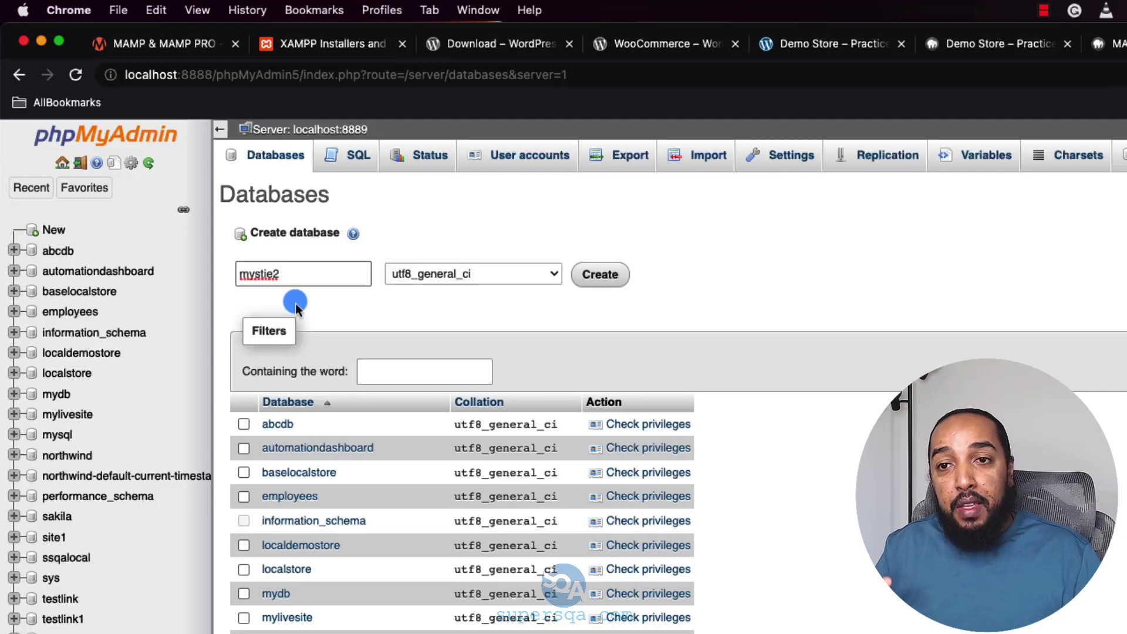
pyautogui.click(599, 274)
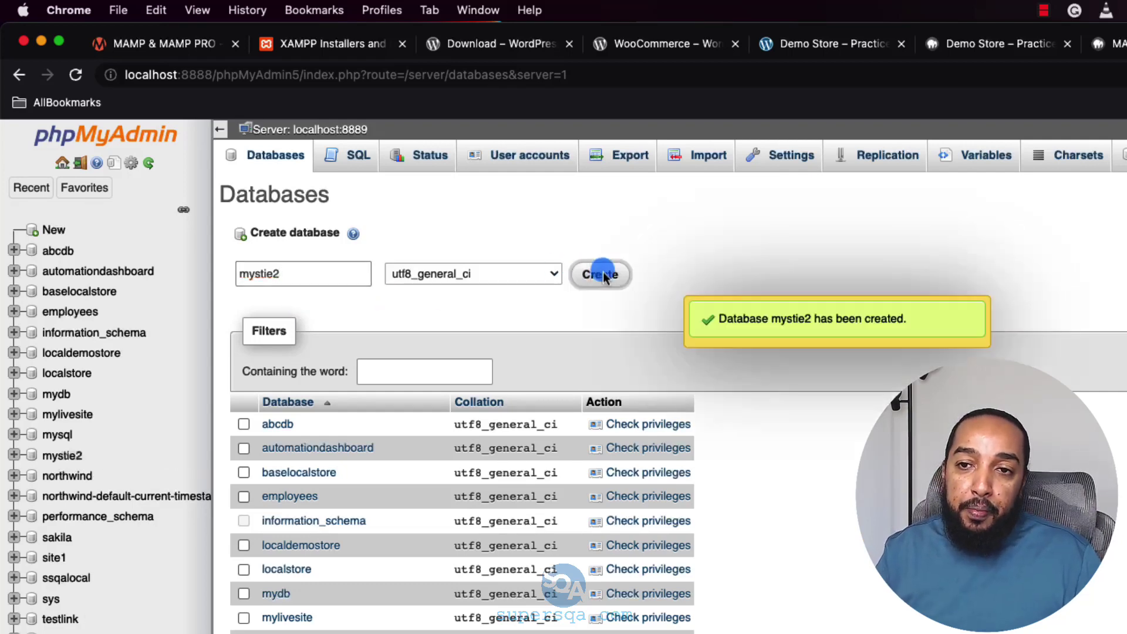
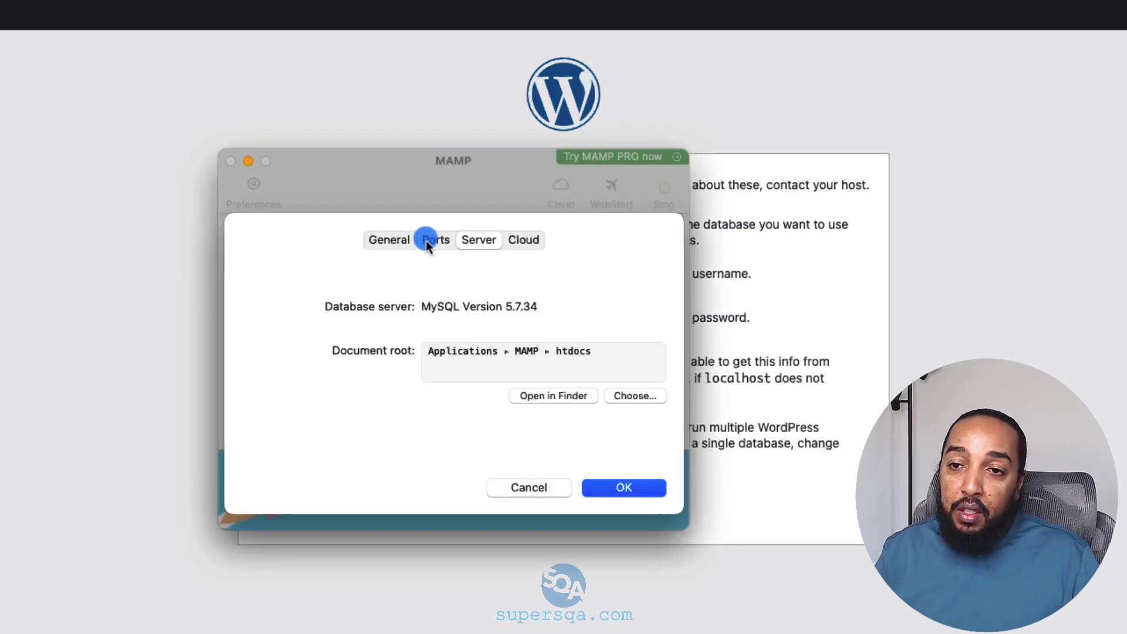
pyautogui.click(428, 242)
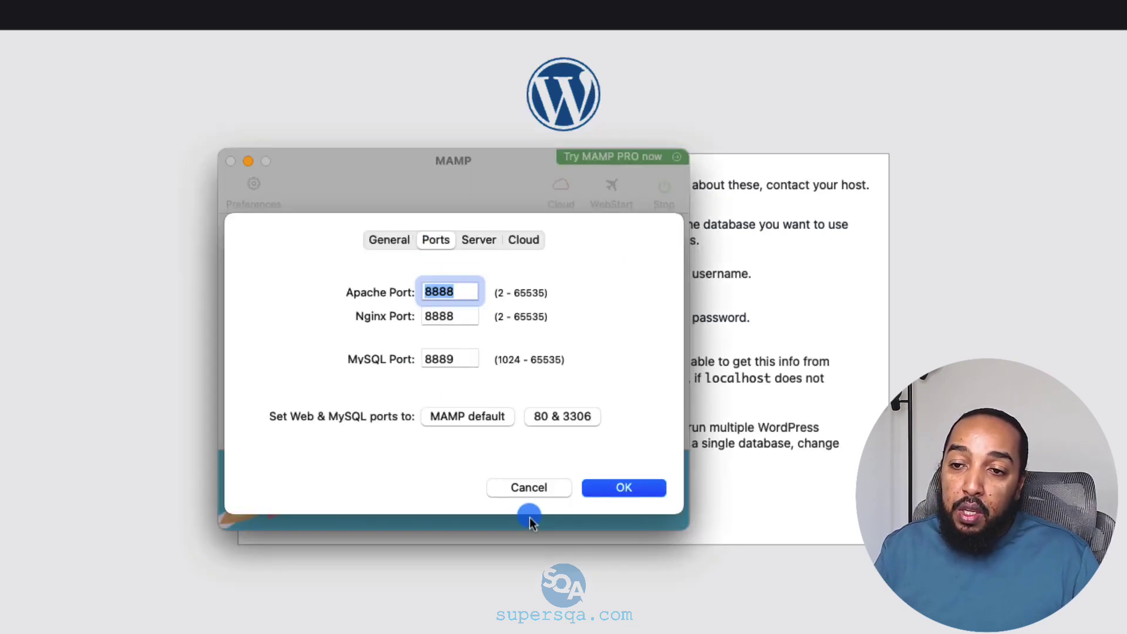
pyautogui.click(530, 488)
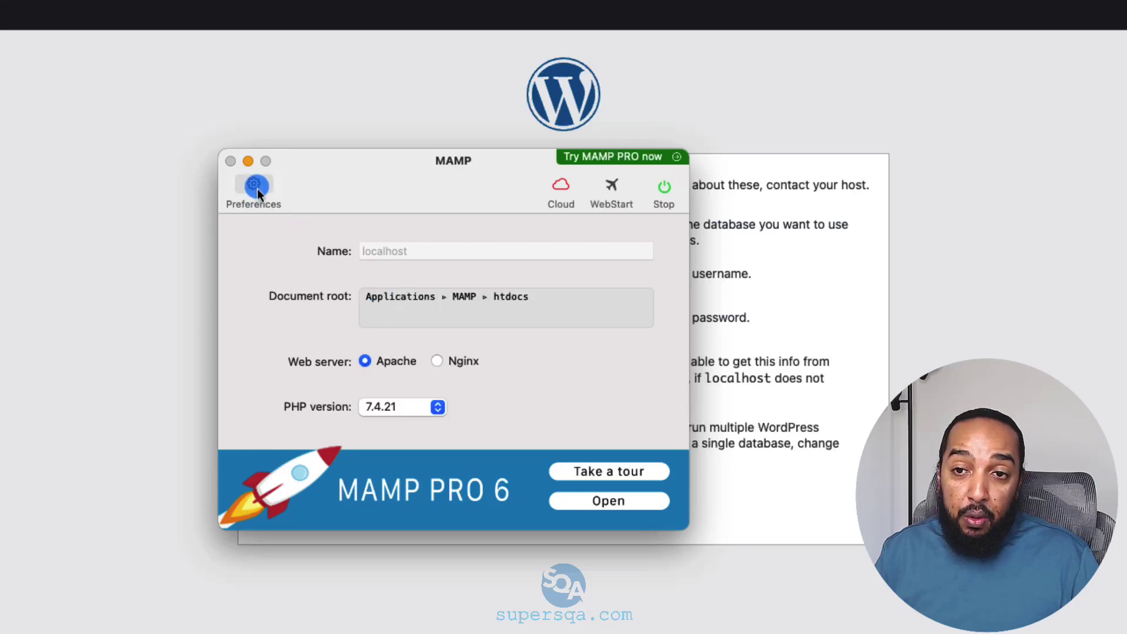
pyautogui.click(257, 189)
pyautogui.click(438, 238)
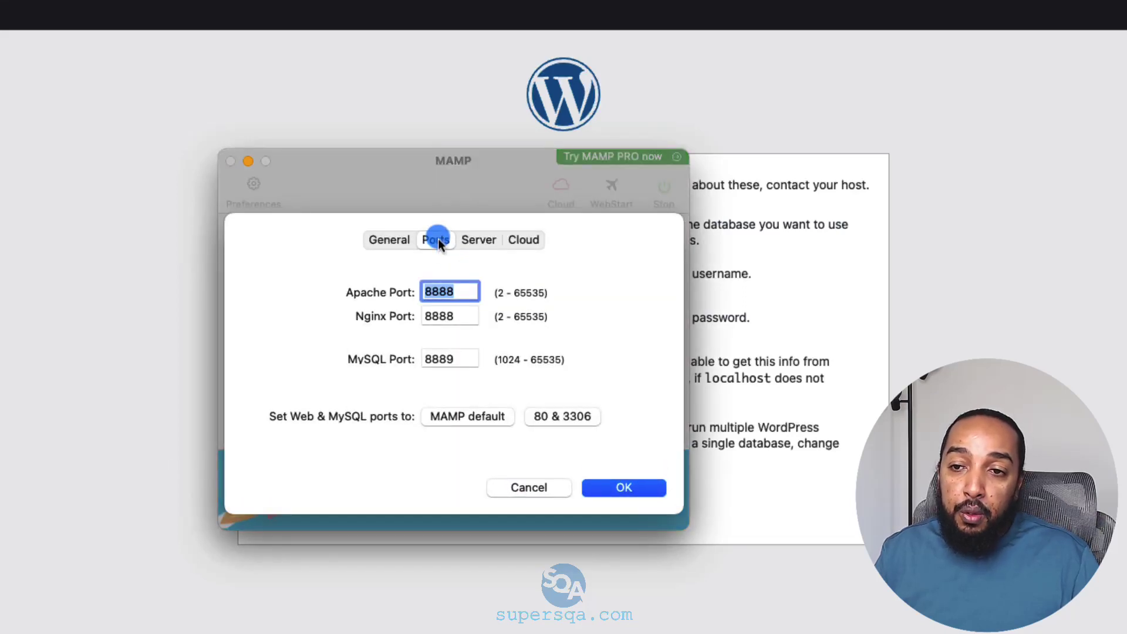
pyautogui.click(471, 360)
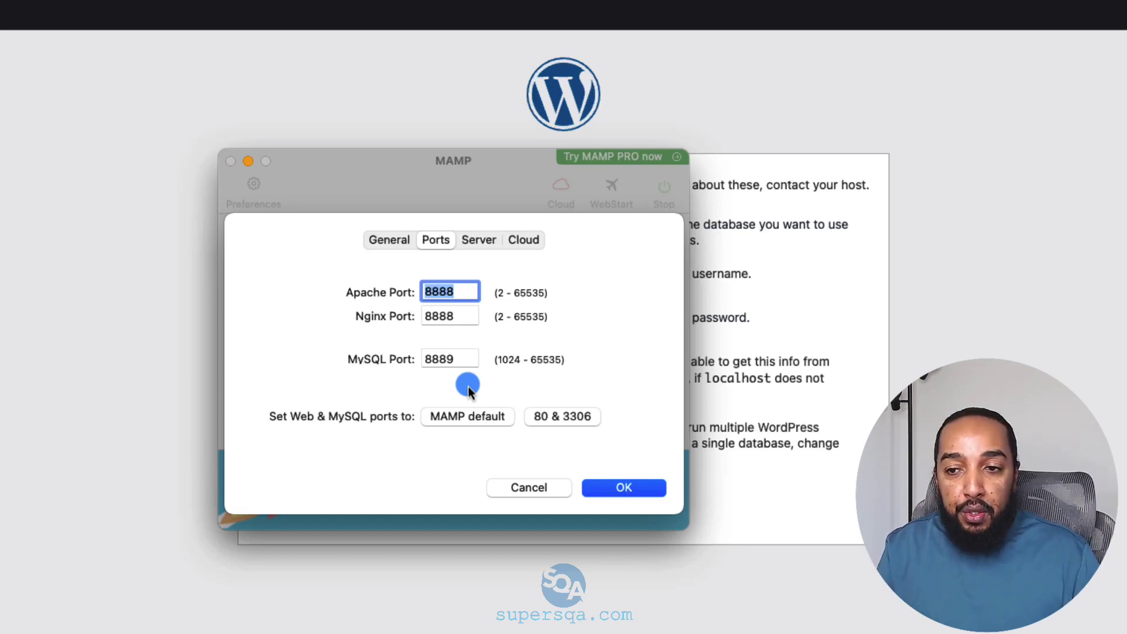
pyautogui.click(526, 486)
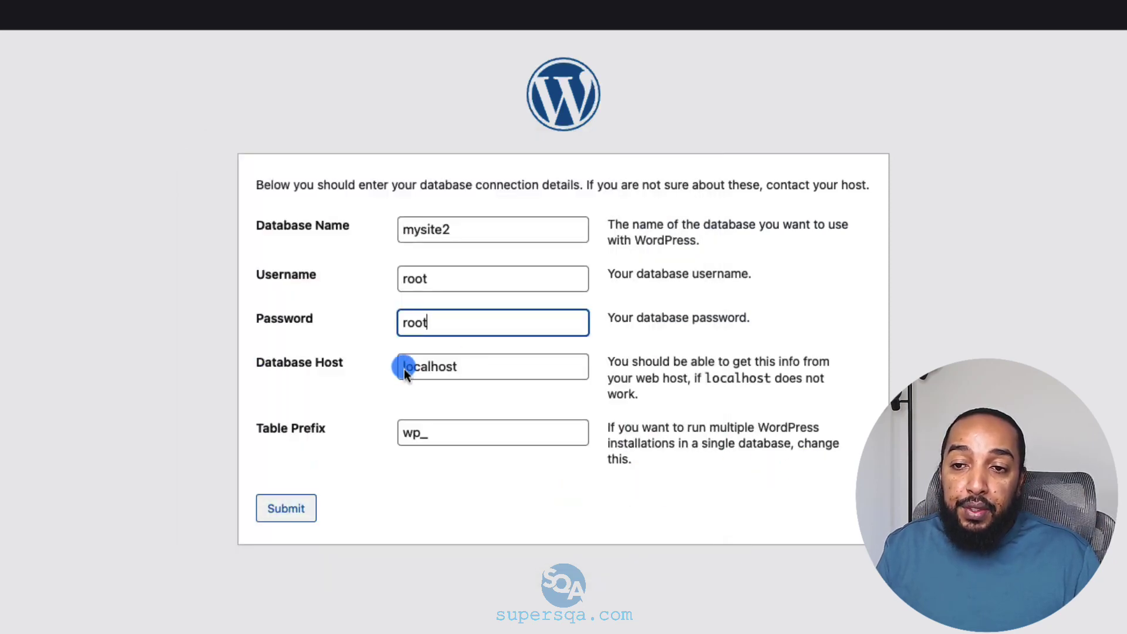
# - Replace the database host with localhost:8889 and submit the connection details
pyautogui.moveTo(404, 368); pyautogui.dragTo(480, 369)
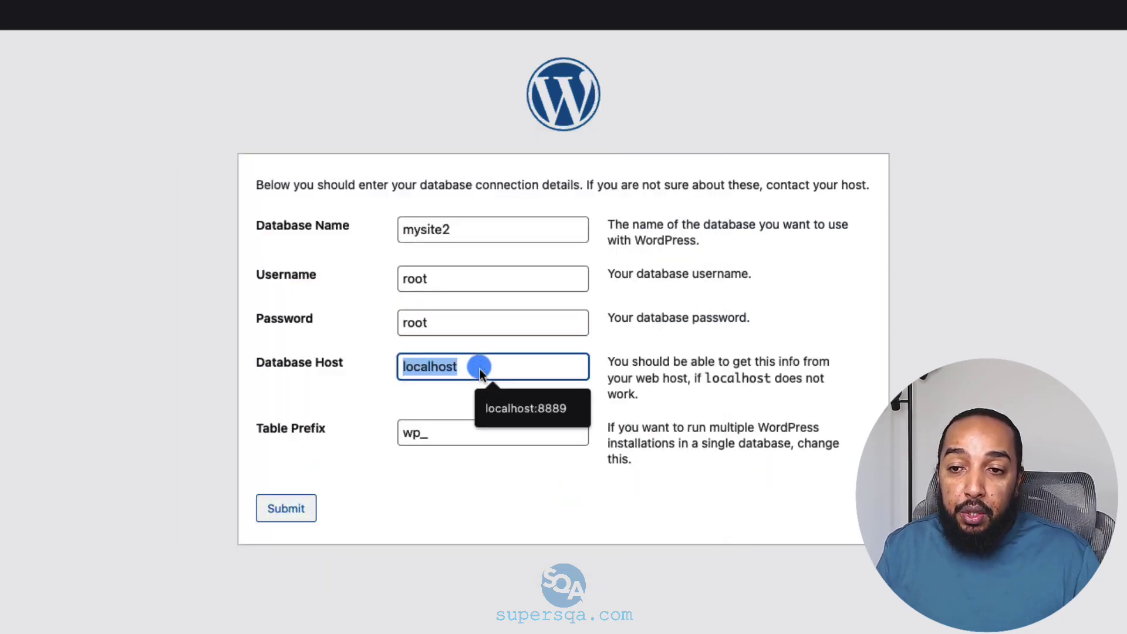
pyautogui.click(523, 409)
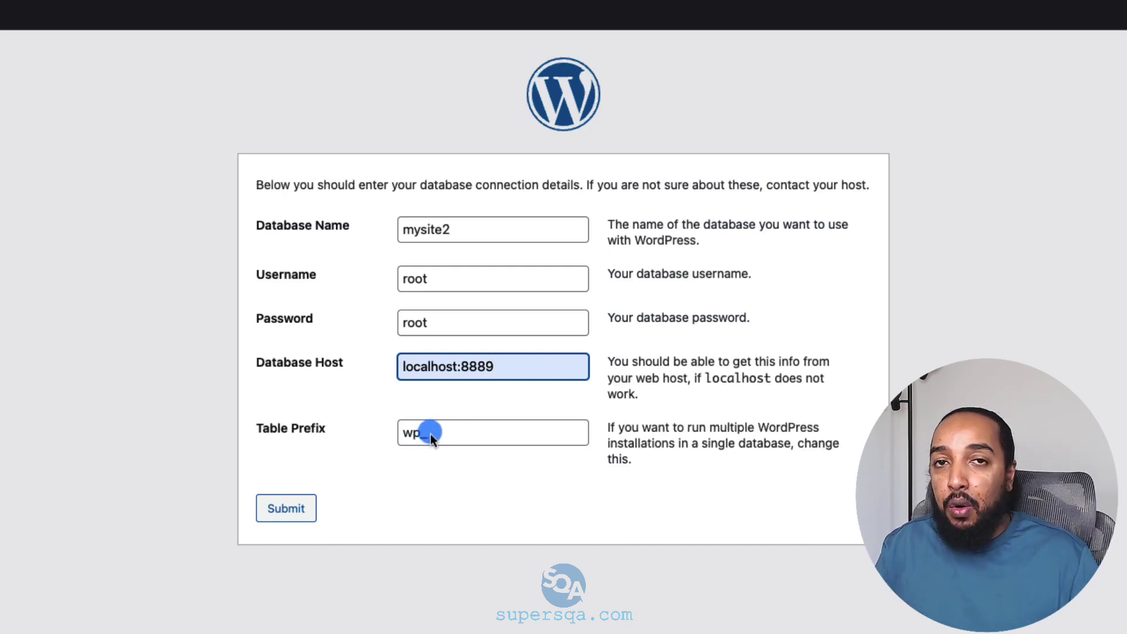
pyautogui.click(287, 507)
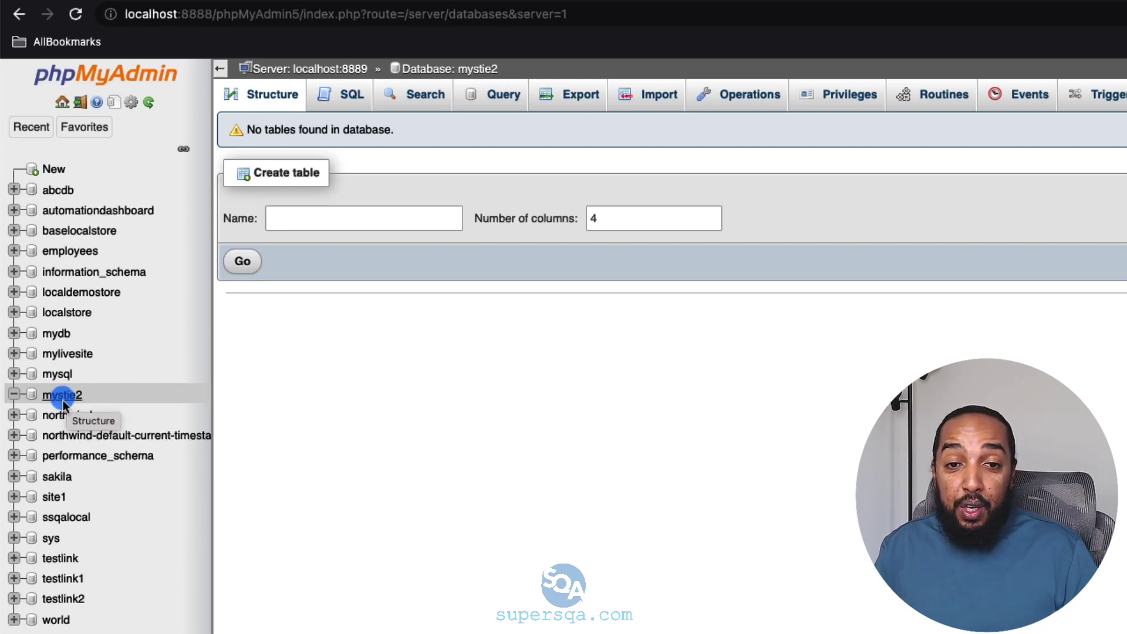
# - Create a new empty database named mysite2 in phpMyAdmin
pyautogui.rightClick(64, 397)
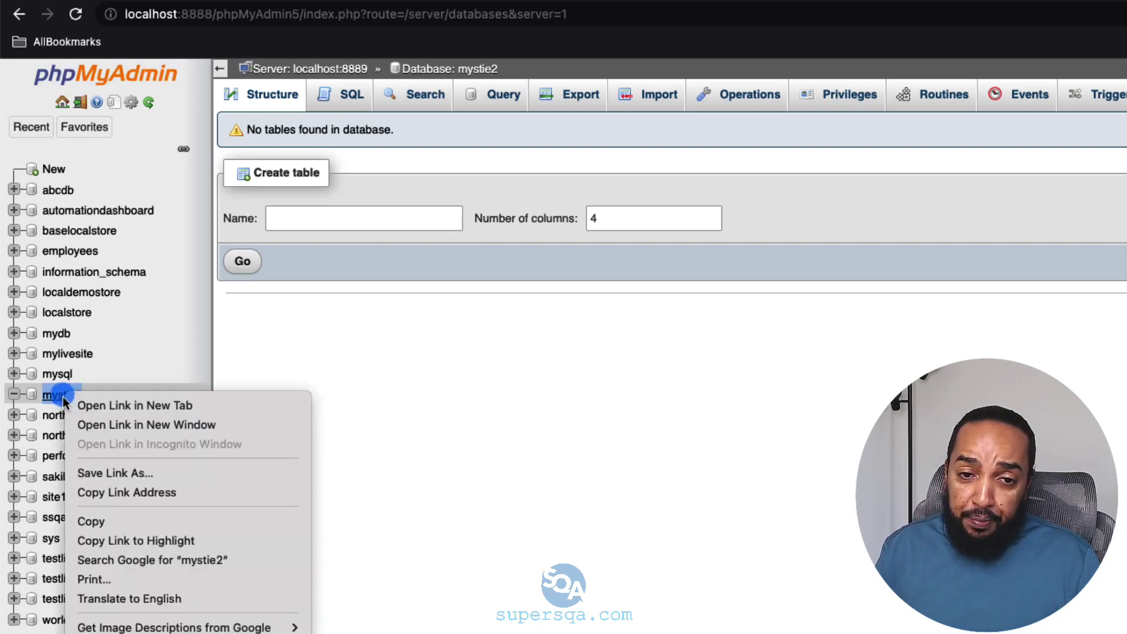
pyautogui.click(62, 165)
pyautogui.click(55, 167)
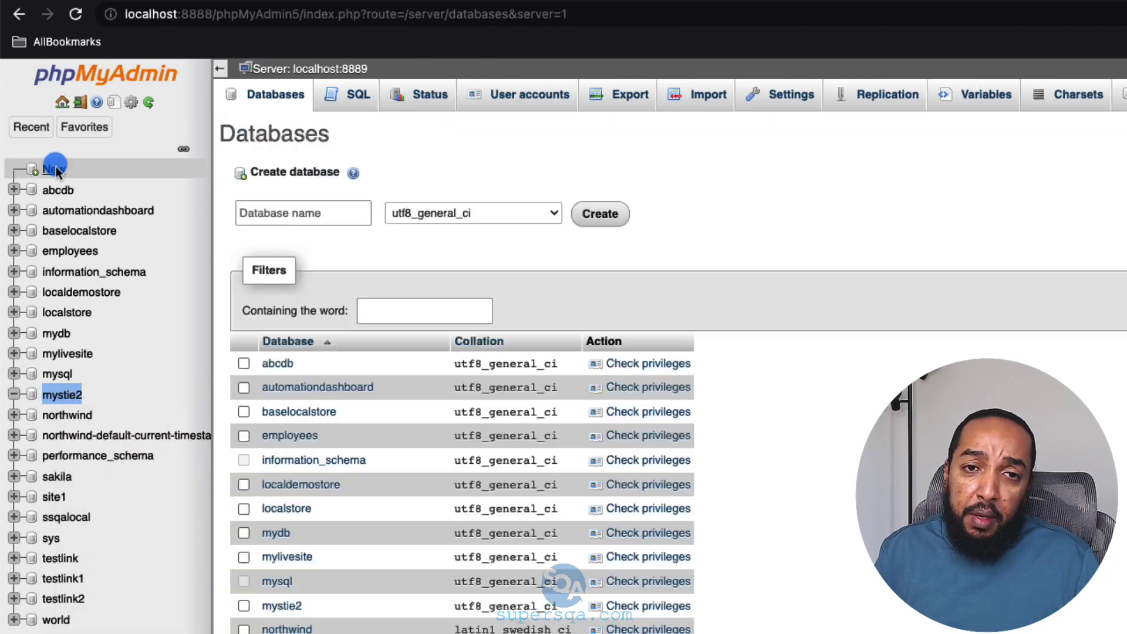
pyautogui.click(292, 213)
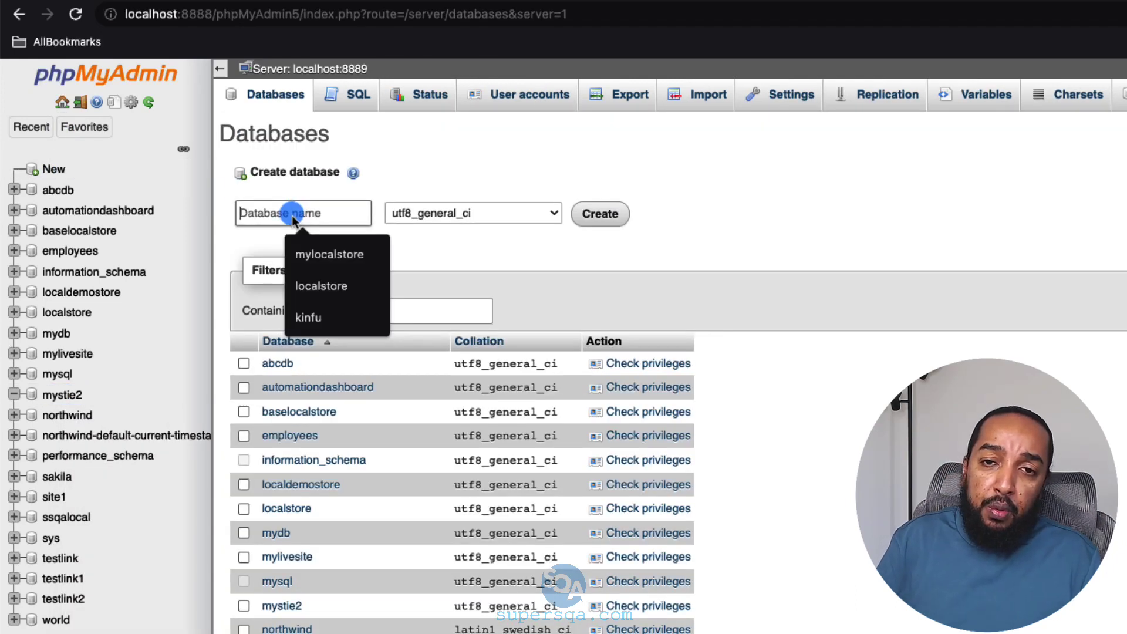
pyautogui.write('mysite2')
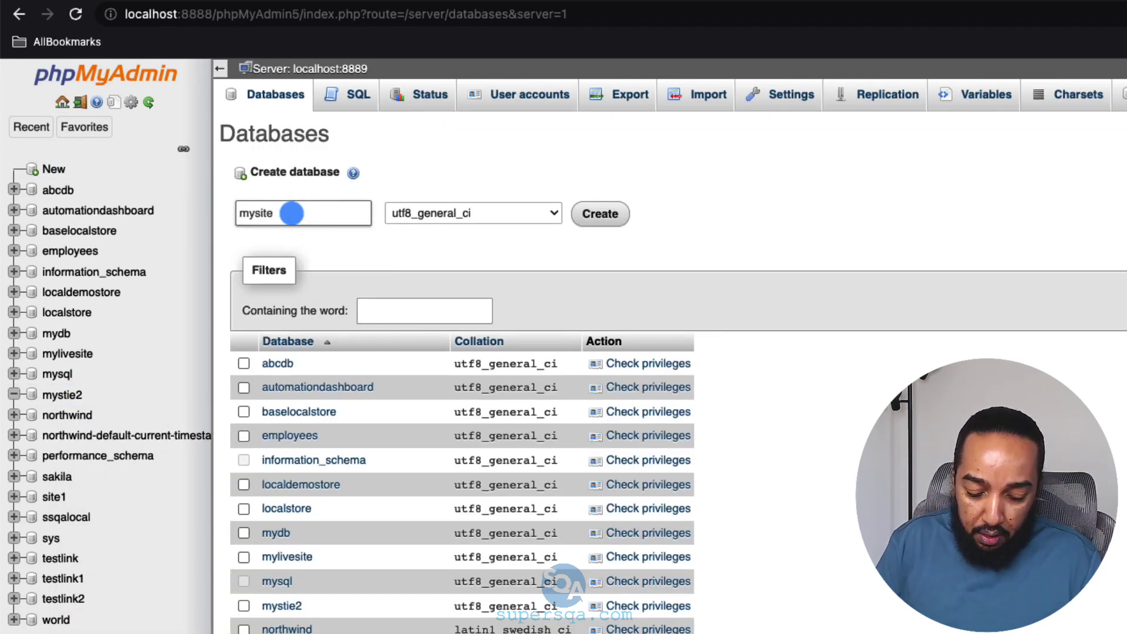
pyautogui.click(608, 214)
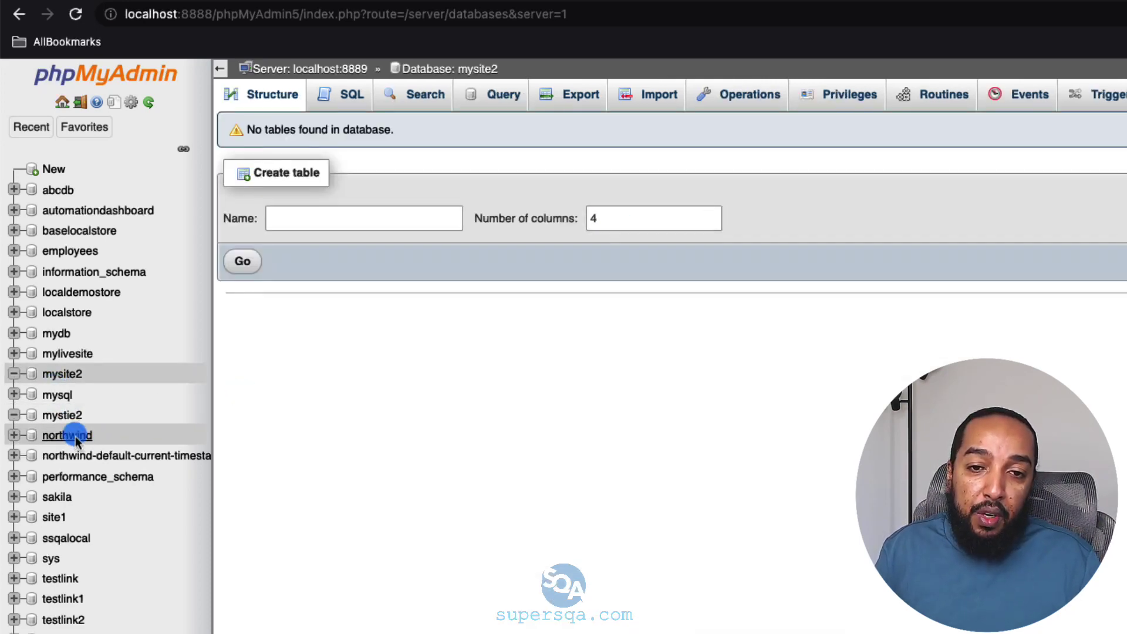
# - Retry the database connection against mysite2 and run the WordPress installation
pyautogui.hotkey('ctrl', 'Tab')
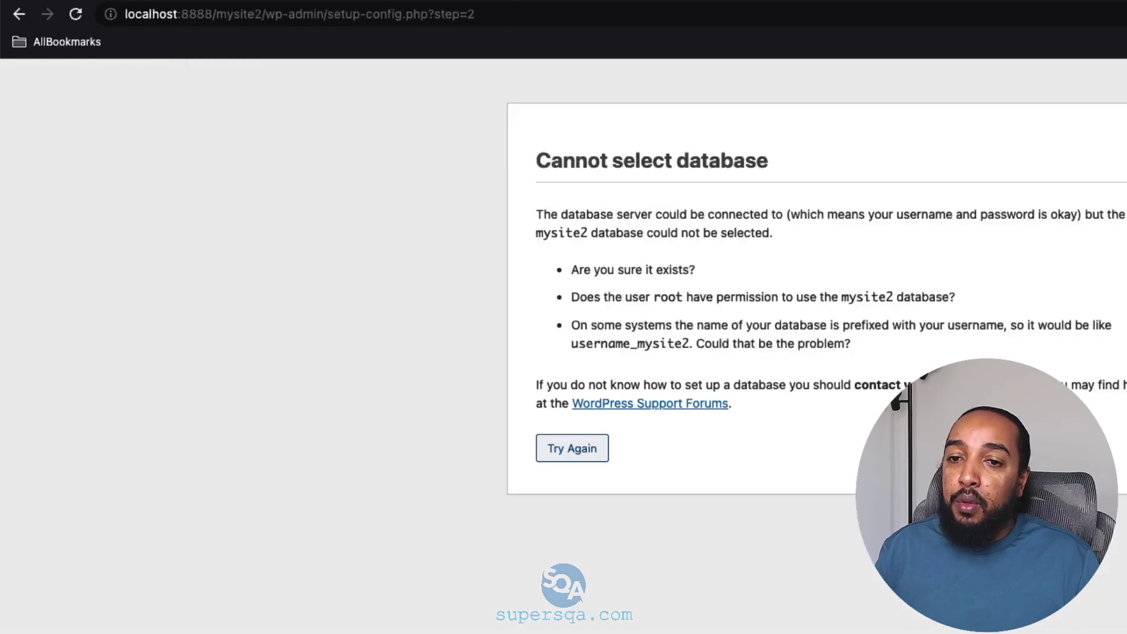
pyautogui.click(568, 450)
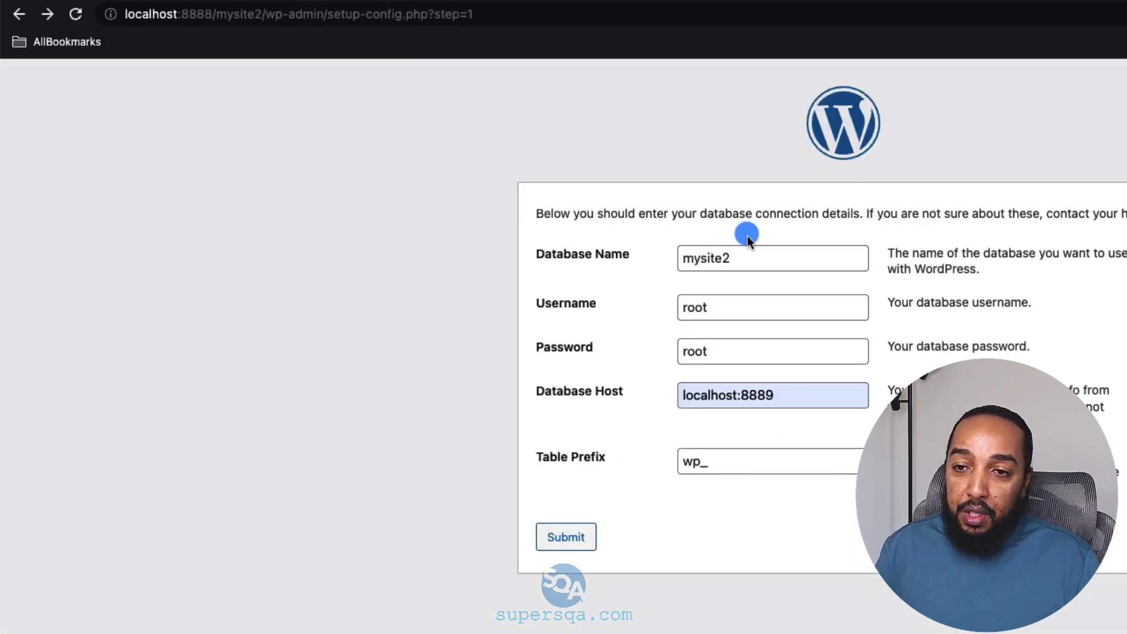
pyautogui.click(567, 534)
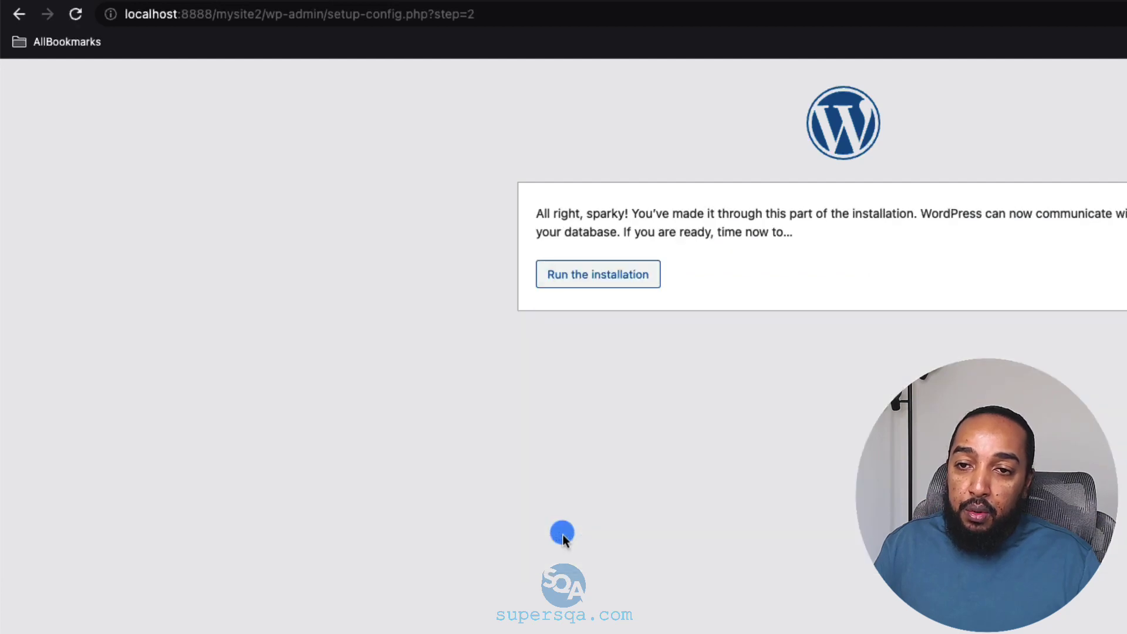
pyautogui.click(586, 281)
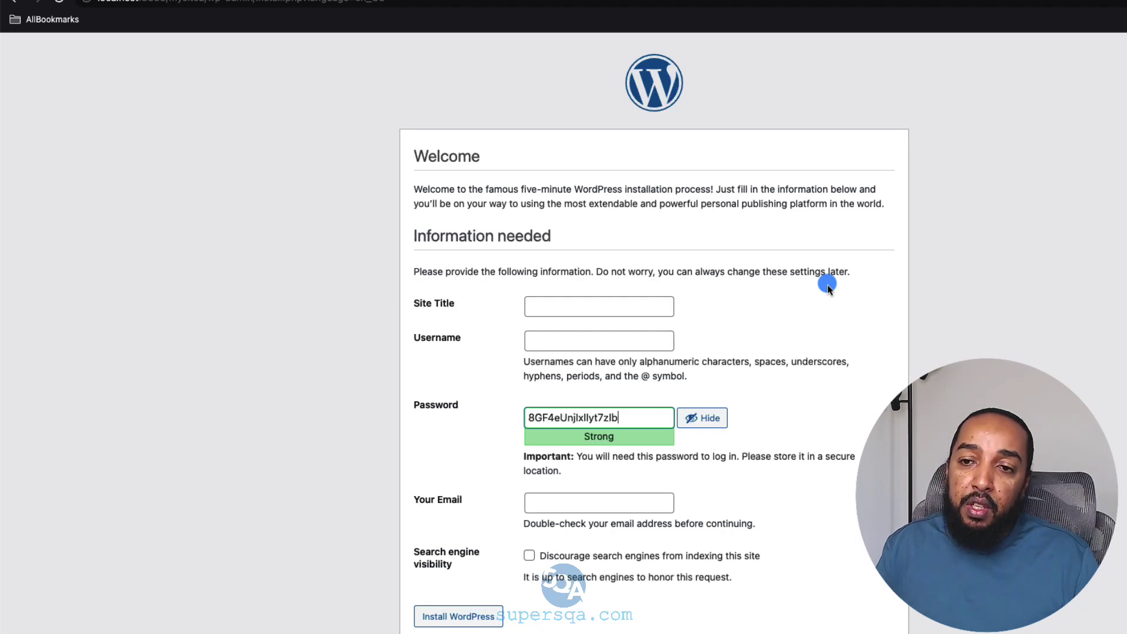
pyautogui.press('super+Tab')
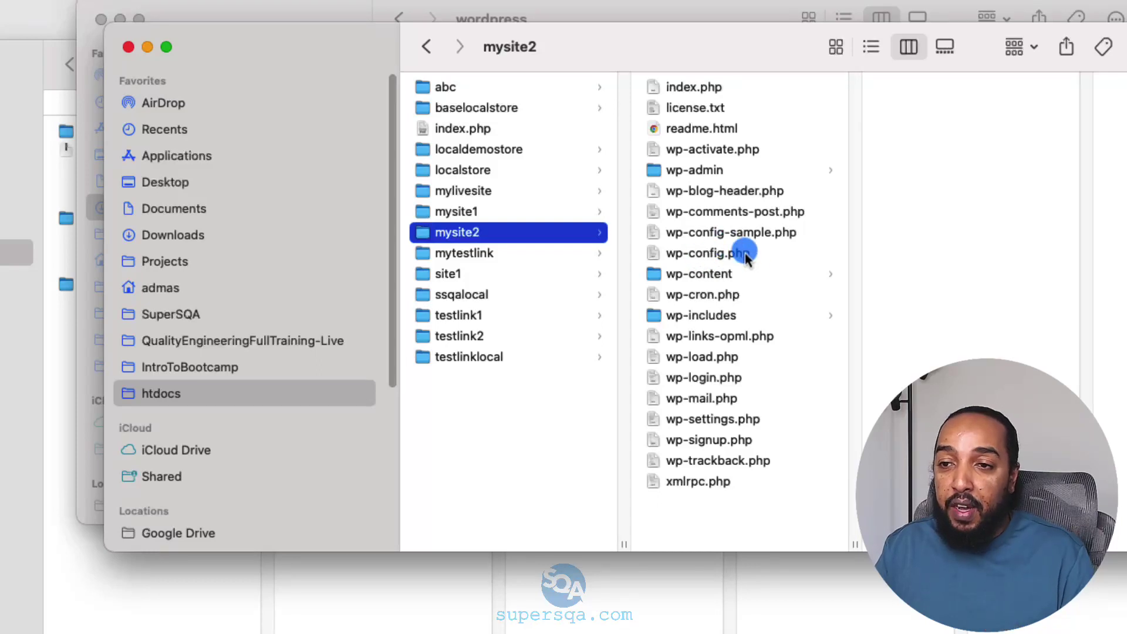
# - Open wp-config.php from the mysite2 folder in Sublime Text
pyautogui.click(762, 250)
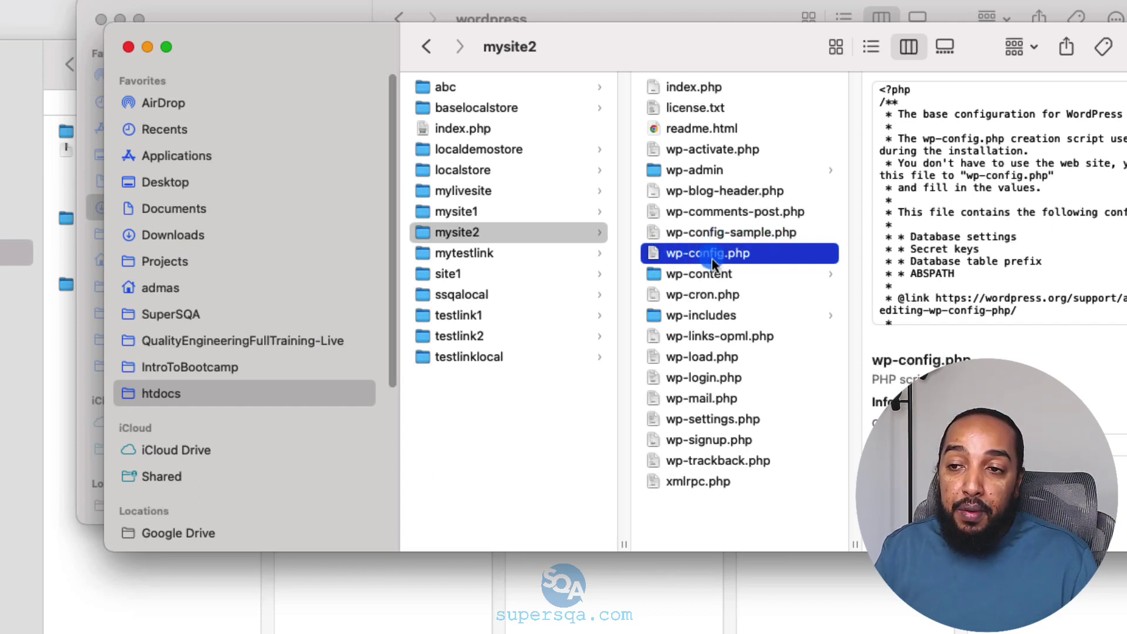
pyautogui.rightClick(692, 256)
pyautogui.moveTo(732, 285)
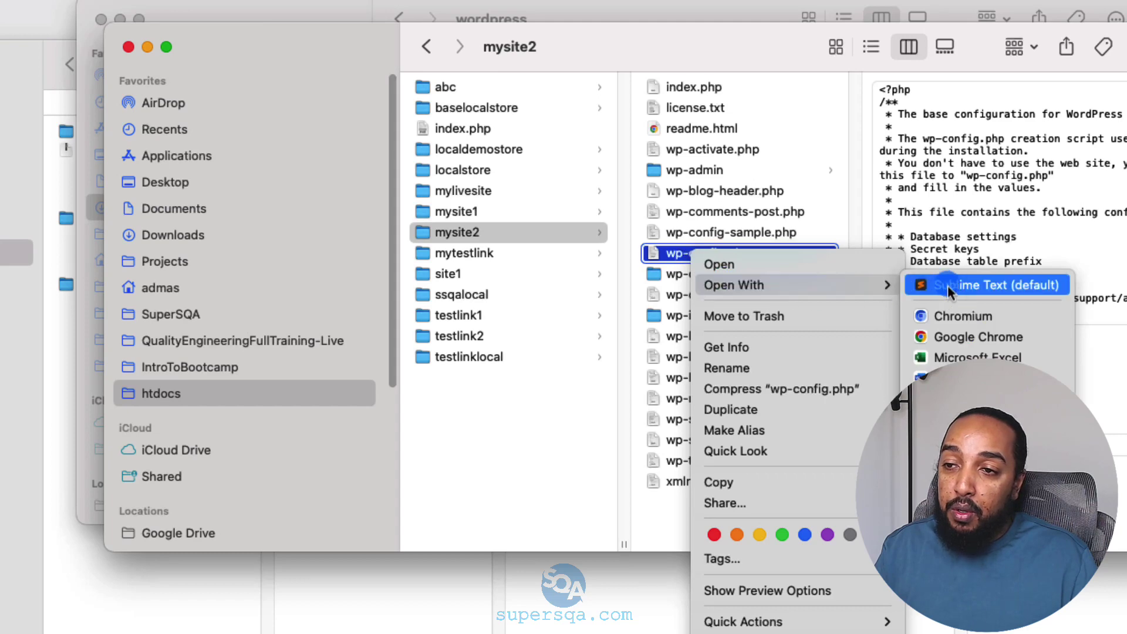
pyautogui.click(947, 284)
pyautogui.scroll(-5, 428, 441)
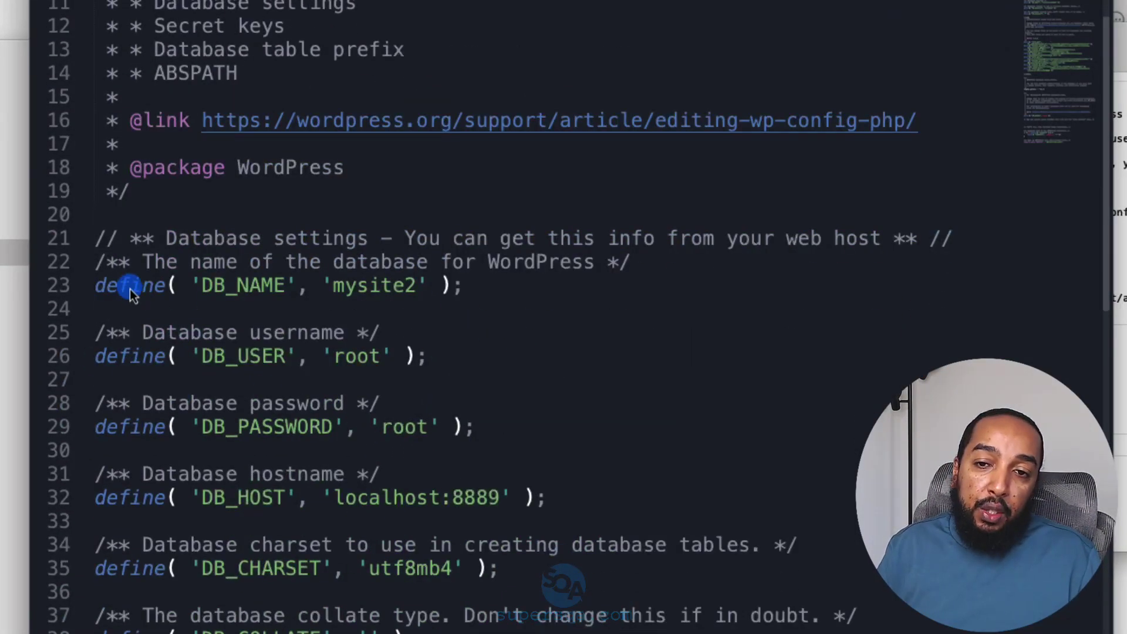
# - Highlight the saved settings: DB_NAME mysite2, user root, password, host localhost:8889
pyautogui.moveTo(129, 289); pyautogui.dragTo(287, 631)
pyautogui.click(618, 350)
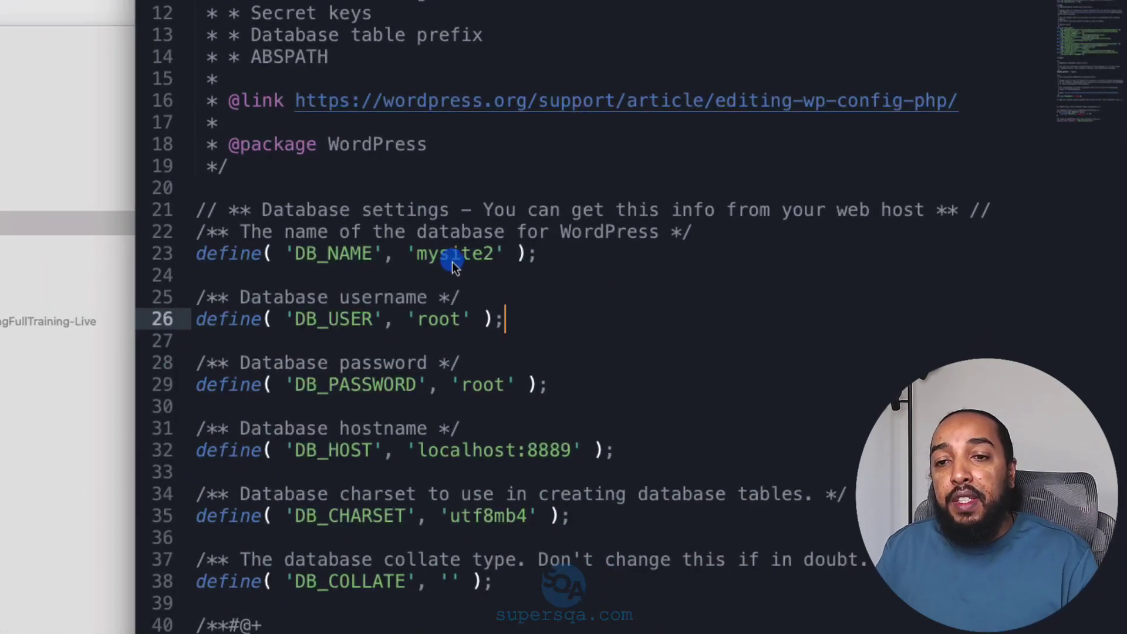
pyautogui.moveTo(427, 257); pyautogui.dragTo(470, 258)
pyautogui.click(463, 320)
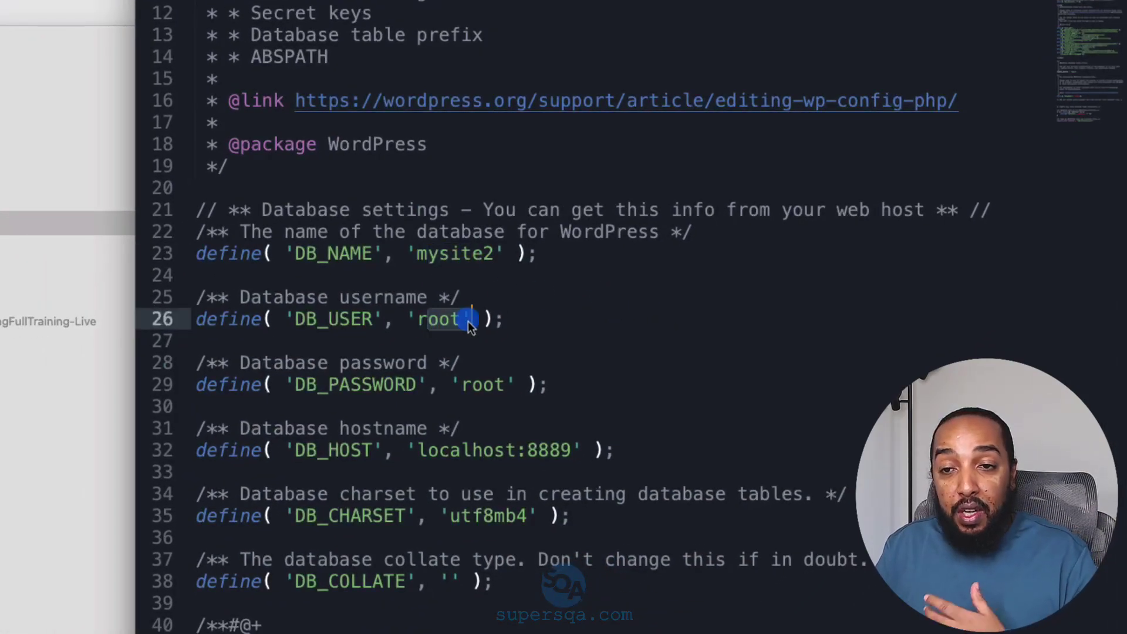
pyautogui.click(493, 388)
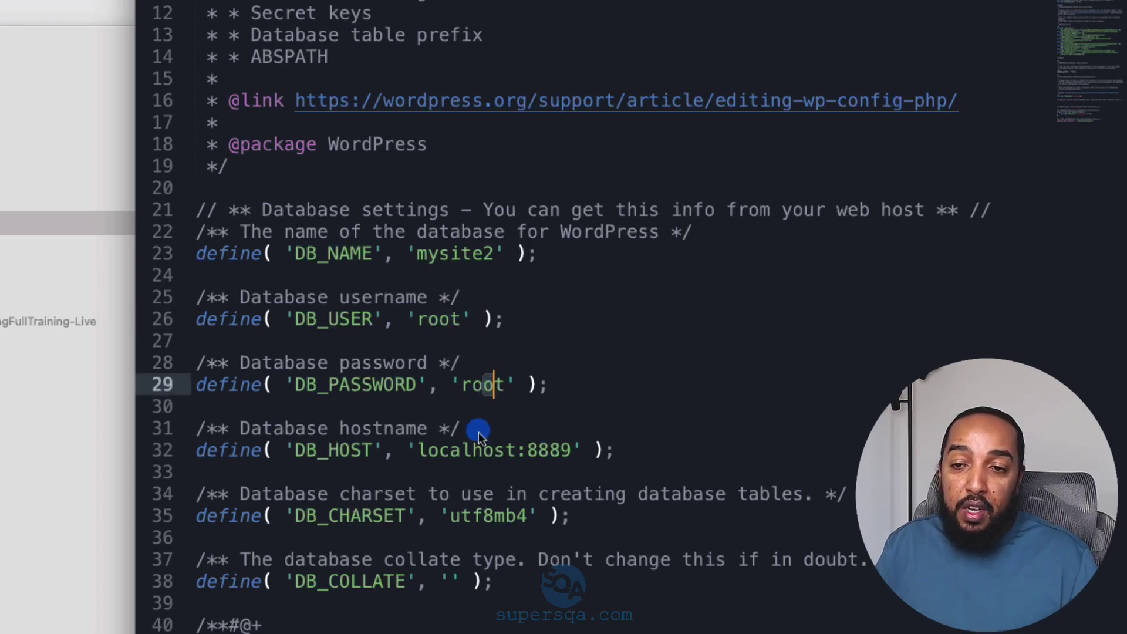
pyautogui.moveTo(417, 450); pyautogui.dragTo(579, 455)
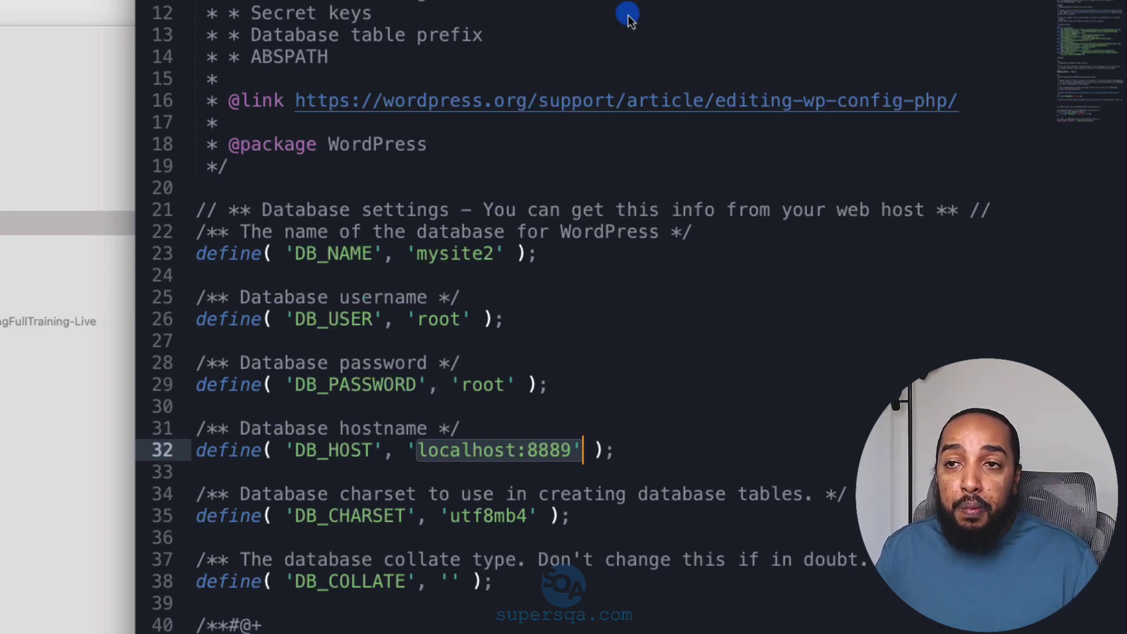
pyautogui.click(506, 467)
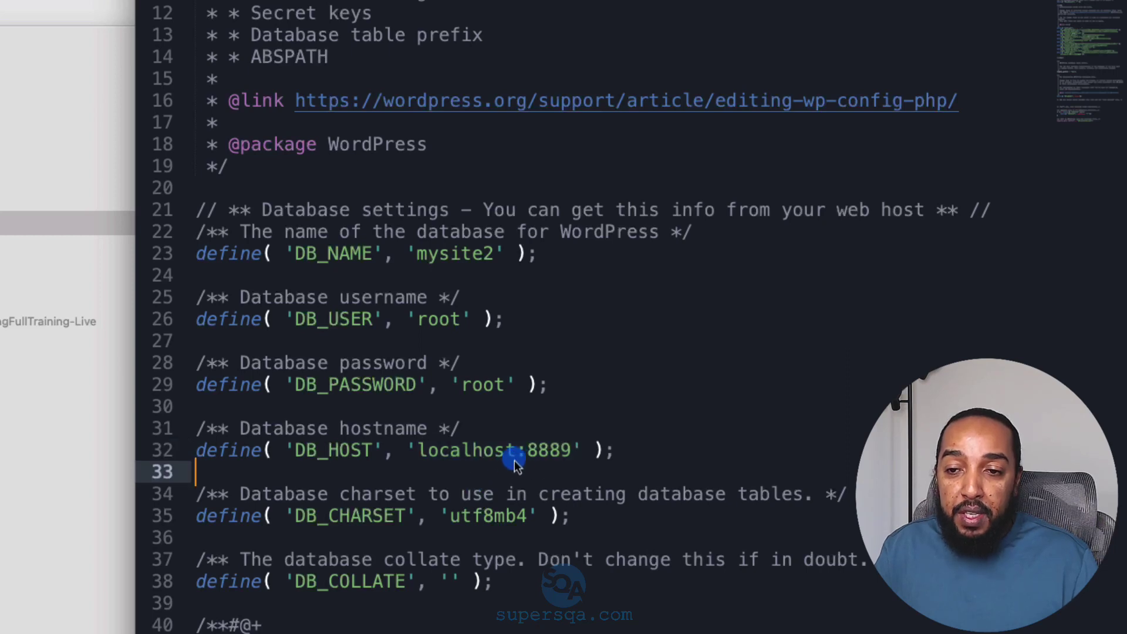
pyautogui.doubleClick(463, 454)
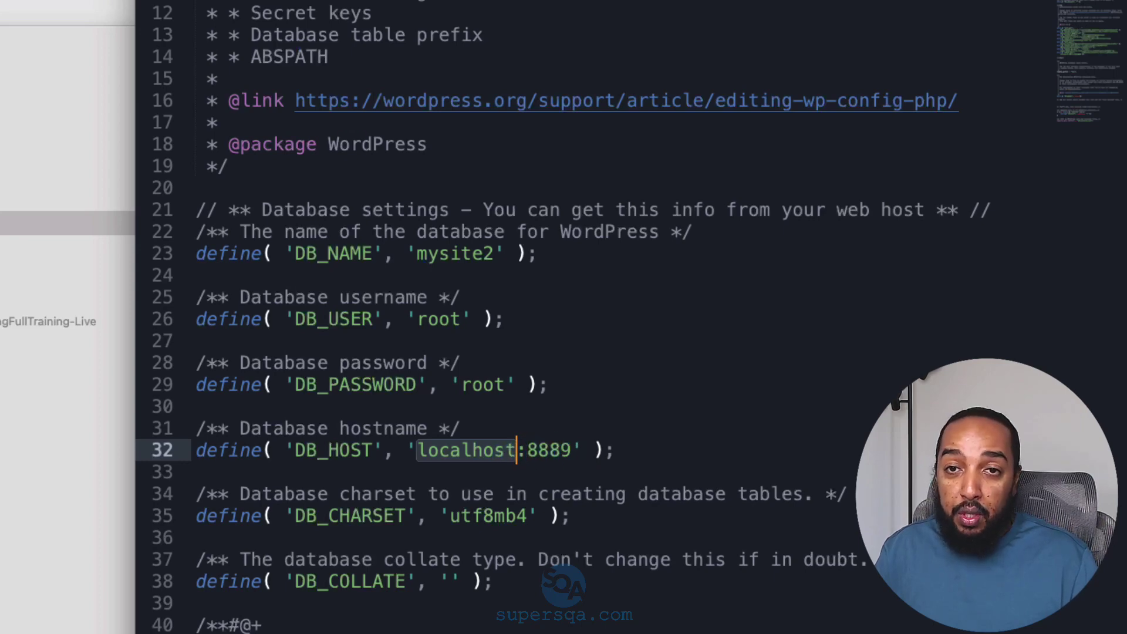
# - Open wp-config-sample.php from the mysite2 folder in Sublime Text for comparison
pyautogui.press('super+w')
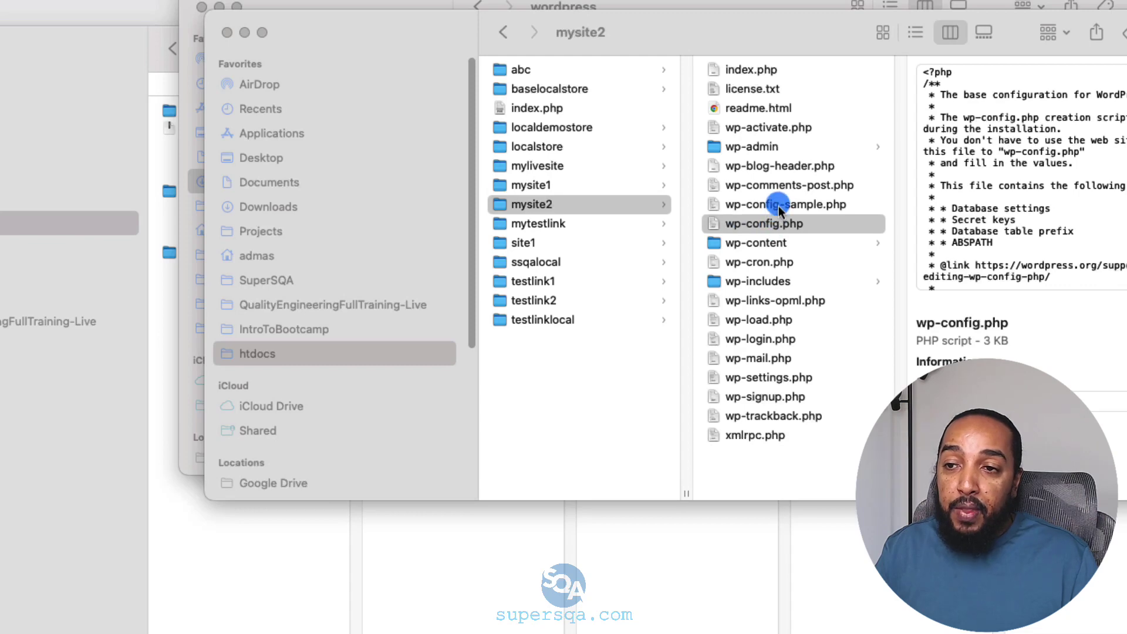
pyautogui.rightClick(778, 206)
pyautogui.click(740, 212)
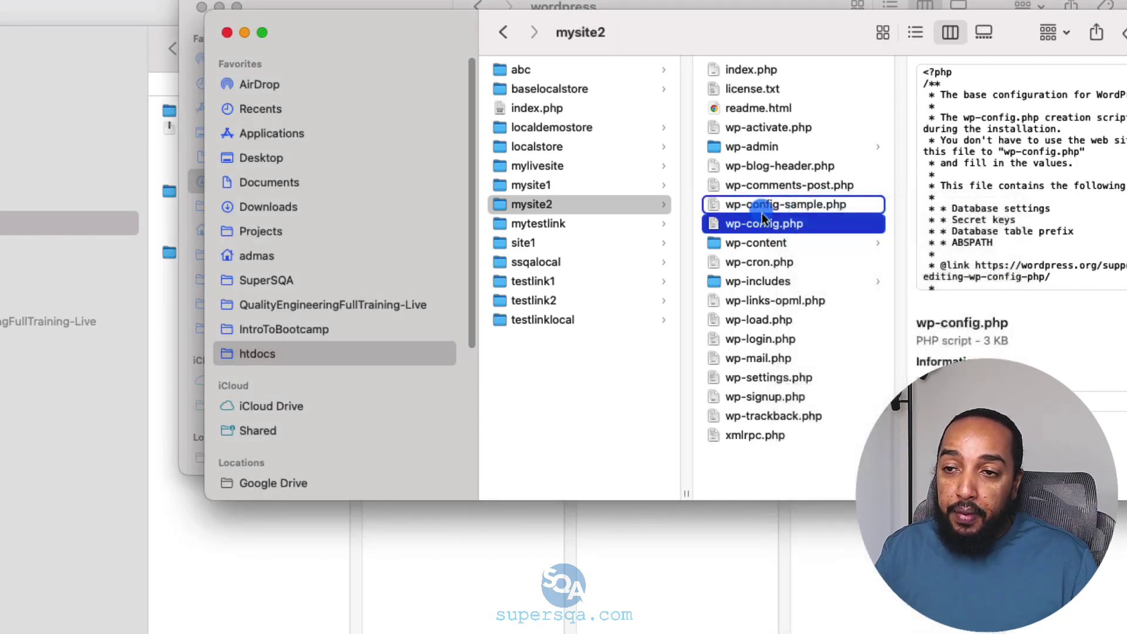
pyautogui.rightClick(744, 210)
pyautogui.moveTo(950, 238)
pyautogui.click(1021, 235)
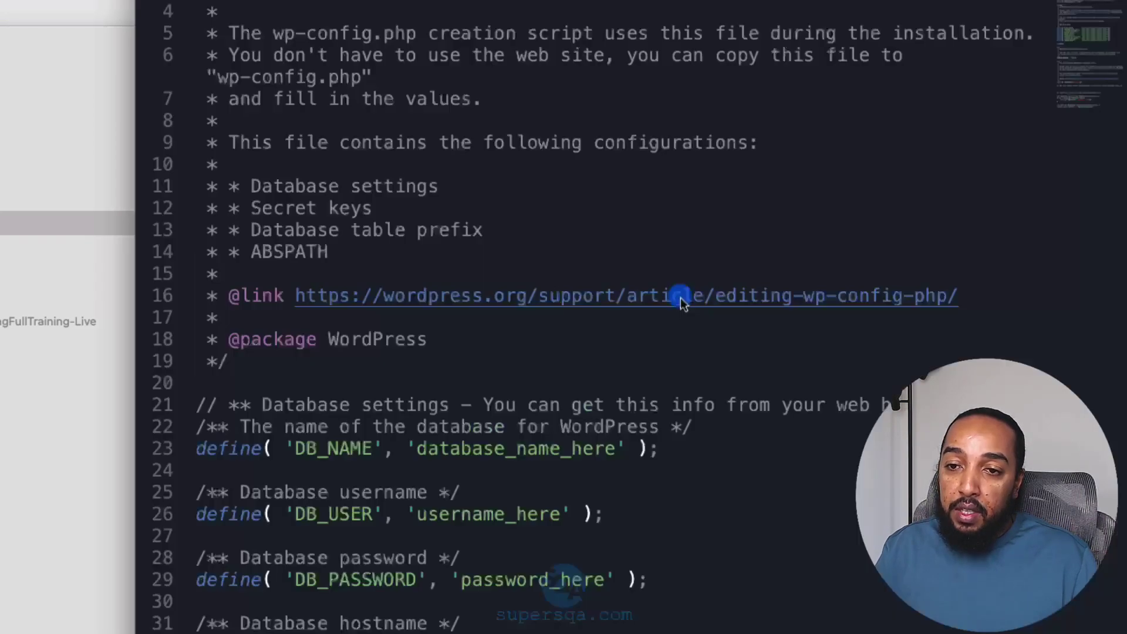
pyautogui.scroll(-5, 519, 168)
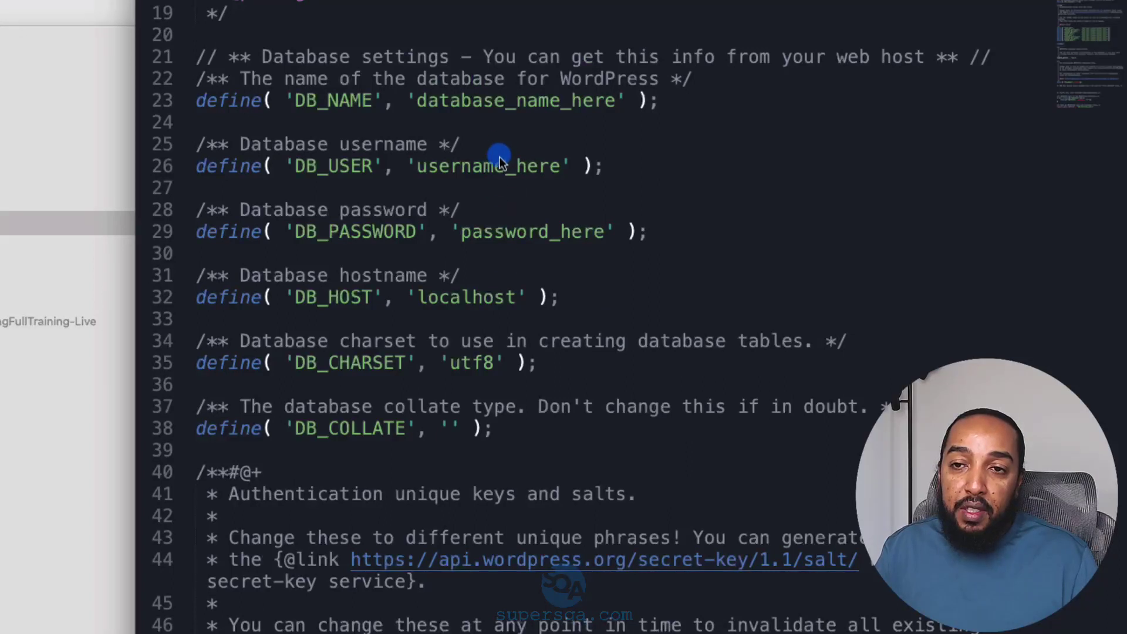
# - Point out the sample's DB_USER, DB_PASSWORD and DB_HOST lines
pyautogui.click(517, 166)
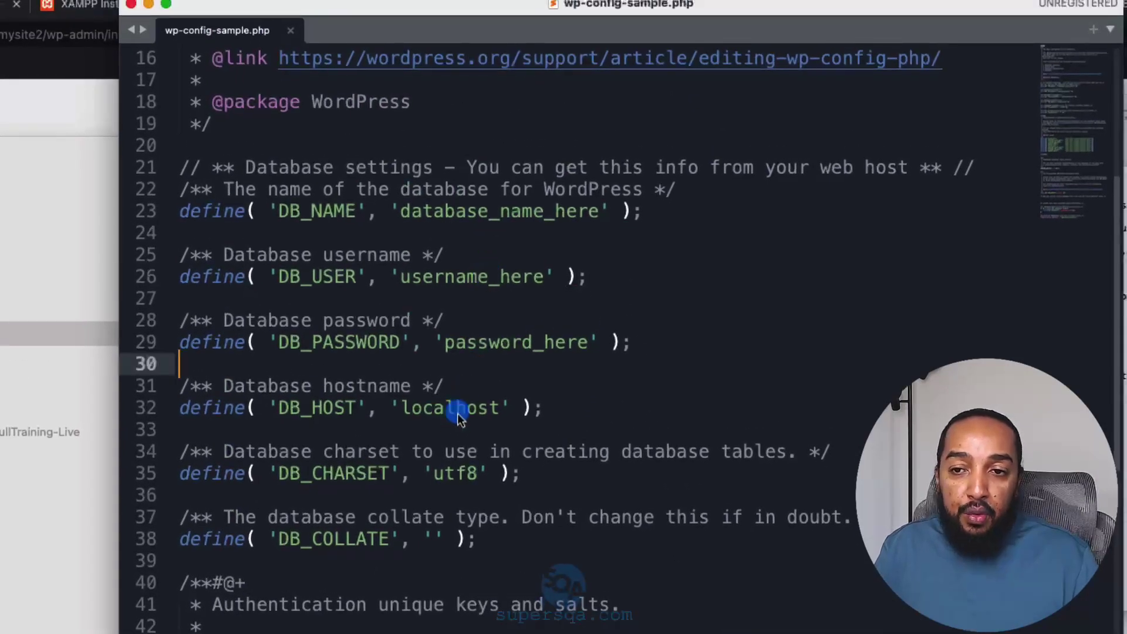
pyautogui.moveTo(457, 411); pyautogui.dragTo(456, 429)
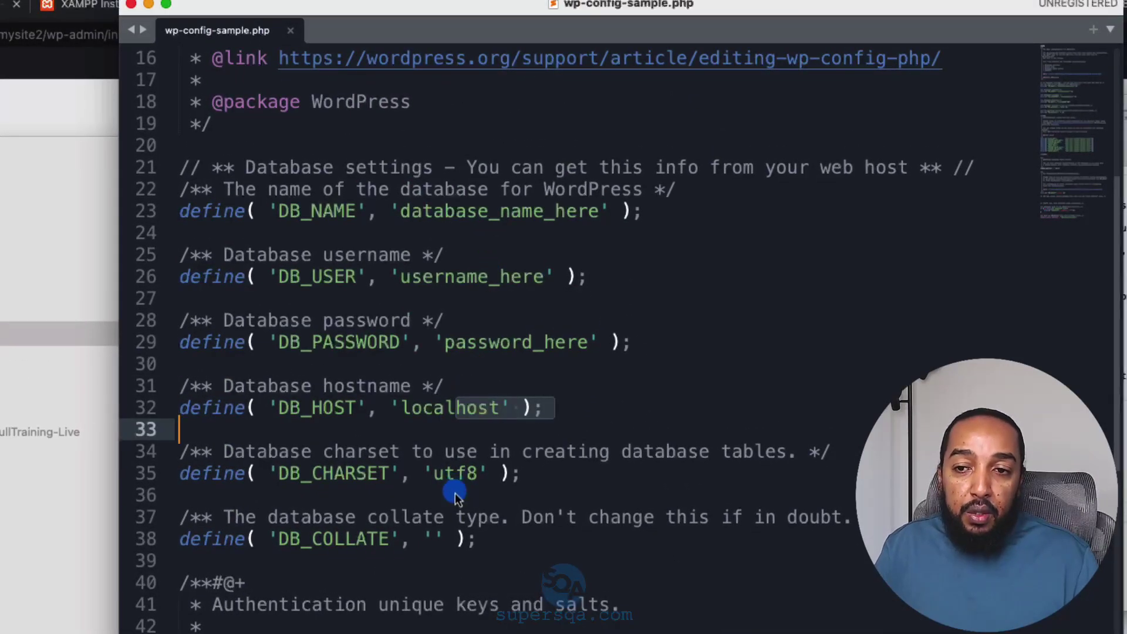
pyautogui.click(516, 348)
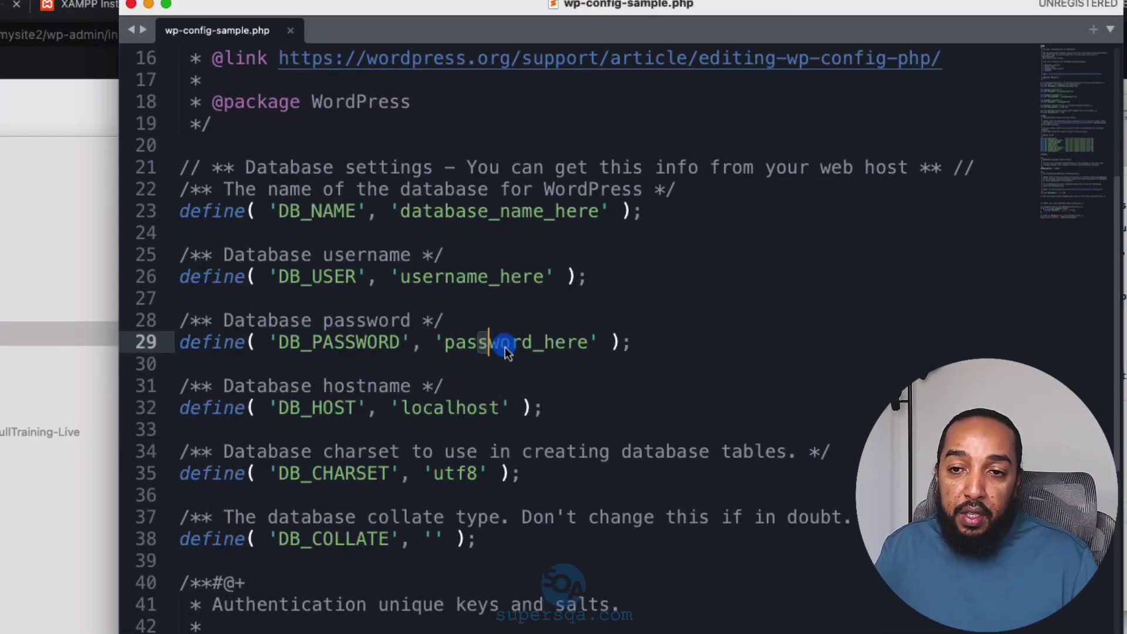
pyautogui.tripleClick(449, 411)
pyautogui.click(496, 407)
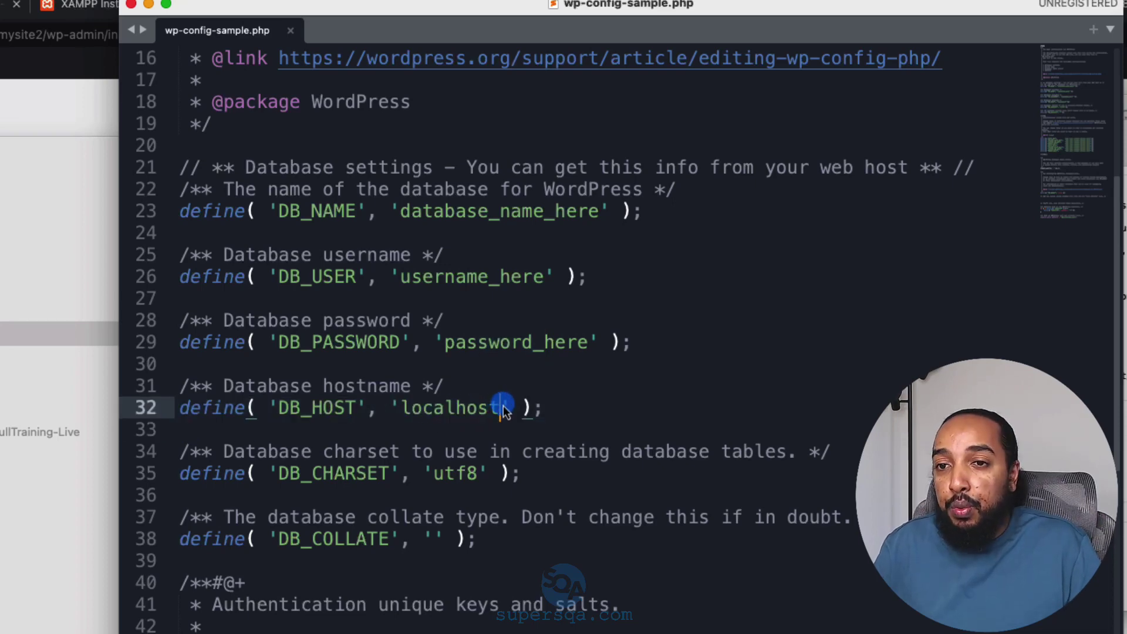
# - Highlight the database_name_here placeholder, then close the sample and select wp-config.php
pyautogui.doubleClick(502, 208)
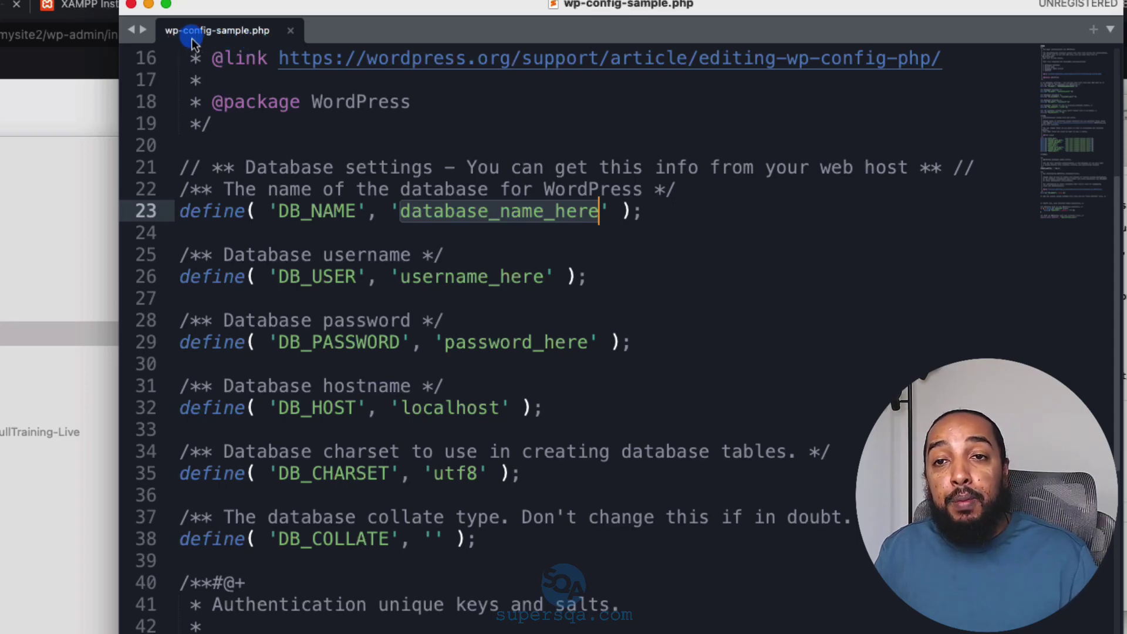
pyautogui.click(132, 4)
pyautogui.click(731, 334)
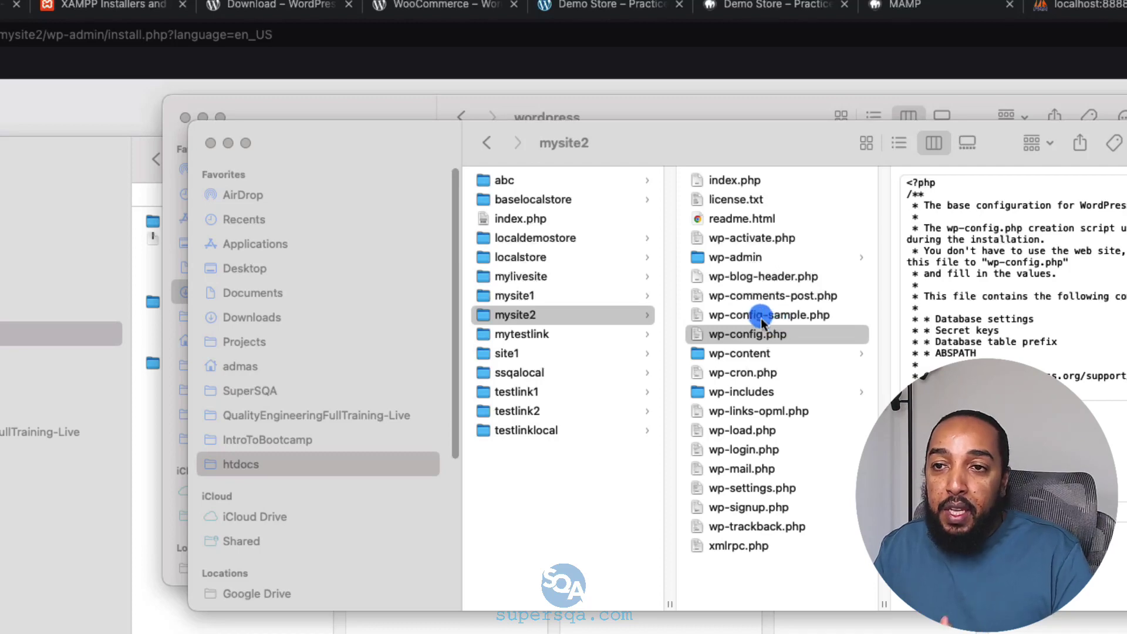
# - Enter site title Live Store, username admin and a password on the Welcome form
pyautogui.press('super+Tab')
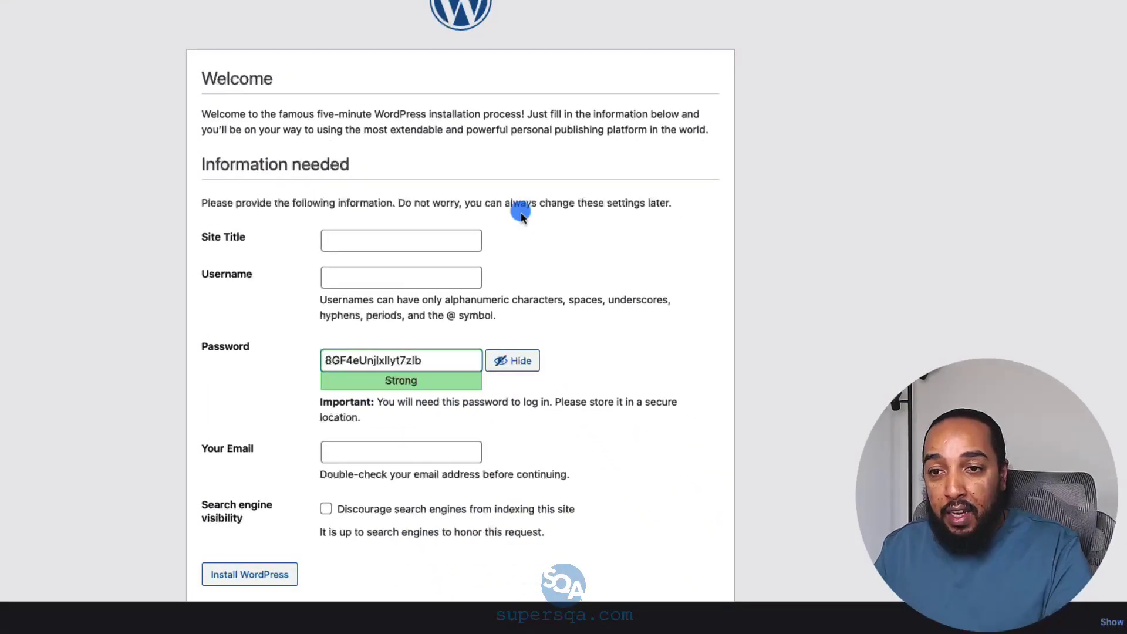
pyautogui.click(408, 246)
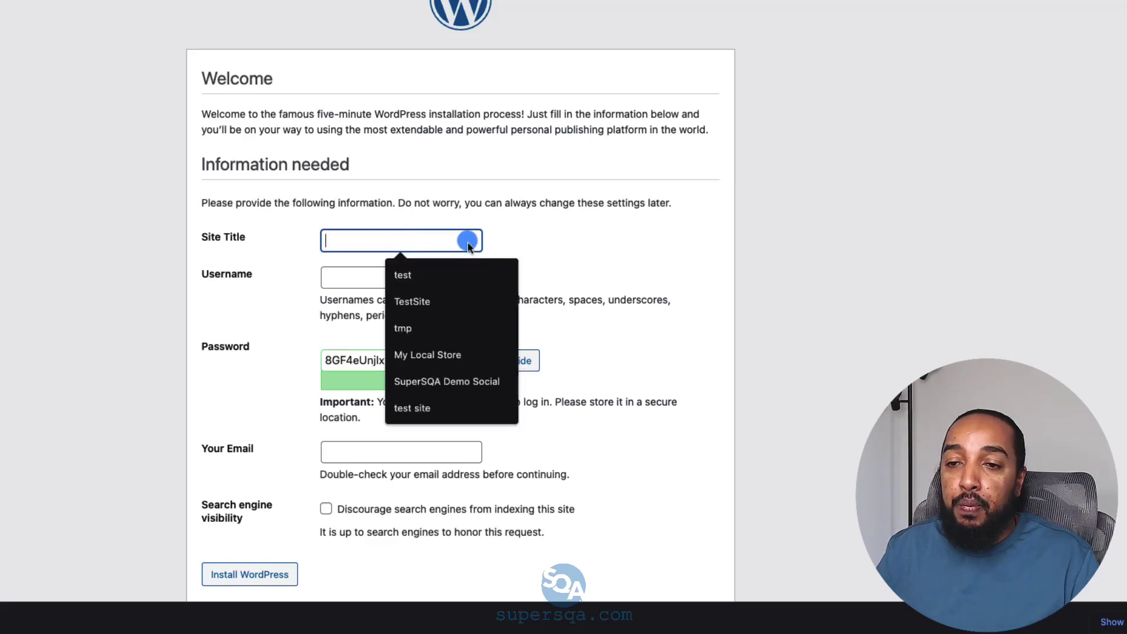
pyautogui.click(409, 251)
pyautogui.click(372, 245)
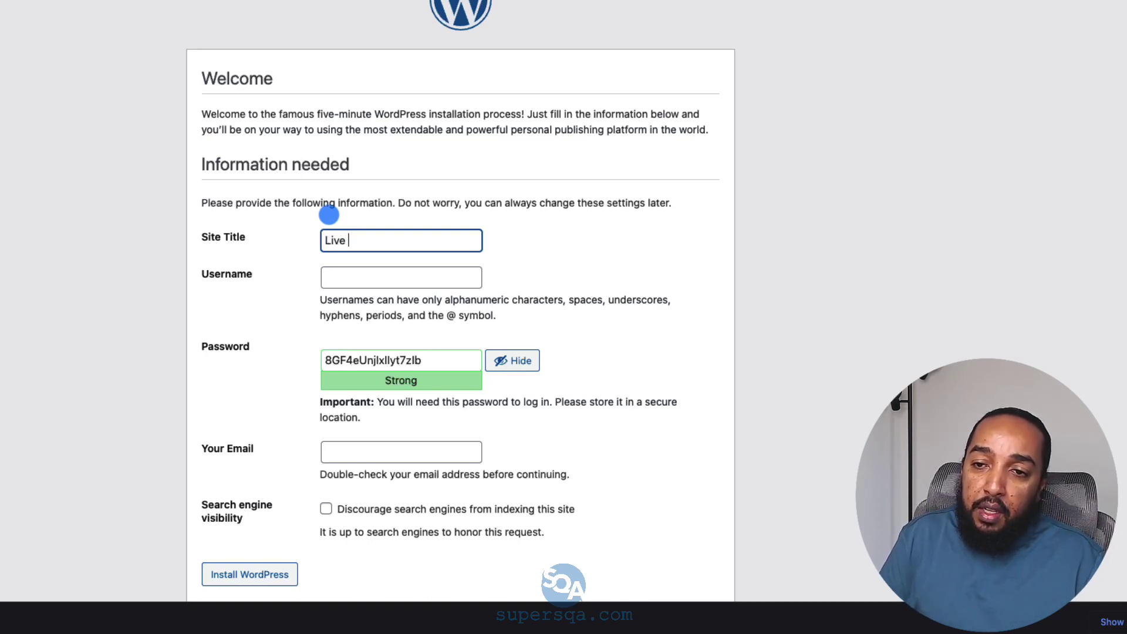
pyautogui.press('Tab')
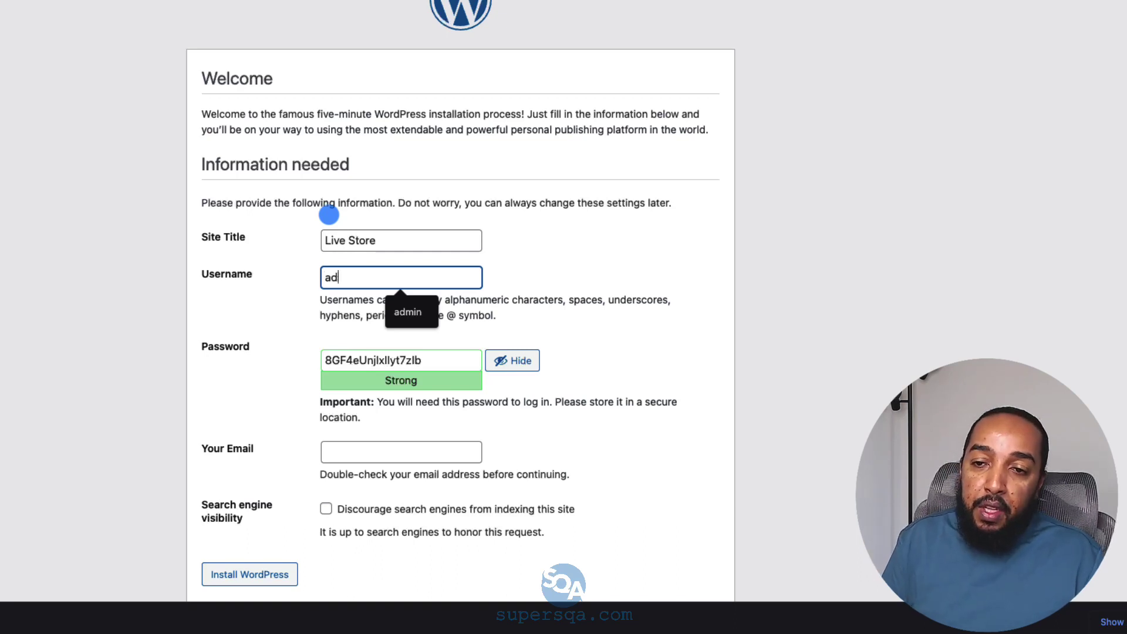
pyautogui.write('min')
pyautogui.press('Tab')
pyautogui.write('p')
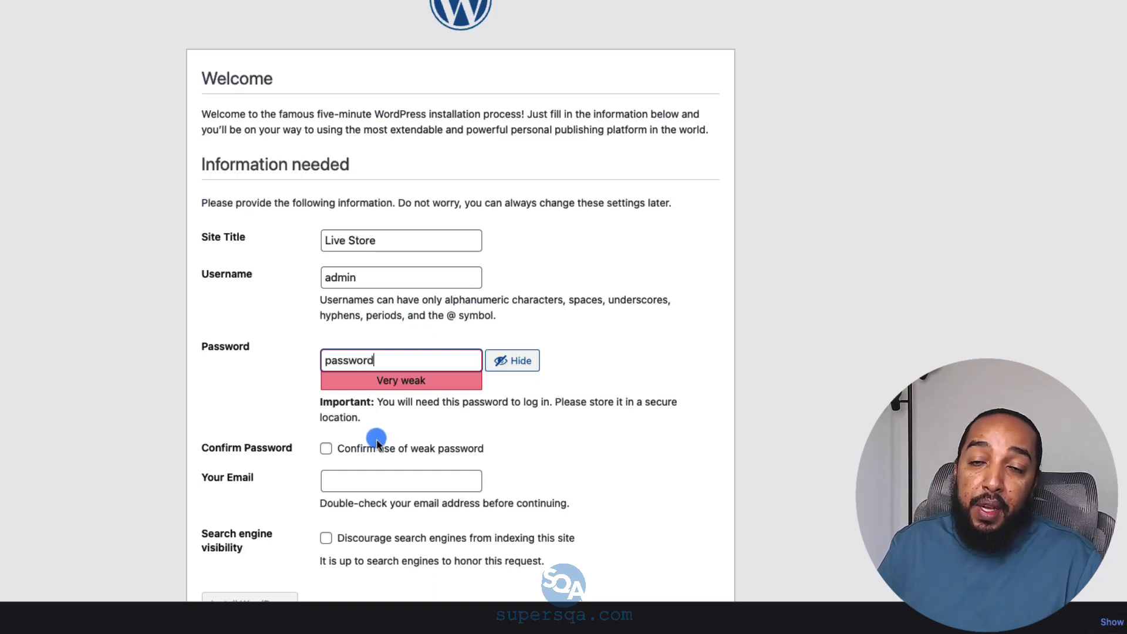
# - Confirm the weak password, autofill the admin e-mail and install WordPress
pyautogui.doubleClick(356, 362)
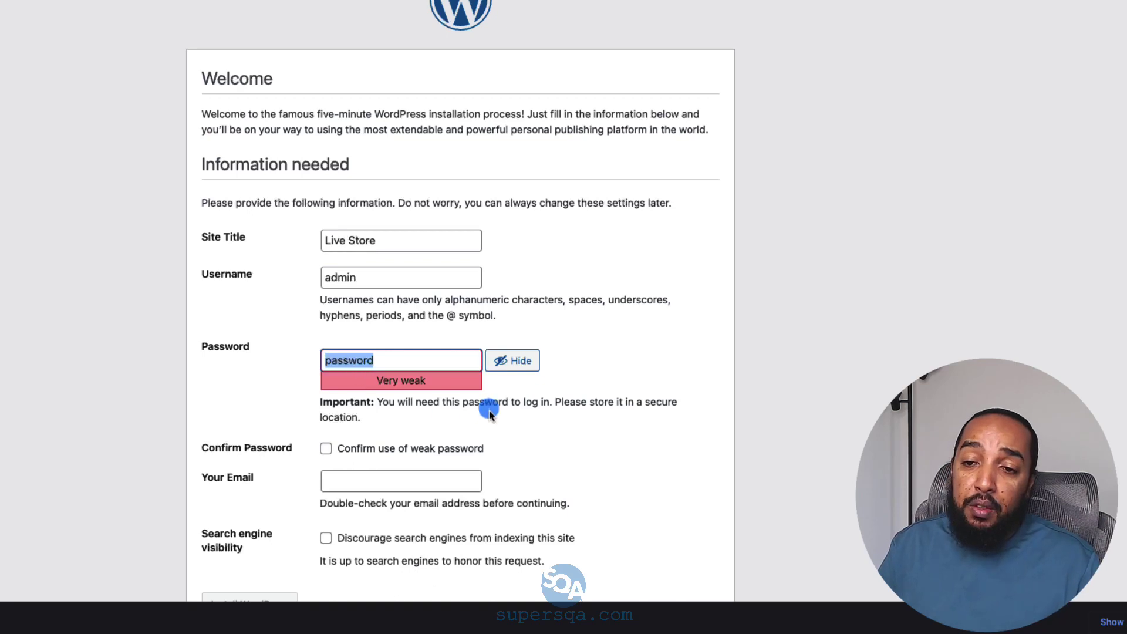
pyautogui.scroll(-2, 489, 410)
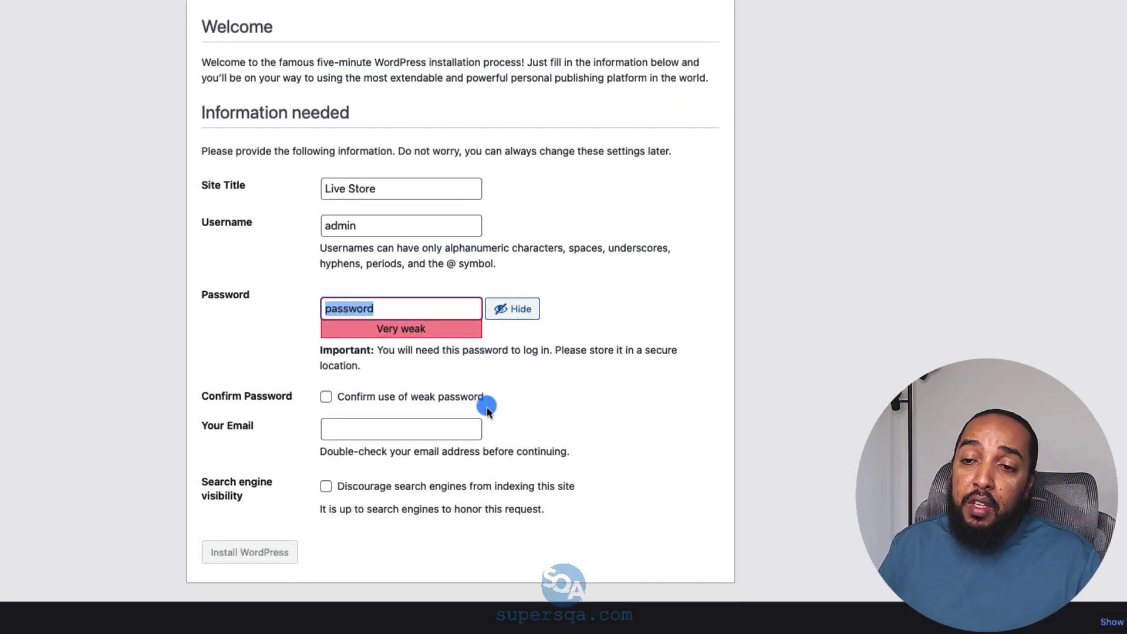
pyautogui.click(327, 397)
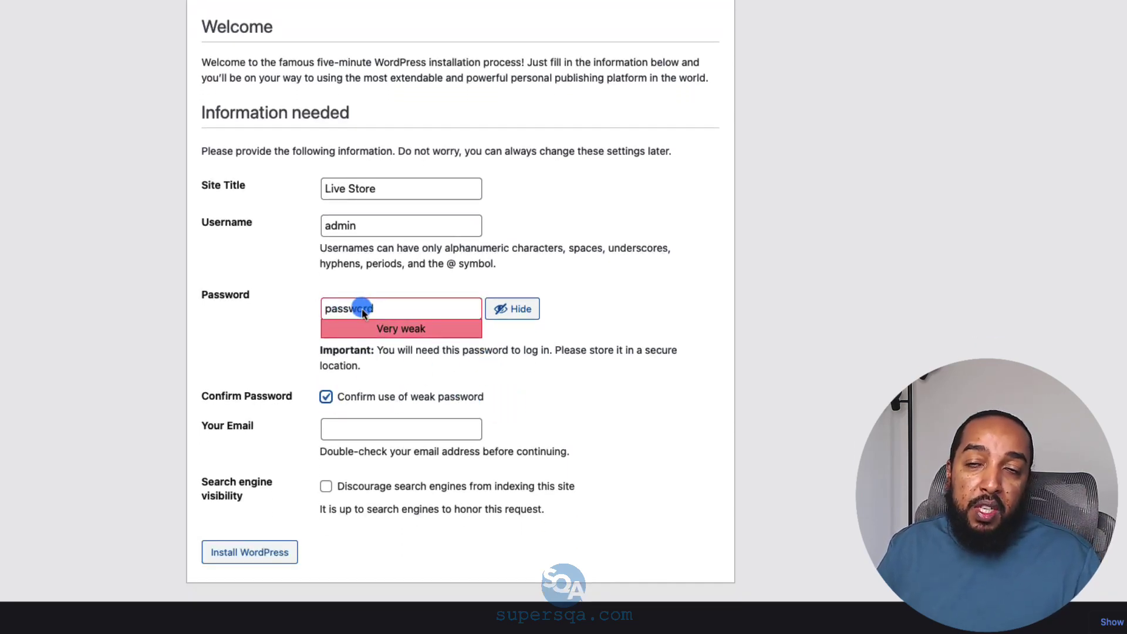
pyautogui.rightClick(363, 308)
pyautogui.click(704, 358)
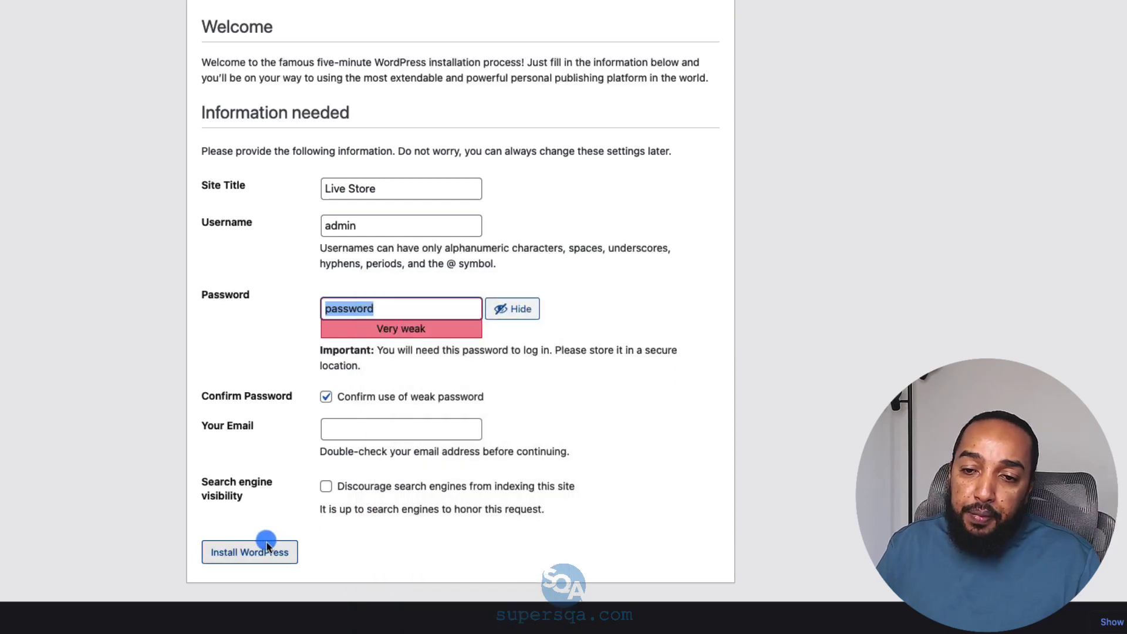
pyautogui.click(384, 429)
pyautogui.click(420, 470)
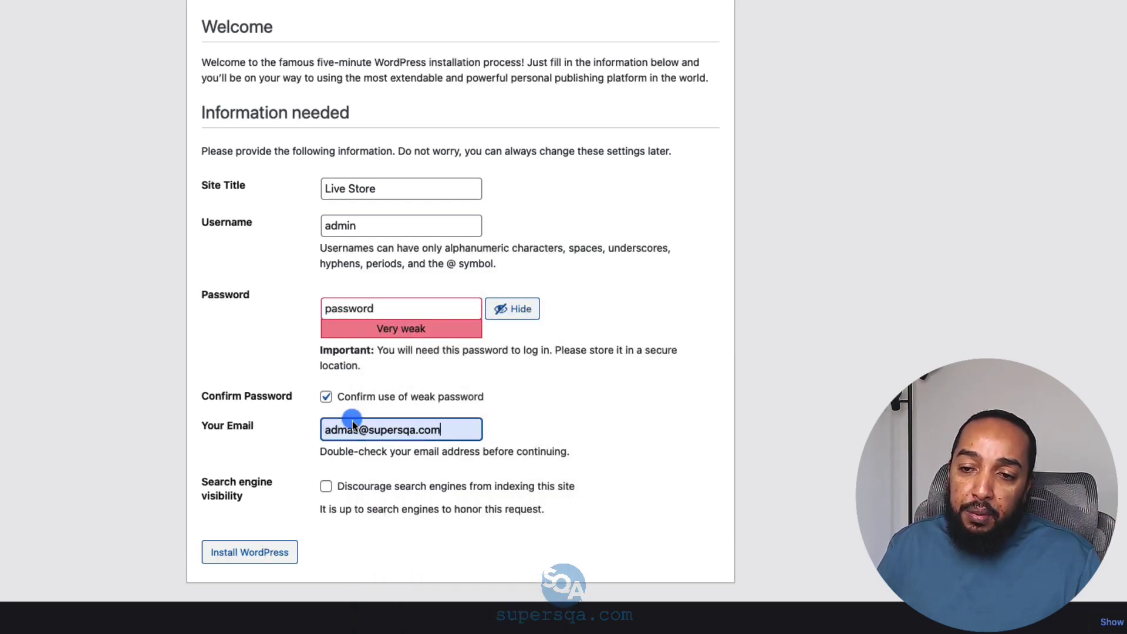
pyautogui.click(239, 555)
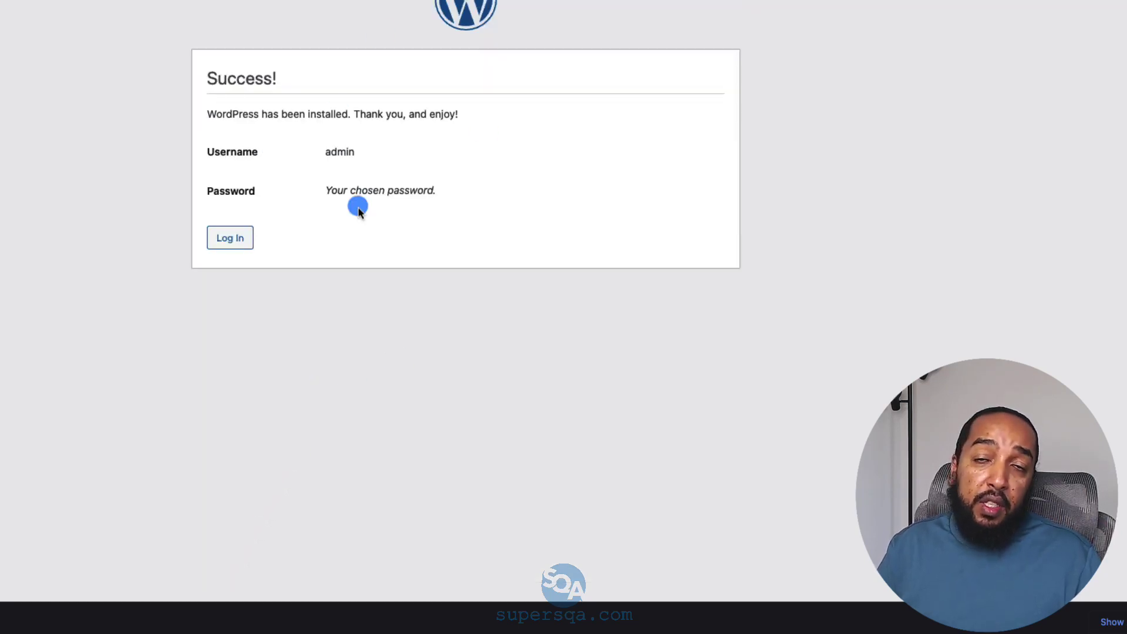
# - Log in as admin with the account password to reach the Live Store dashboard
pyautogui.click(238, 242)
pyautogui.click(394, 154)
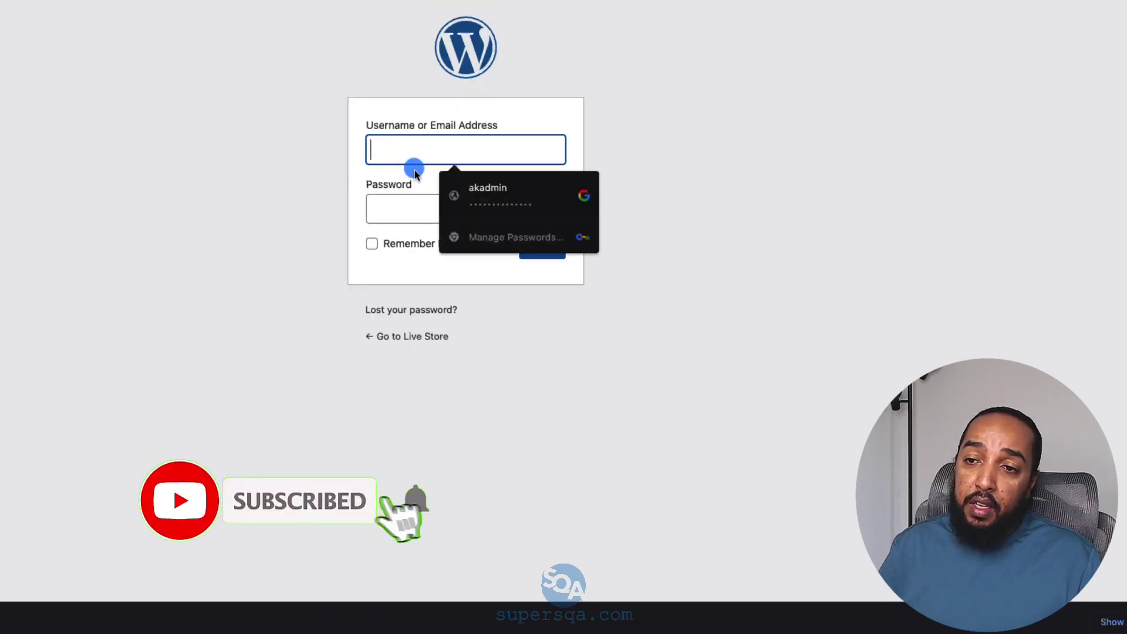
pyautogui.write('admin')
pyautogui.press('Tab')
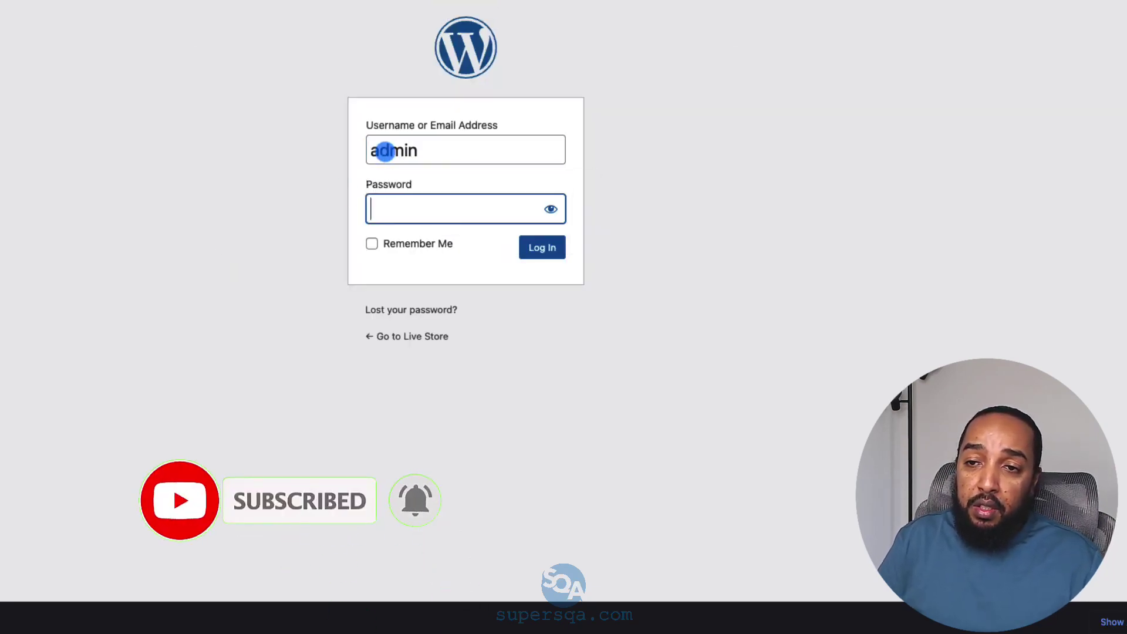
pyautogui.write('pa')
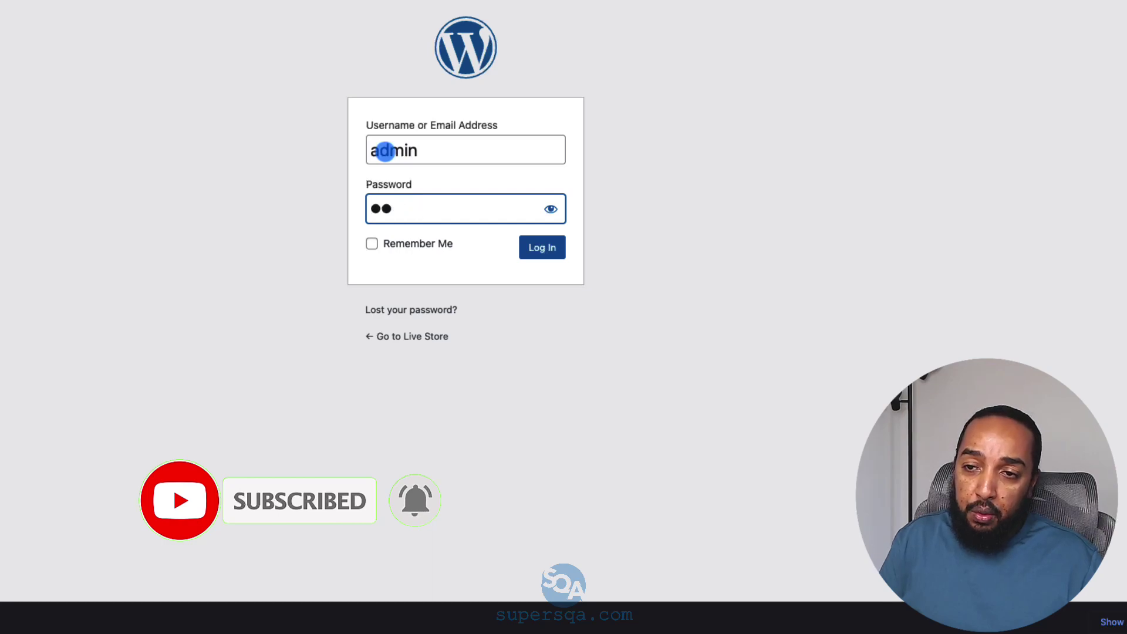
pyautogui.write('ssw')
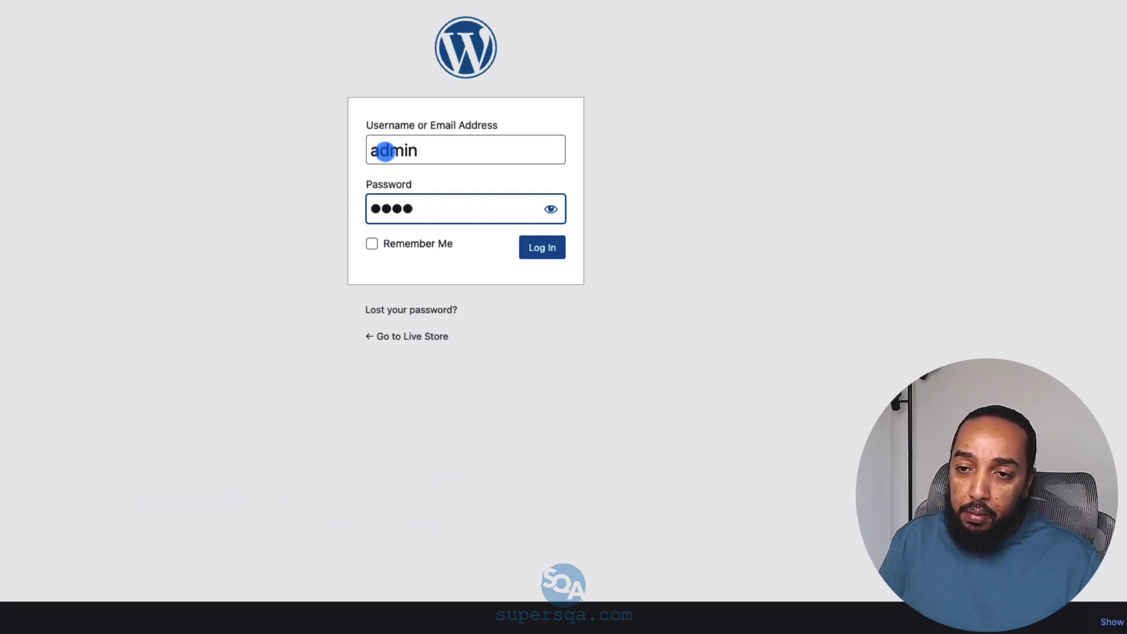
pyautogui.write('ord')
pyautogui.press('Return')
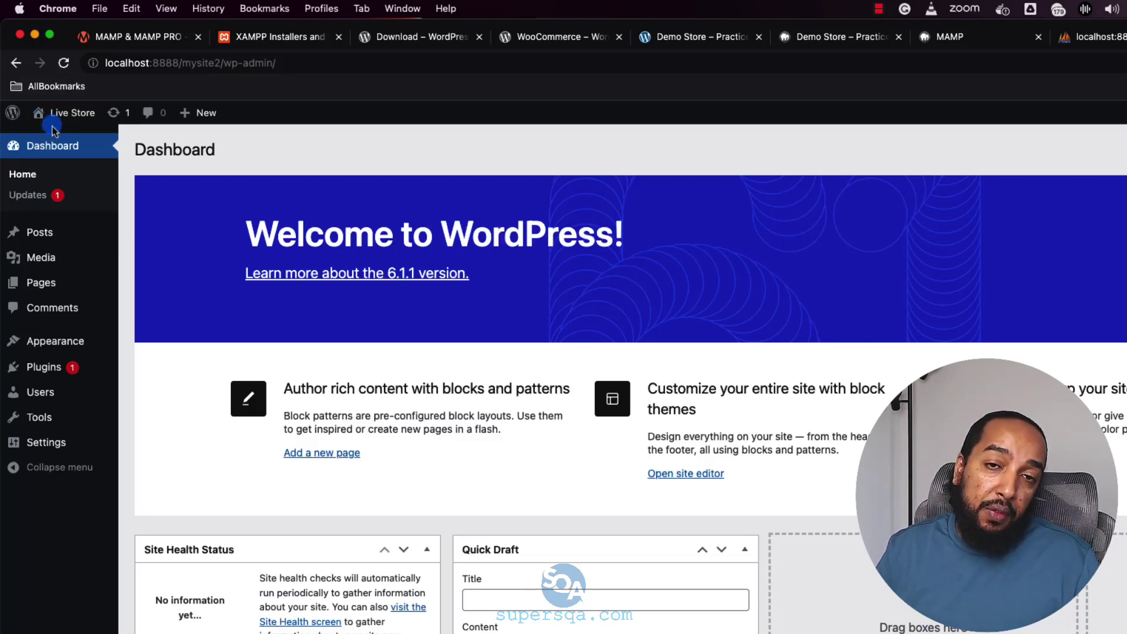
# - View the Live Store front page in a new tab, scroll through it, then leave it
pyautogui.rightClick(58, 138)
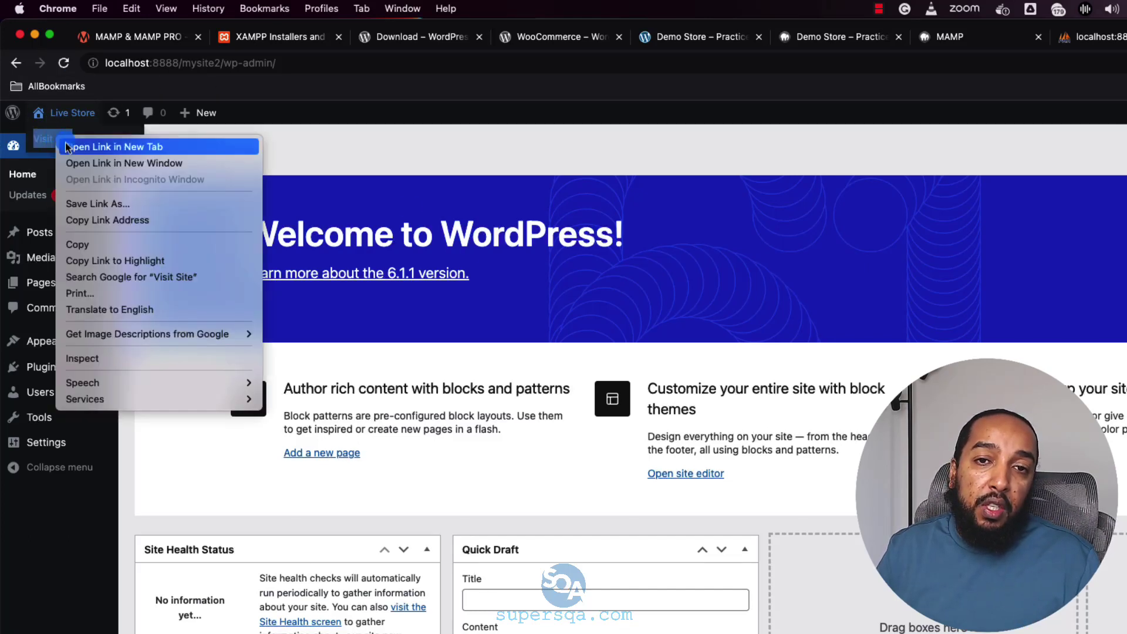
pyautogui.click(68, 145)
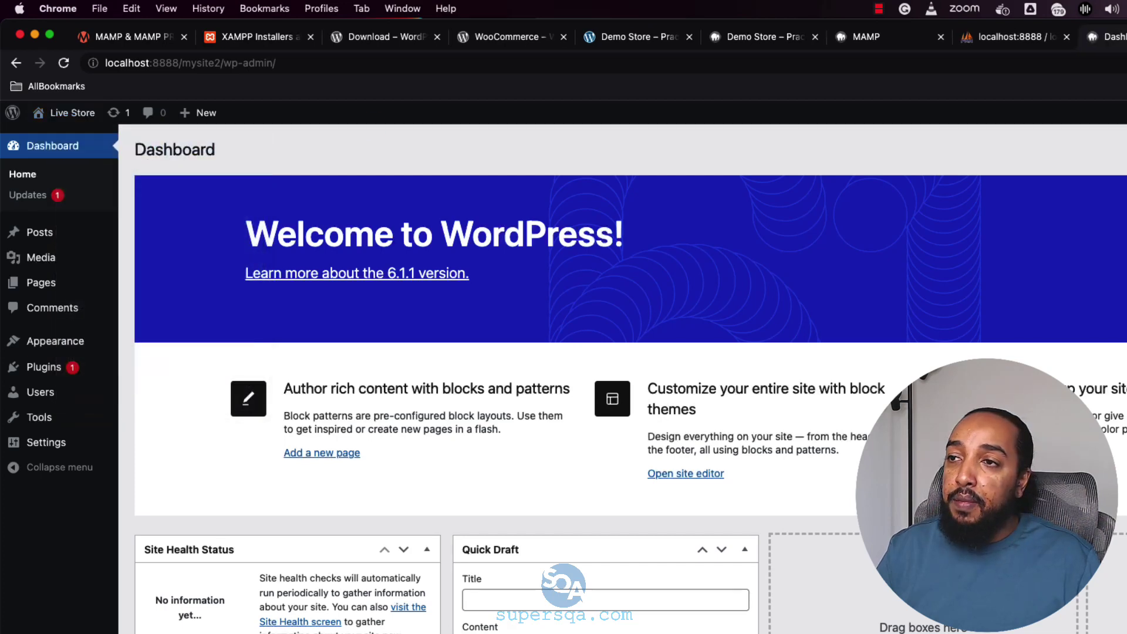
pyautogui.hotkey('ctrl', 'Tab')
pyautogui.scroll(4, 627, 320)
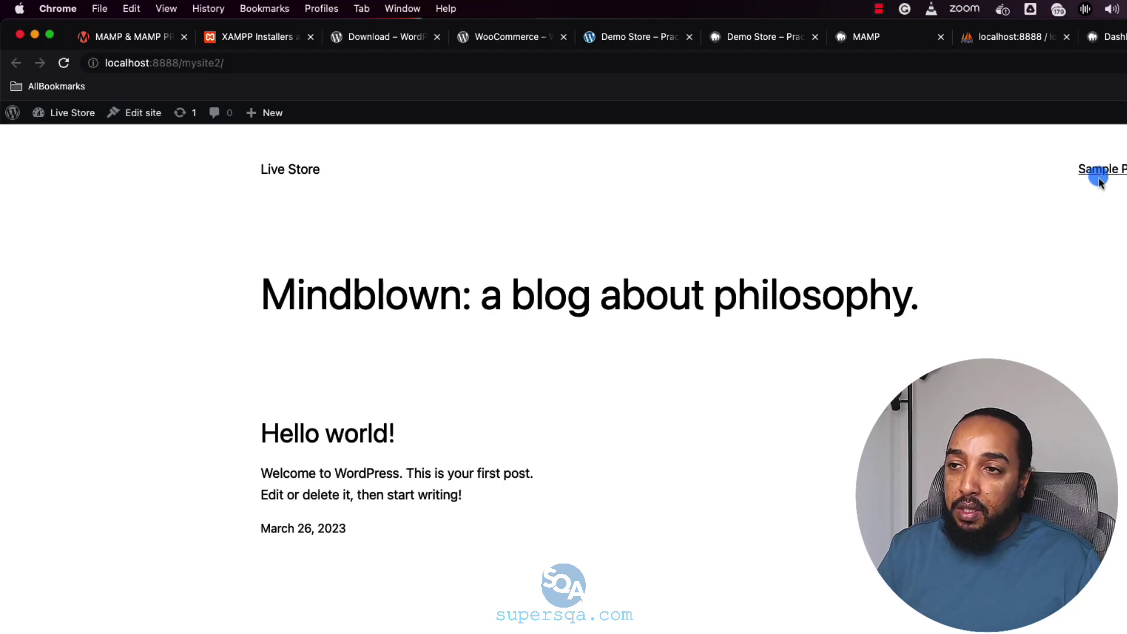
pyautogui.scroll(-4, 709, 264)
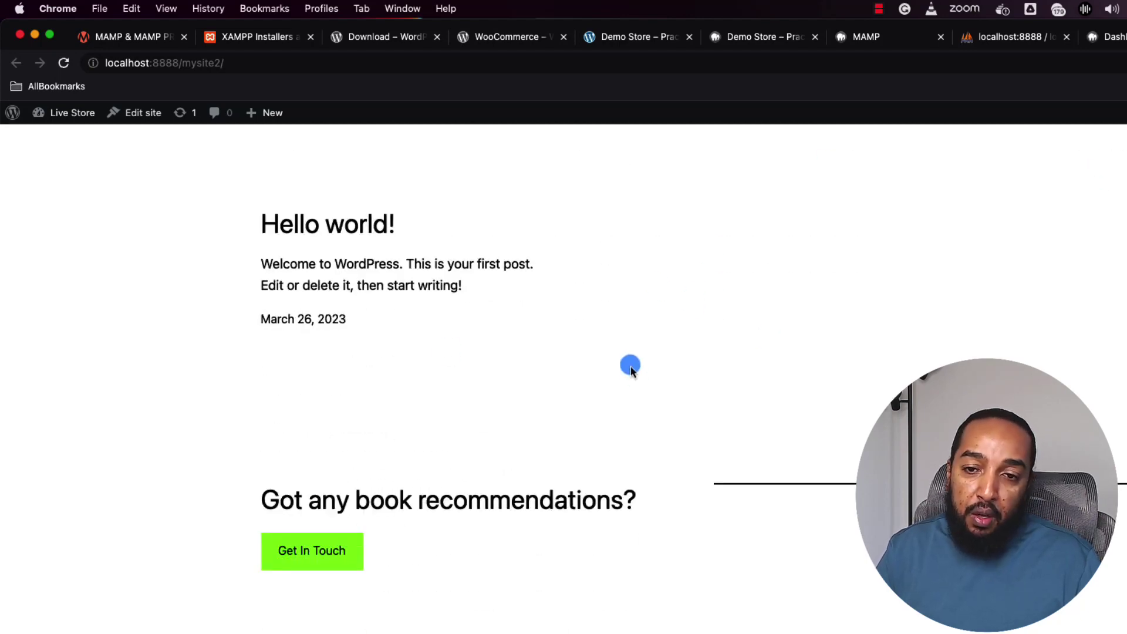
pyautogui.scroll(4, 399, 329)
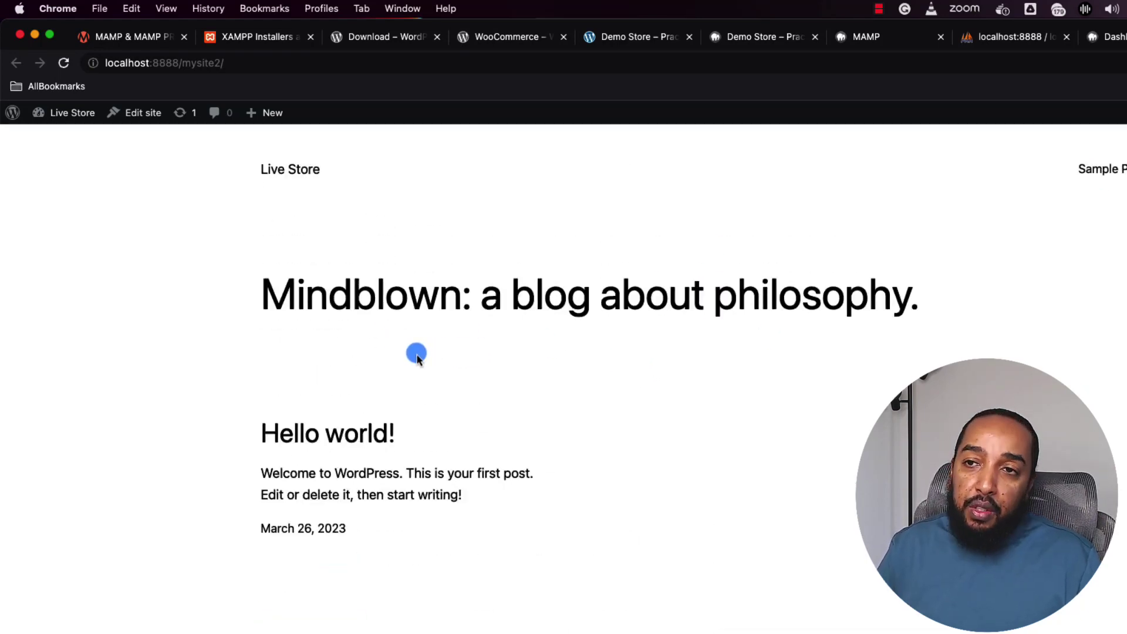
pyautogui.click(1107, 36)
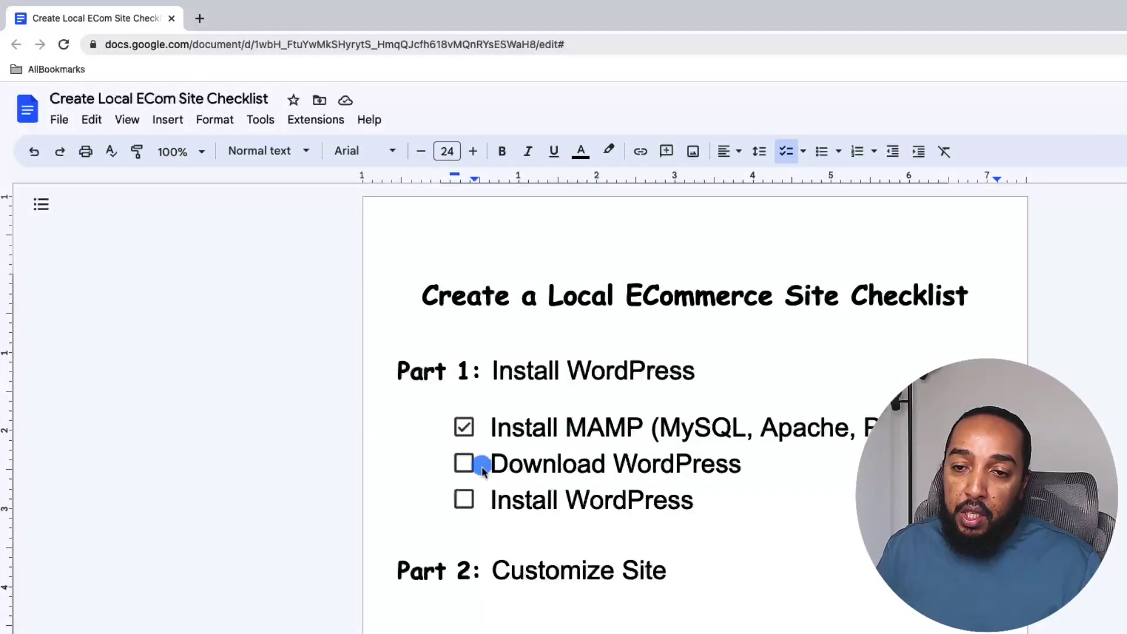
# - Check the Download WordPress and Install WordPress boxes in Part 1
pyautogui.click(464, 464)
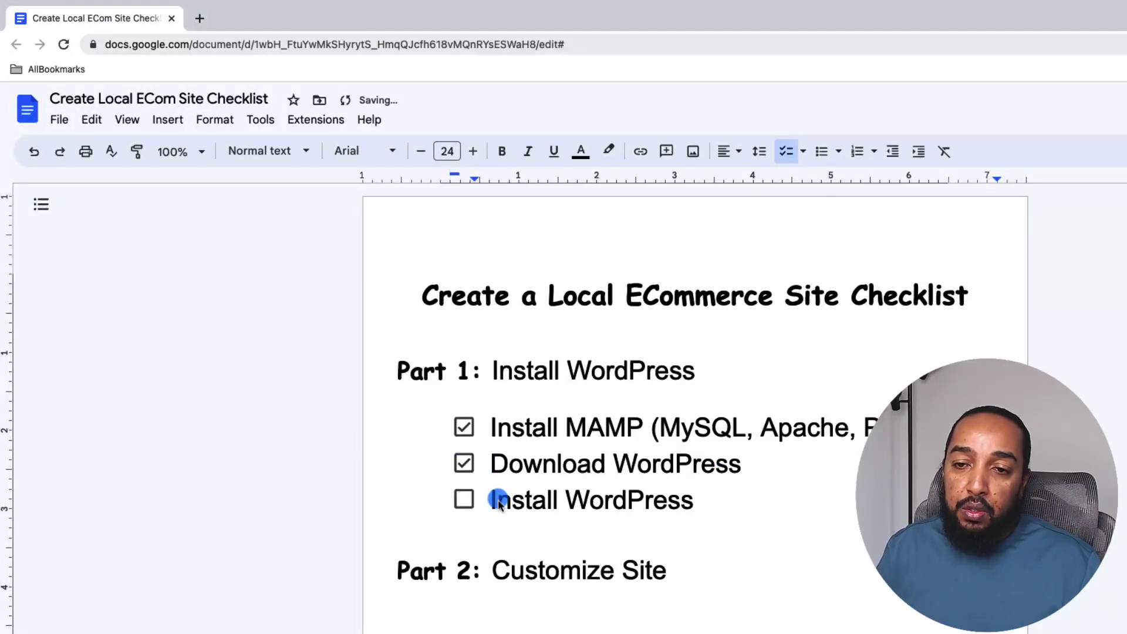
pyautogui.click(463, 499)
pyautogui.scroll(-4, 611, 490)
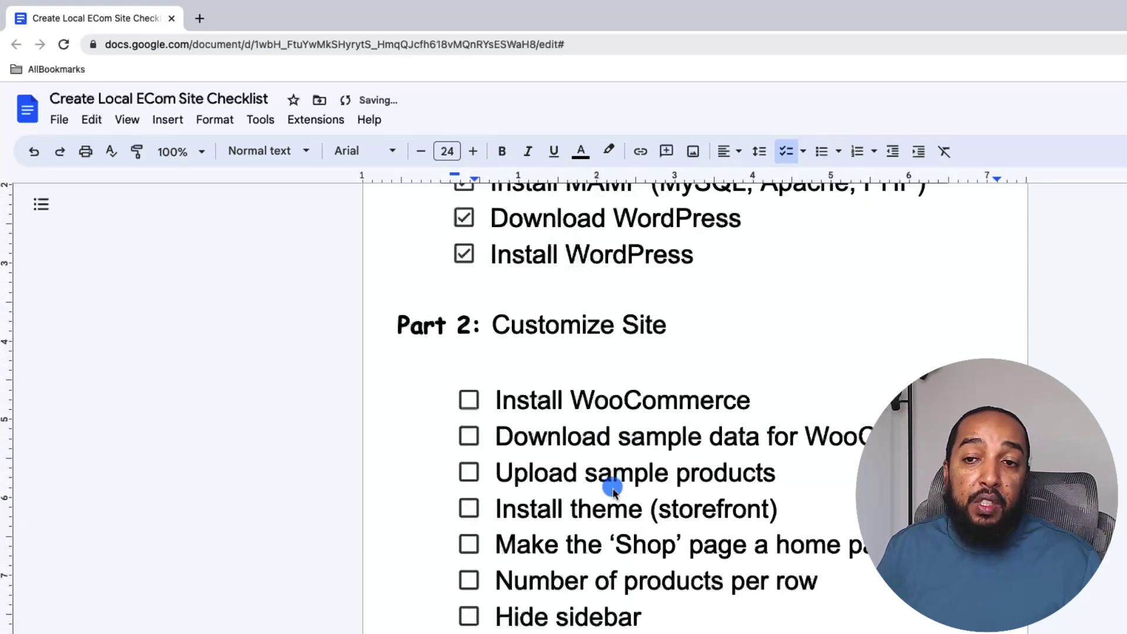